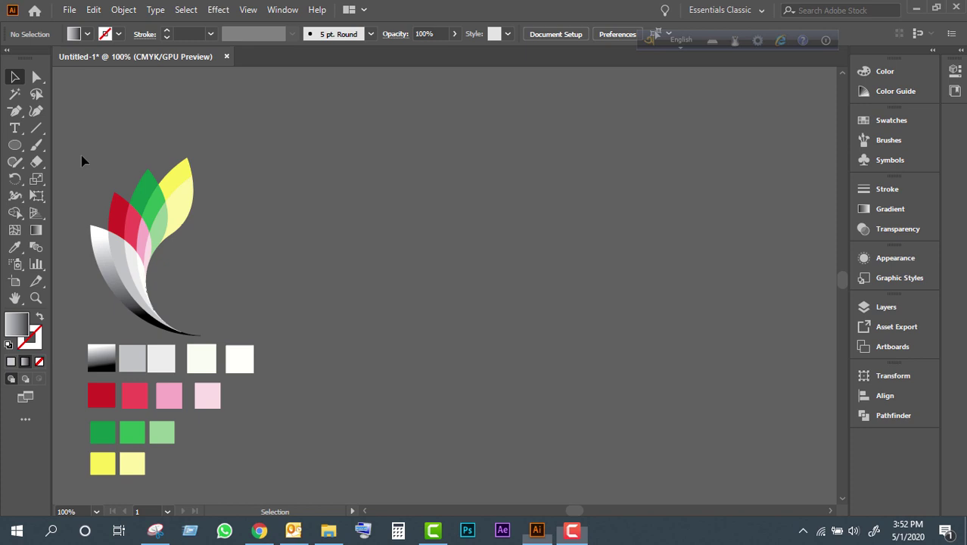
# Step: Nudge the light grey swatch right and up into line with the swatch row
pyautogui.moveTo(74, 149)
pyautogui.mouseDown()
pyautogui.moveTo(249, 301)
pyautogui.moveTo(278, 281)
pyautogui.mouseUp()
pyautogui.click(294, 273)
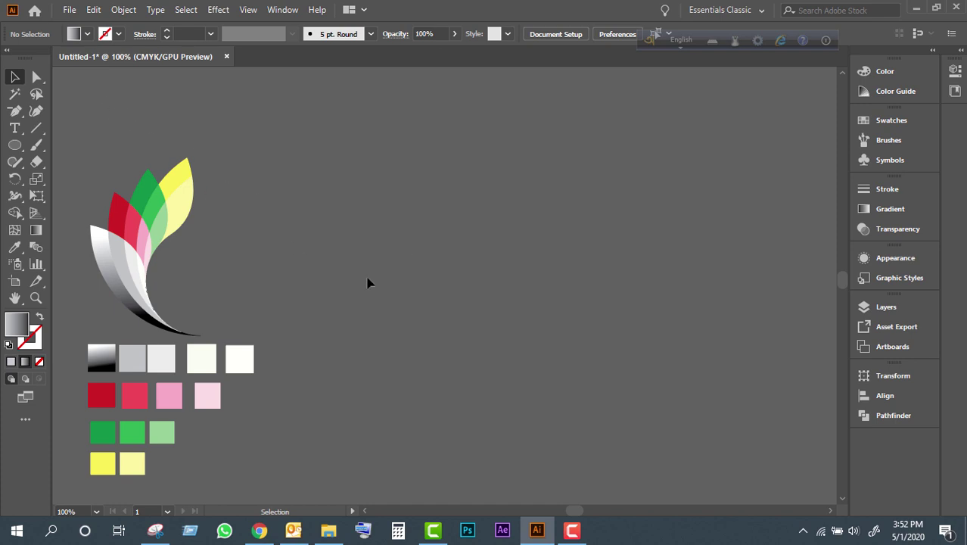
pyautogui.click(168, 362)
pyautogui.press('Right')
pyautogui.press('Right')
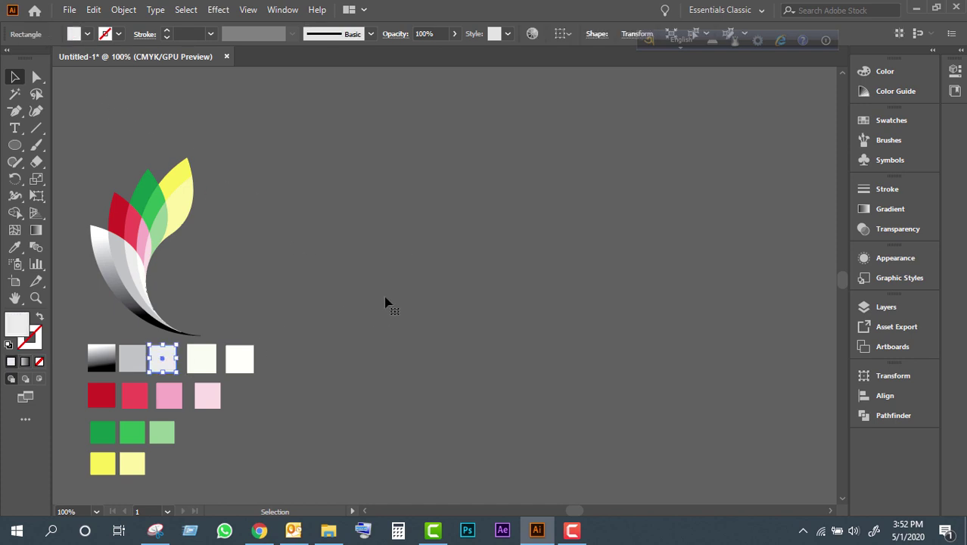
pyautogui.press('Right')
pyautogui.press('Right')
pyautogui.press('Right')
pyautogui.press('Right')
pyautogui.press('Right')
pyautogui.press('Up')
pyautogui.press('Up')
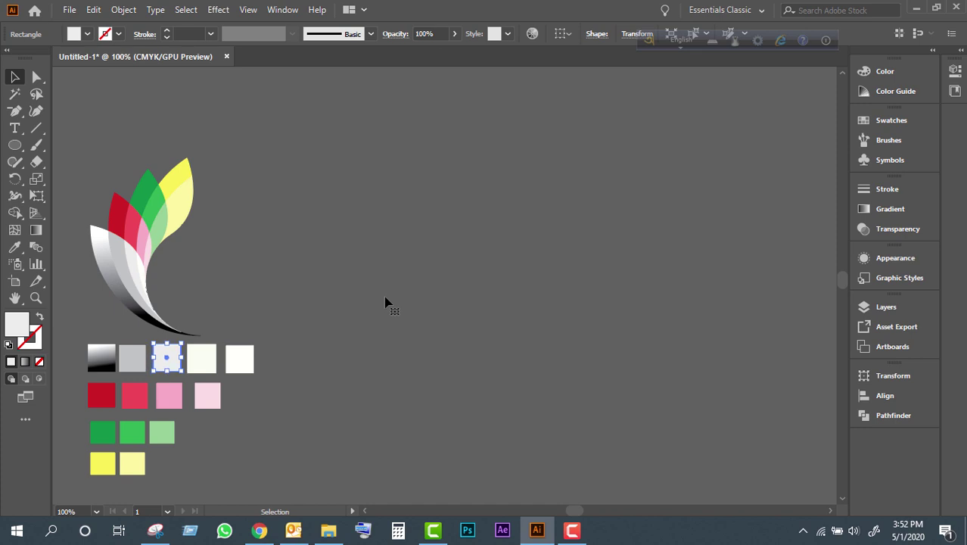
# Step: Nudge the black-white gradient swatch left into alignment, then deselect it
pyautogui.click(388, 301)
pyautogui.click(102, 358)
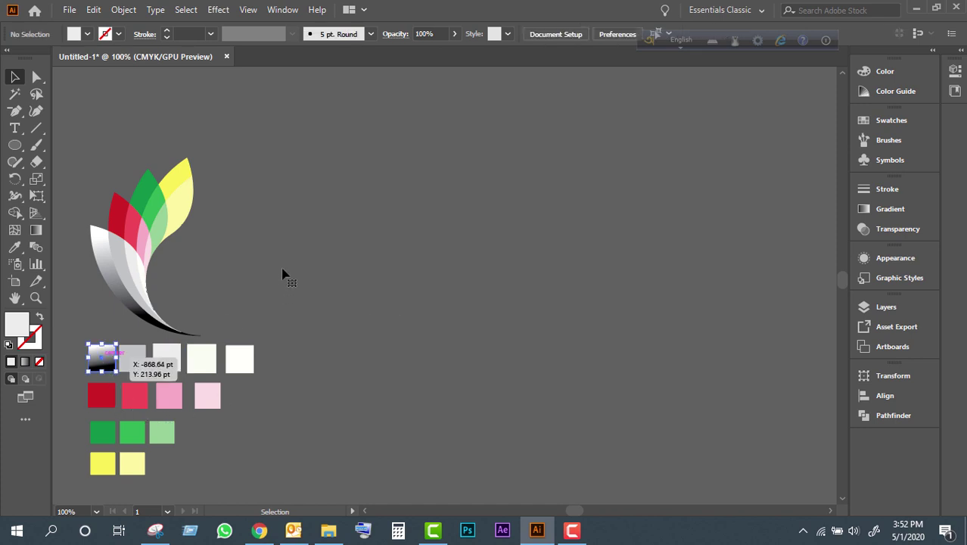
pyautogui.press('Left')
pyautogui.press('Left')
pyautogui.press('Left')
pyautogui.press('Left')
pyautogui.press('Left')
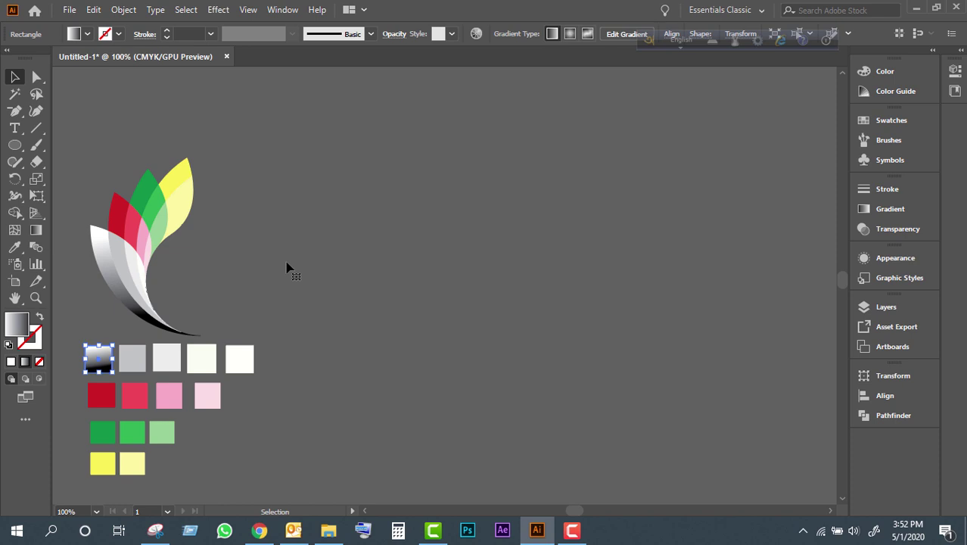
pyautogui.click(286, 266)
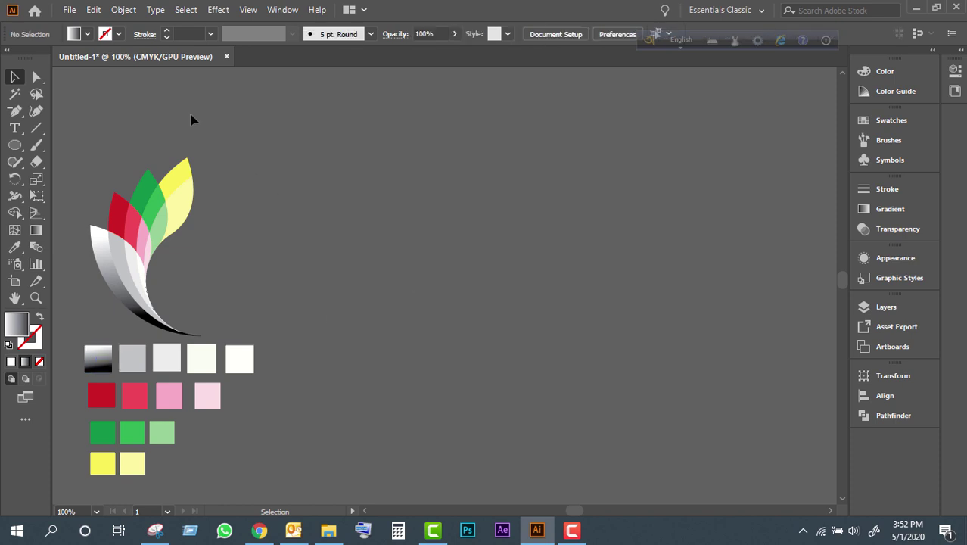
pyautogui.click(15, 145)
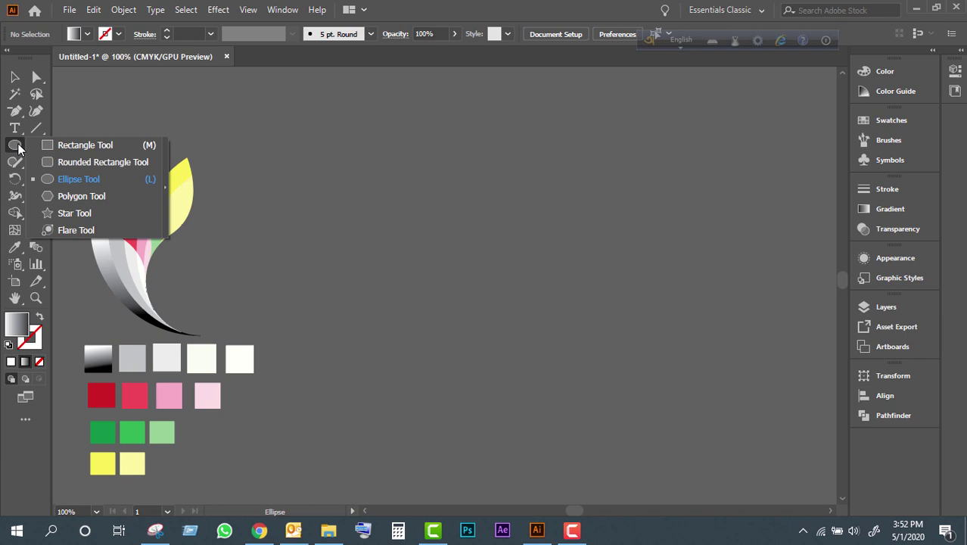
# Step: Draw a 200 × 200 pt circle to the right of the leaf logo
pyautogui.click(123, 179)
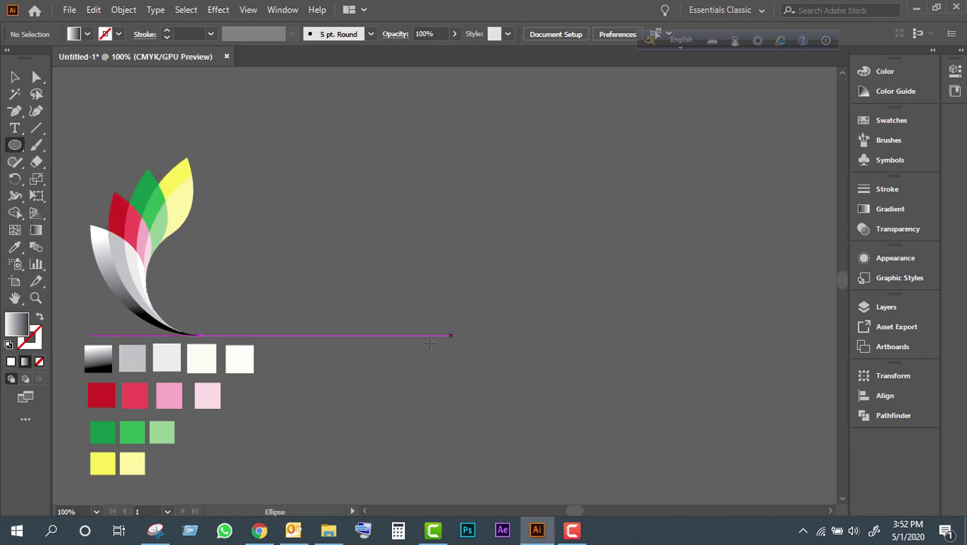
pyautogui.click(507, 238)
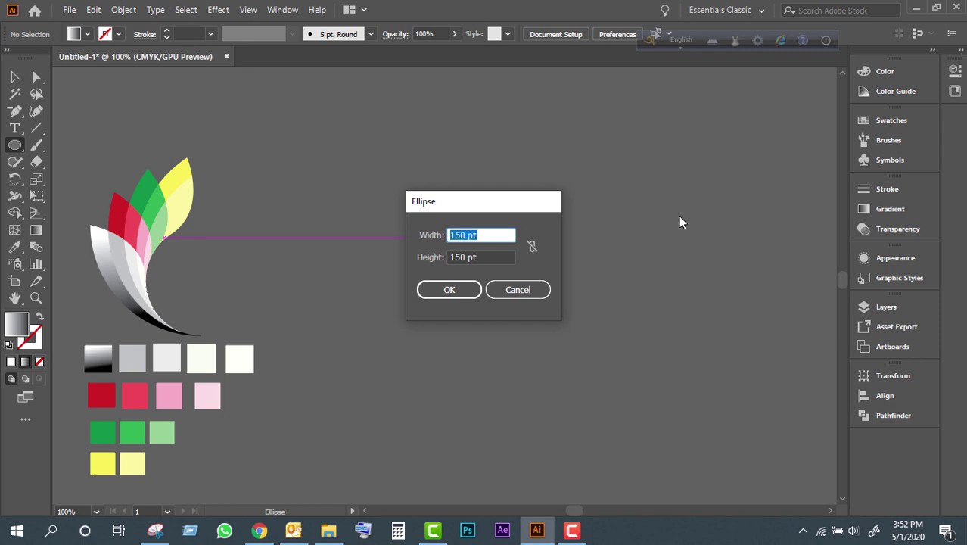
pyautogui.write('200')
pyautogui.press('Tab')
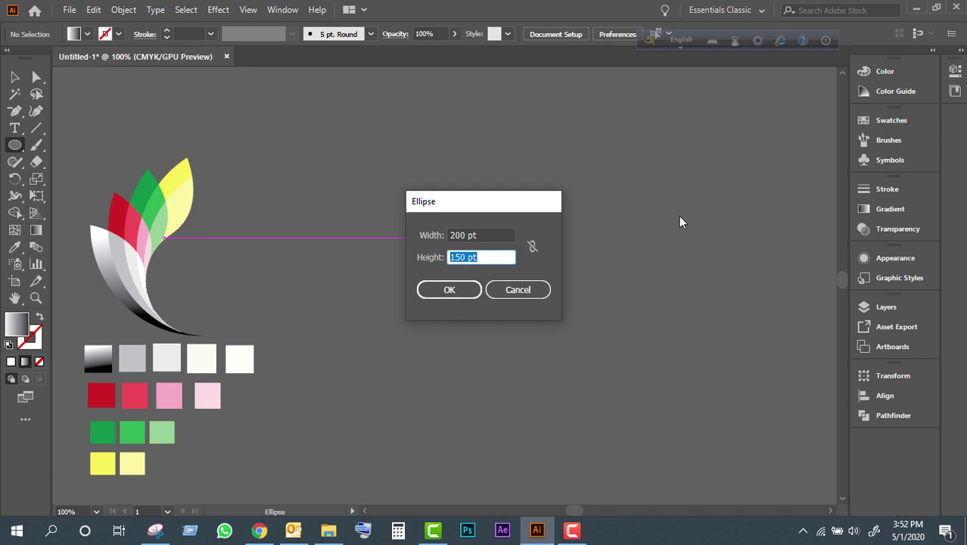
pyautogui.write('200')
pyautogui.press('Return')
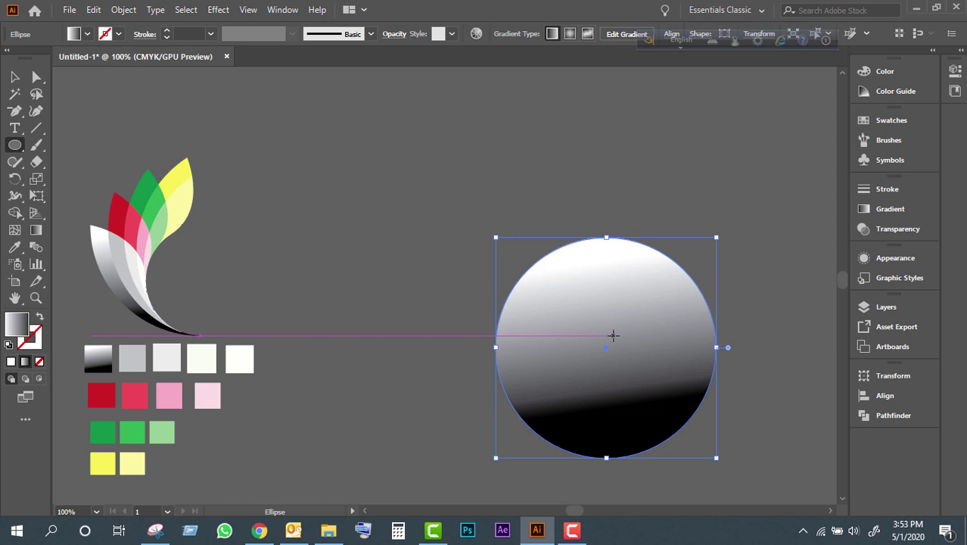
# Step: Fill the circle with a flat light grey of about 32.55% black
pyautogui.click(11, 361)
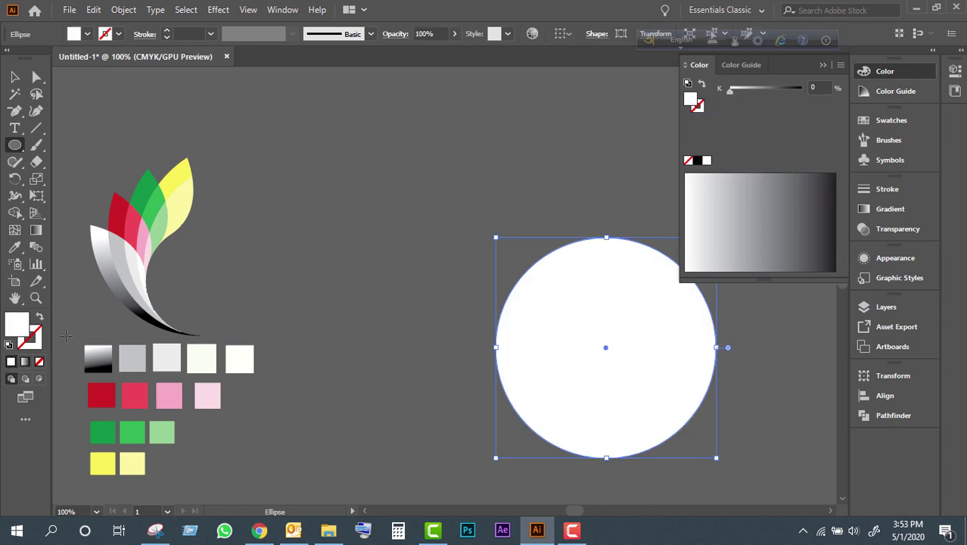
pyautogui.click(726, 191)
pyautogui.click(753, 217)
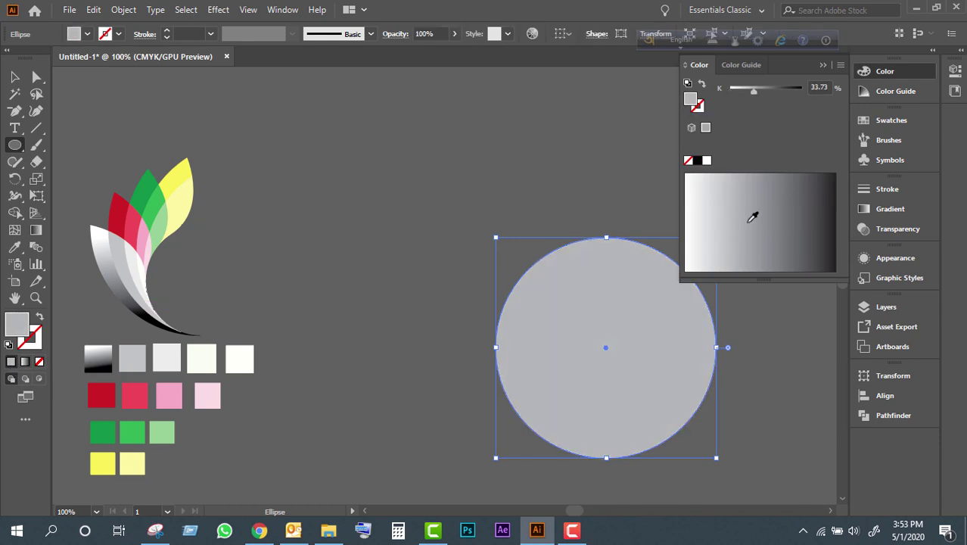
pyautogui.click(769, 203)
pyautogui.click(749, 206)
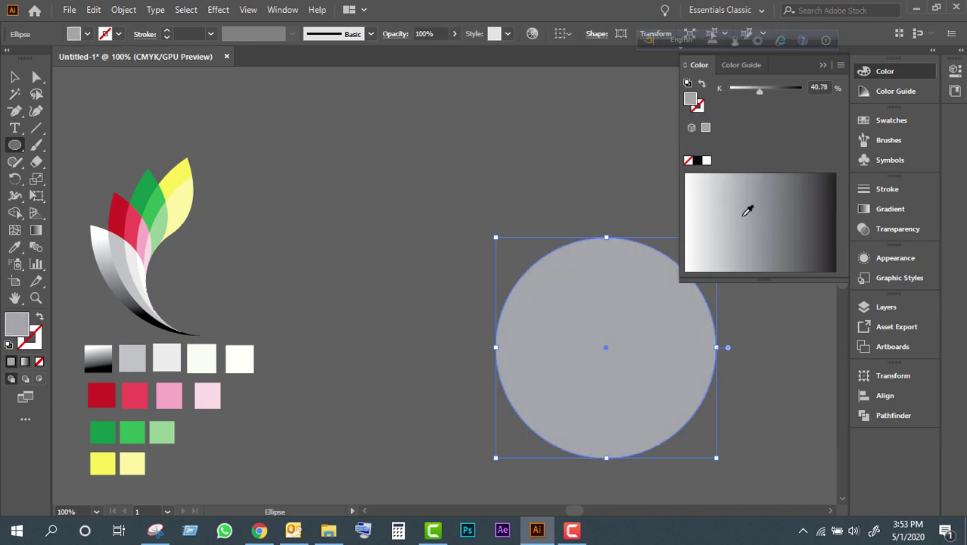
pyautogui.click(736, 226)
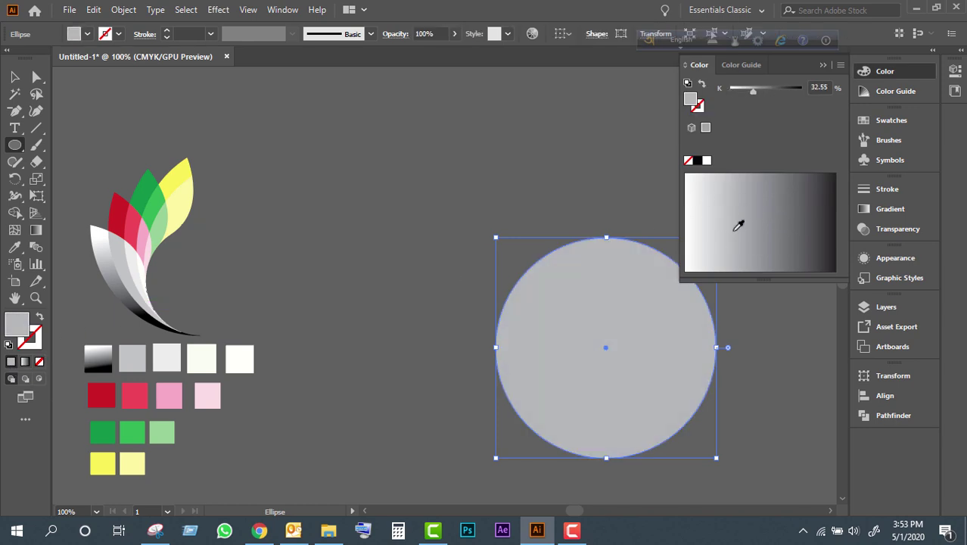
pyautogui.click(823, 67)
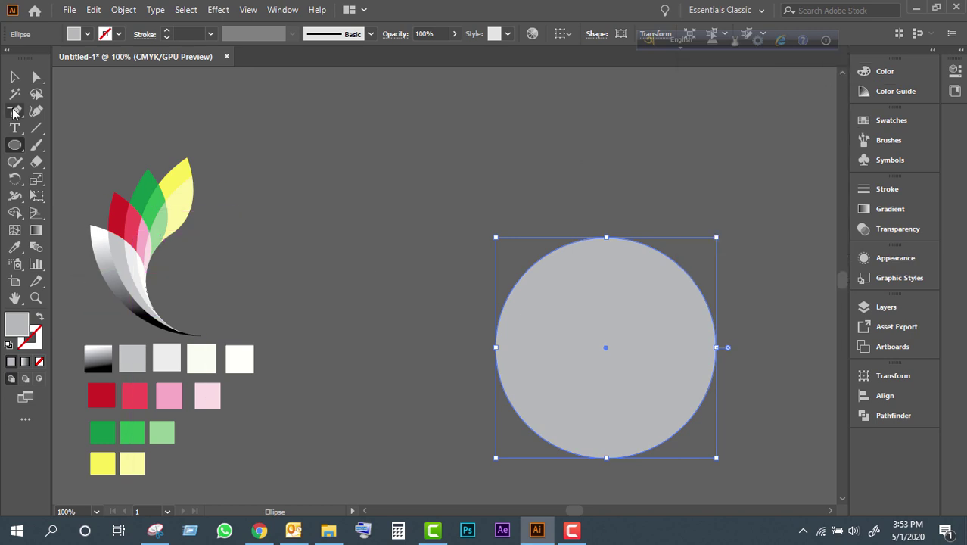
# Step: Draw a 100 pt circle and drag it into the bottom of the large circle
pyautogui.click(472, 179)
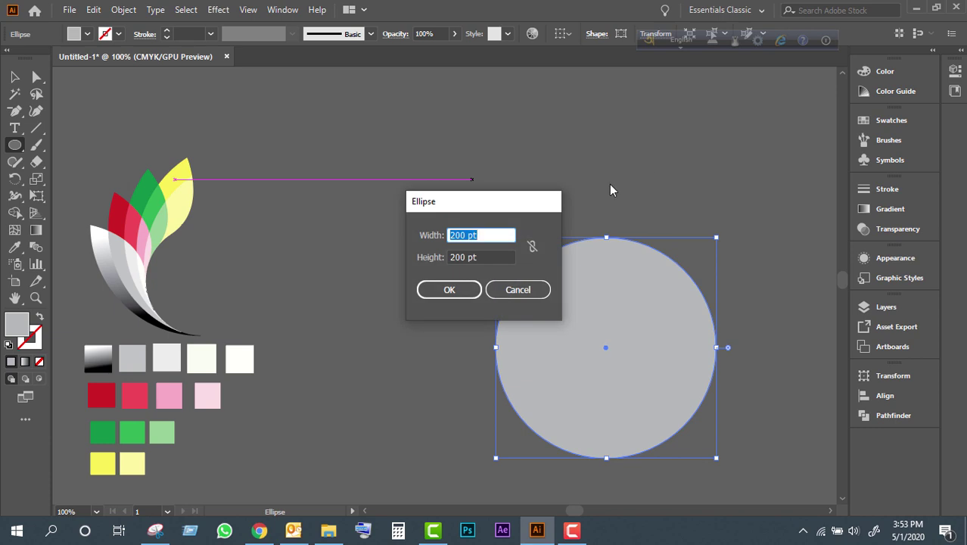
pyautogui.write('1')
pyautogui.write('00')
pyautogui.press('Tab')
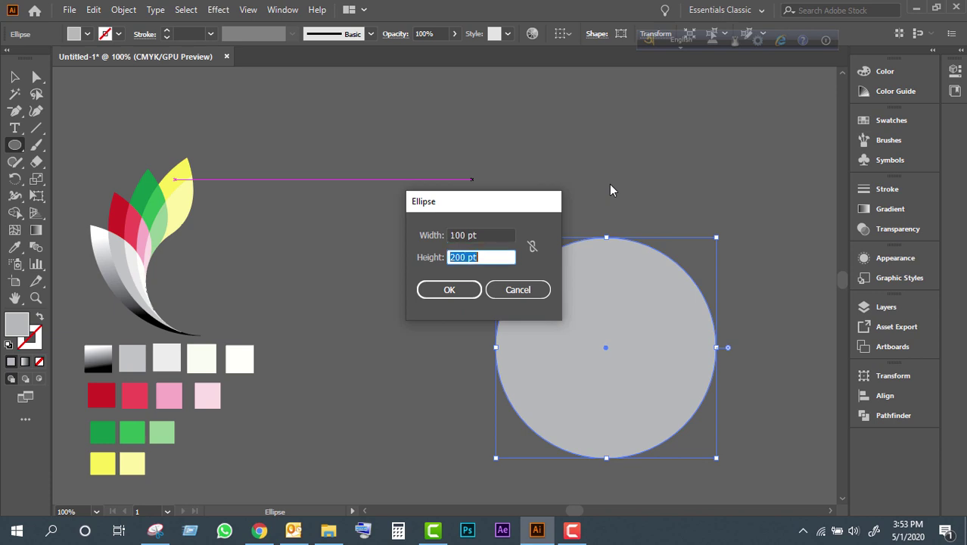
pyautogui.write('100')
pyautogui.click(460, 291)
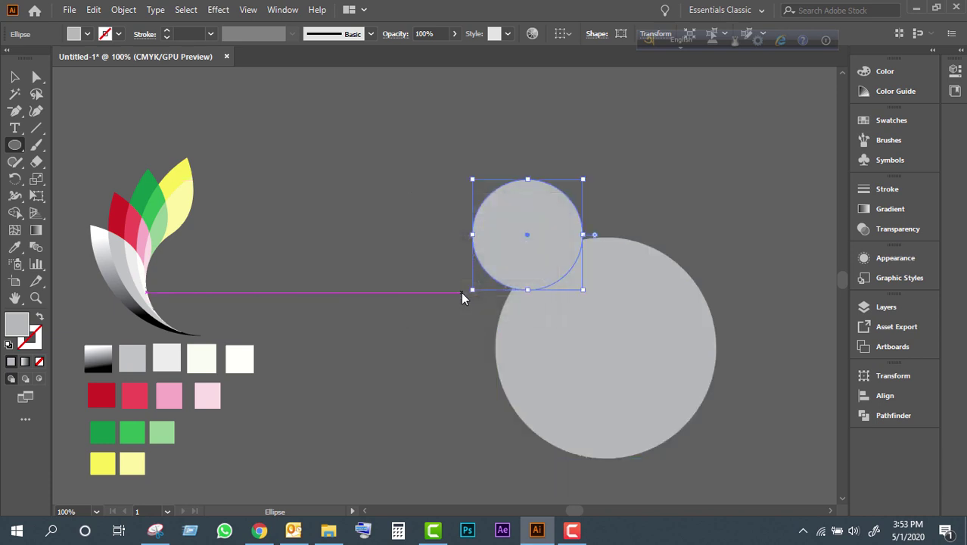
pyautogui.click(15, 76)
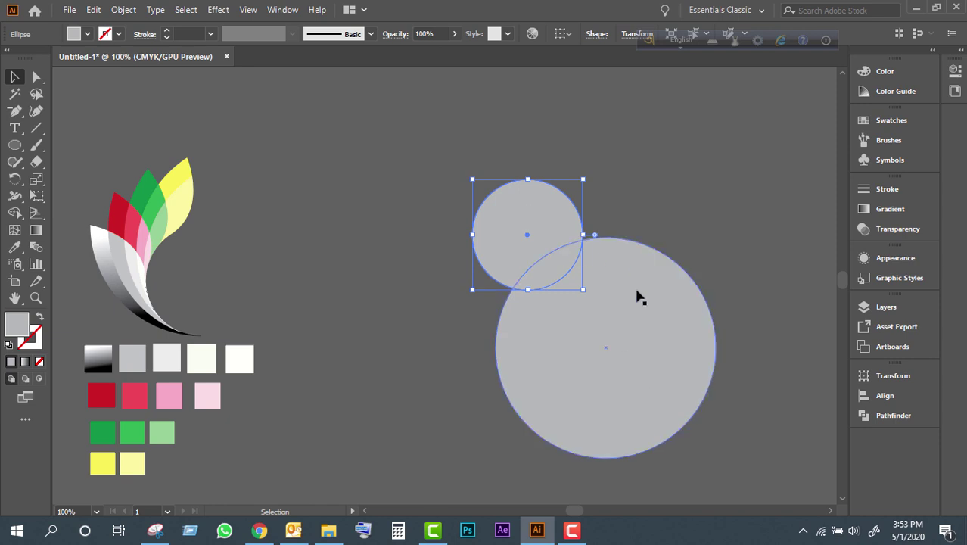
pyautogui.moveTo(569, 250); pyautogui.dragTo(629, 390)
pyautogui.click(628, 201)
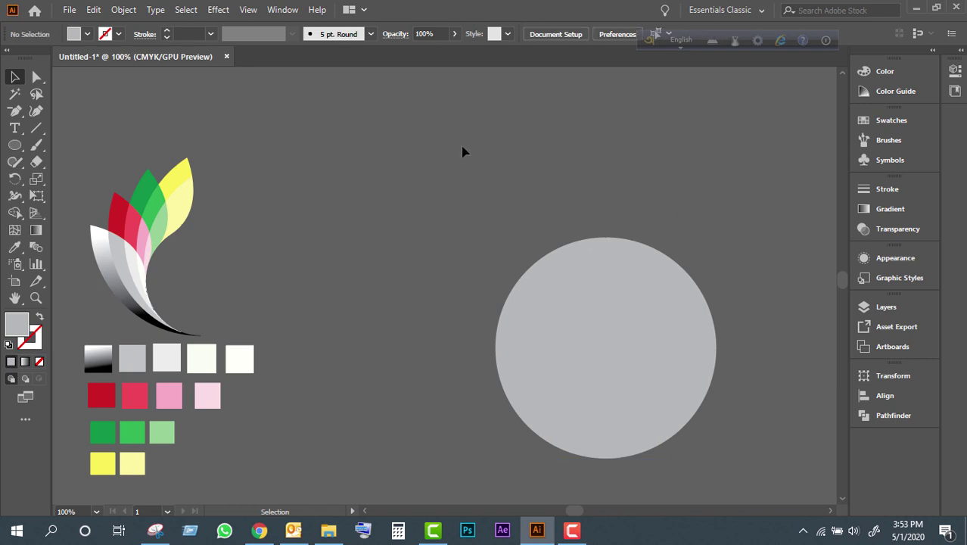
# Step: Show rulers, select the small inner circle and try a lighter grey fill
pyautogui.hotkey('ctrl', 'r')
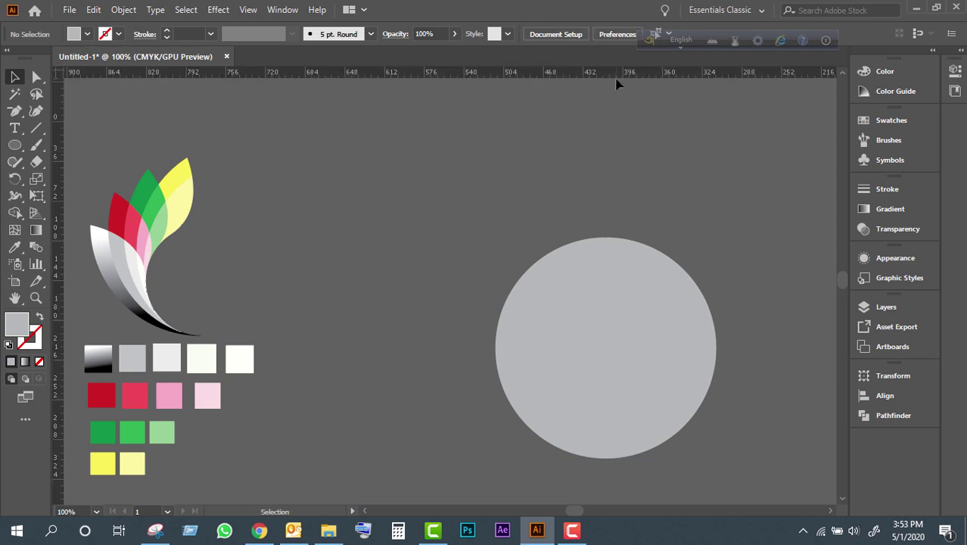
pyautogui.click(626, 272)
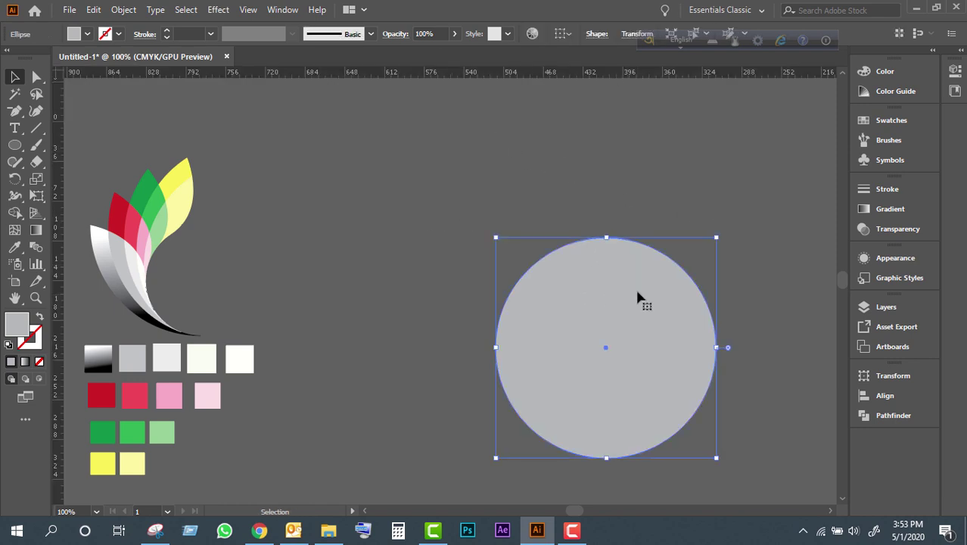
pyautogui.click(599, 357)
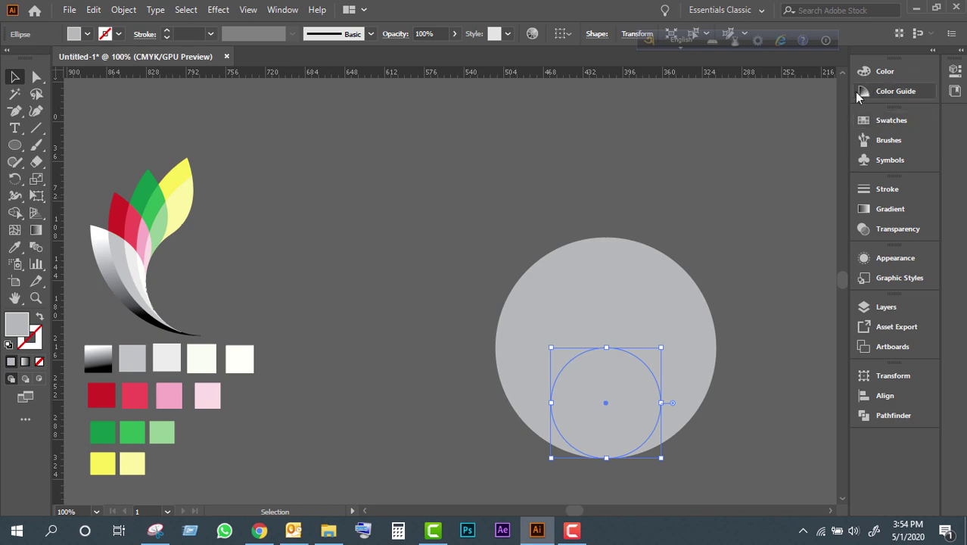
pyautogui.doubleClick(16, 322)
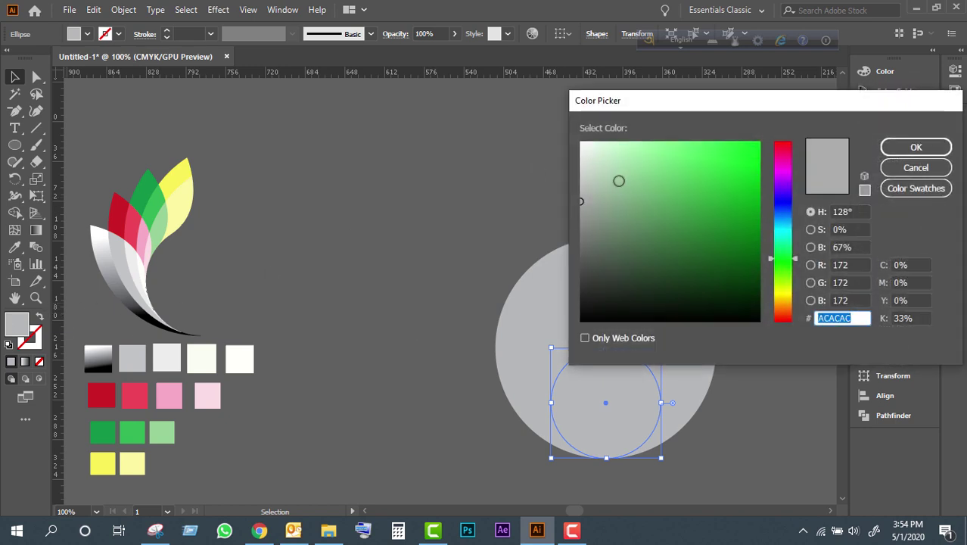
pyautogui.click(630, 167)
pyautogui.click(916, 147)
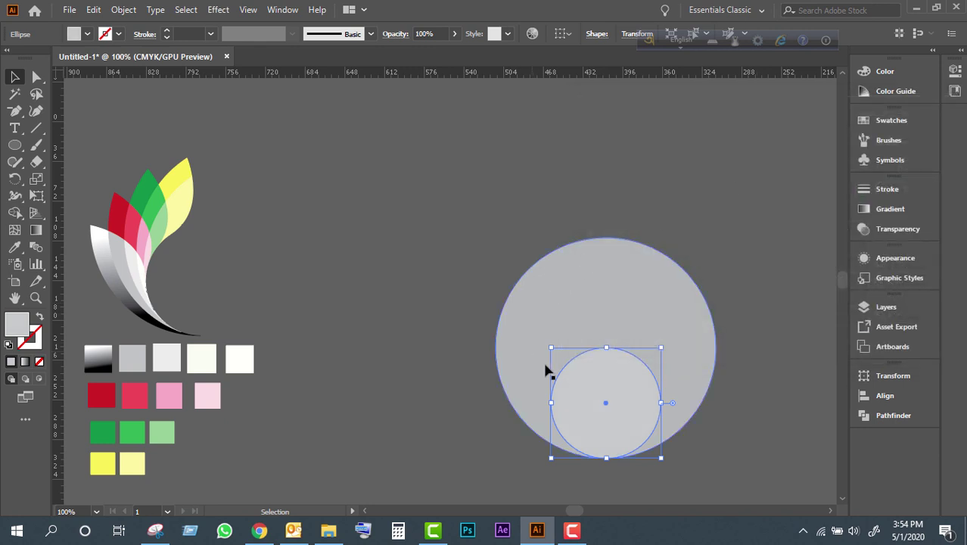
# Step: Darken the inner circle's fill to about 71.76% black
pyautogui.click(19, 324)
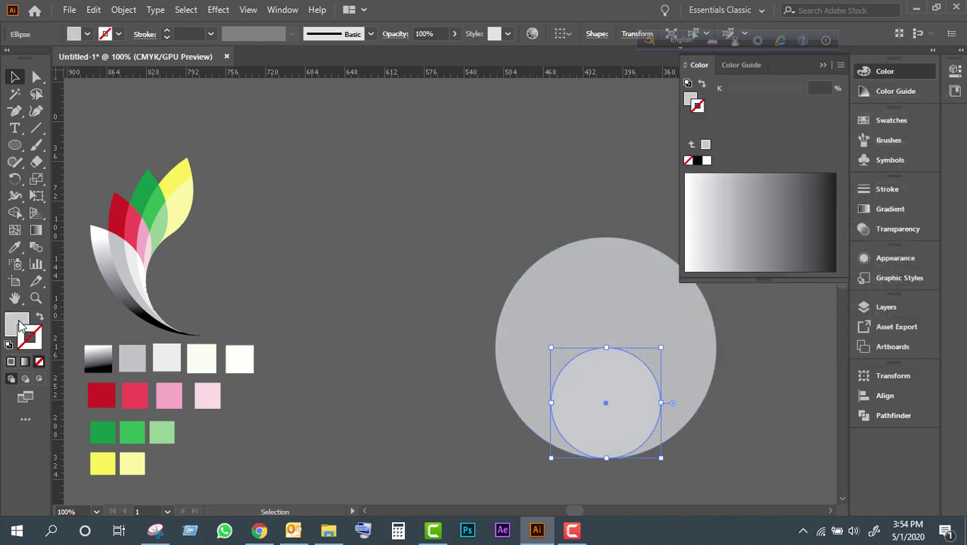
pyautogui.doubleClick(18, 324)
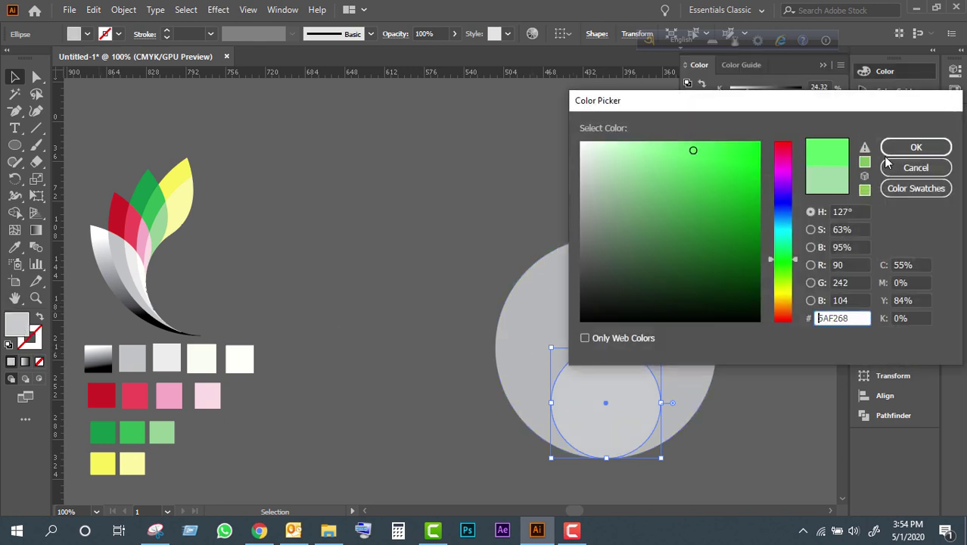
pyautogui.click(908, 167)
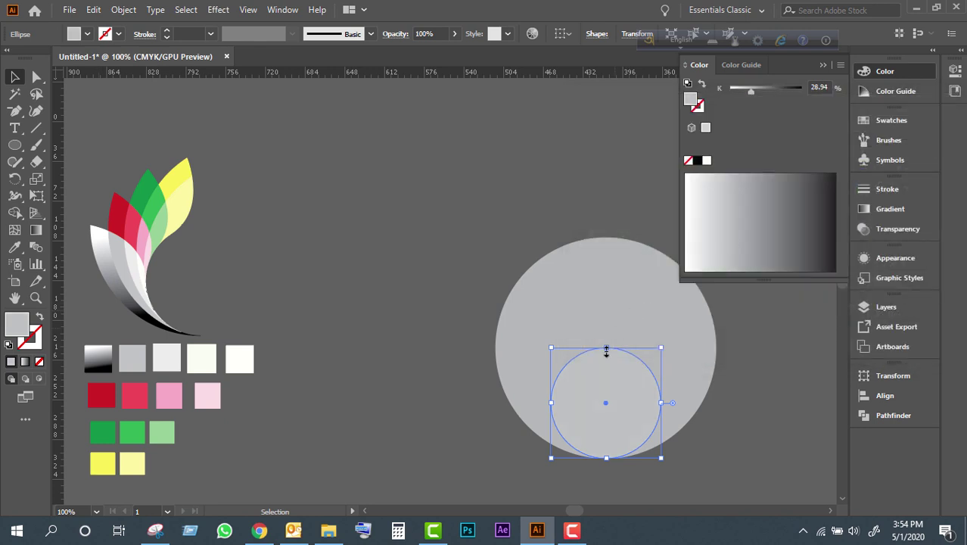
pyautogui.click(793, 203)
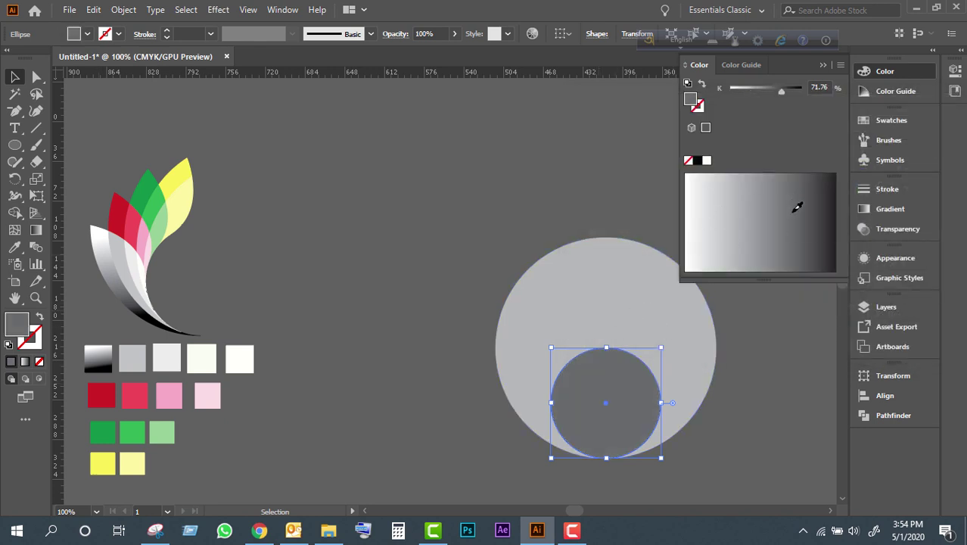
pyautogui.click(822, 65)
pyautogui.click(501, 212)
pyautogui.click(624, 389)
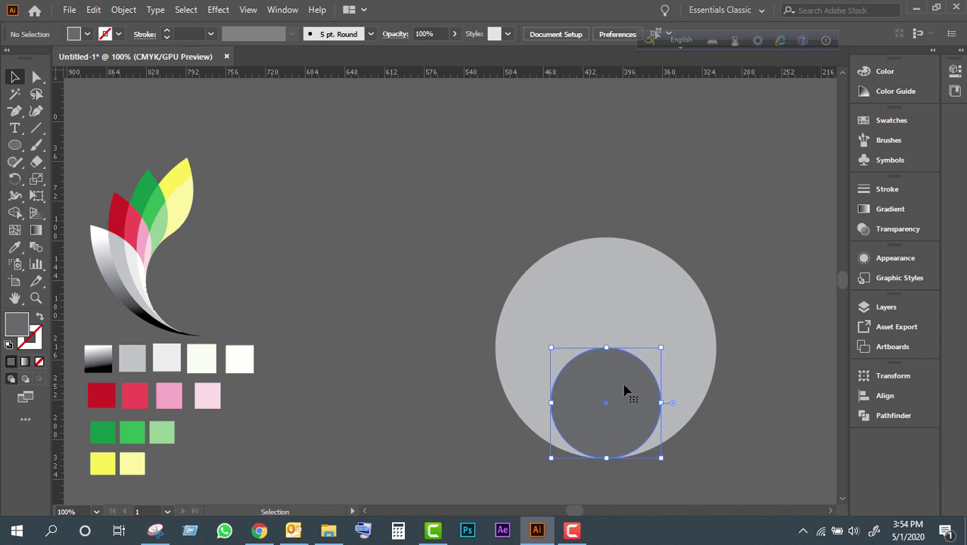
pyautogui.click(608, 210)
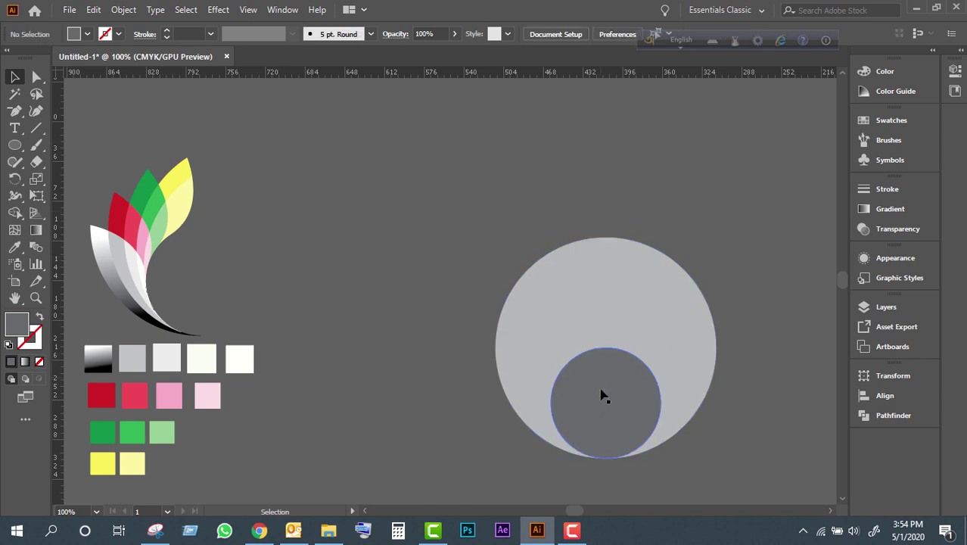
pyautogui.click(647, 302)
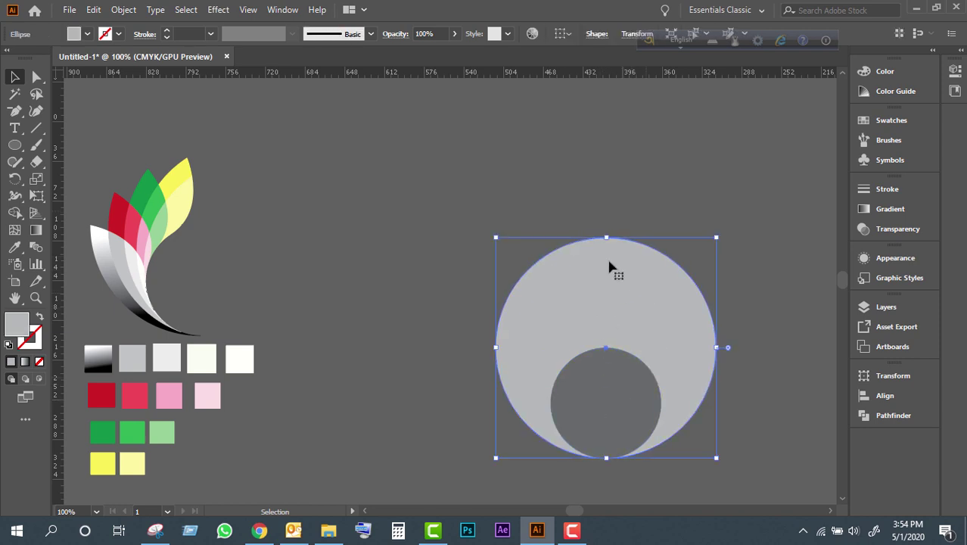
pyautogui.moveTo(610, 76); pyautogui.dragTo(621, 227)
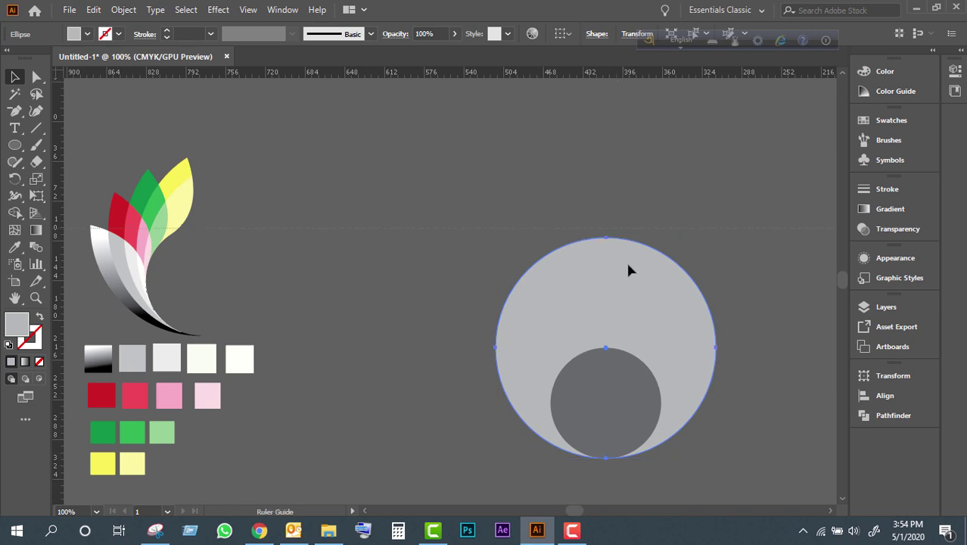
pyautogui.moveTo(627, 264); pyautogui.dragTo(639, 349)
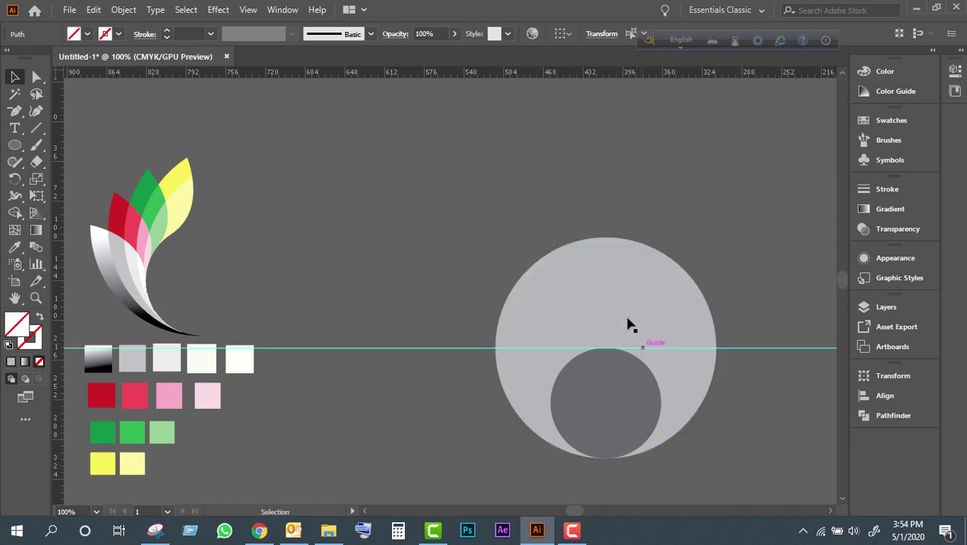
pyautogui.click(636, 317)
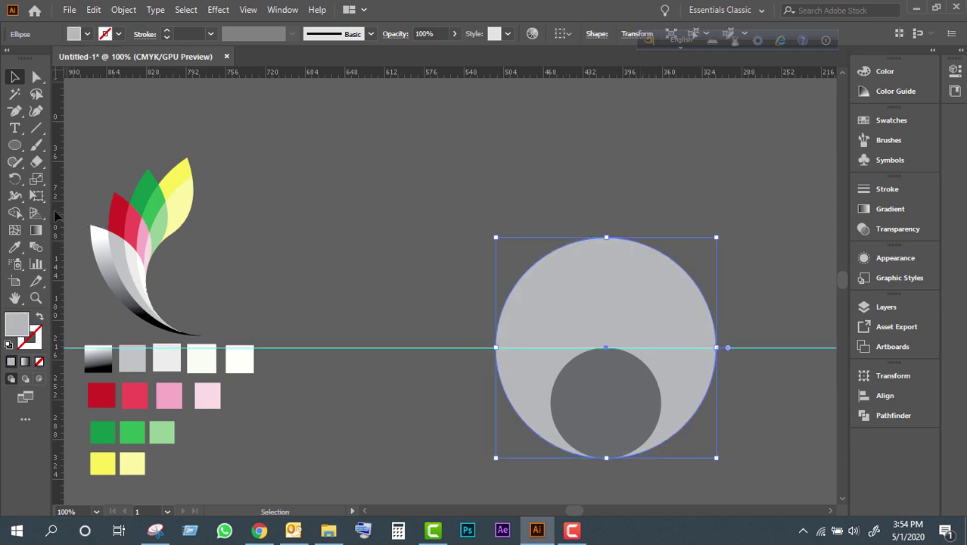
pyautogui.moveTo(58, 217)
pyautogui.mouseDown()
pyautogui.moveTo(635, 284)
pyautogui.moveTo(608, 296)
pyautogui.mouseUp()
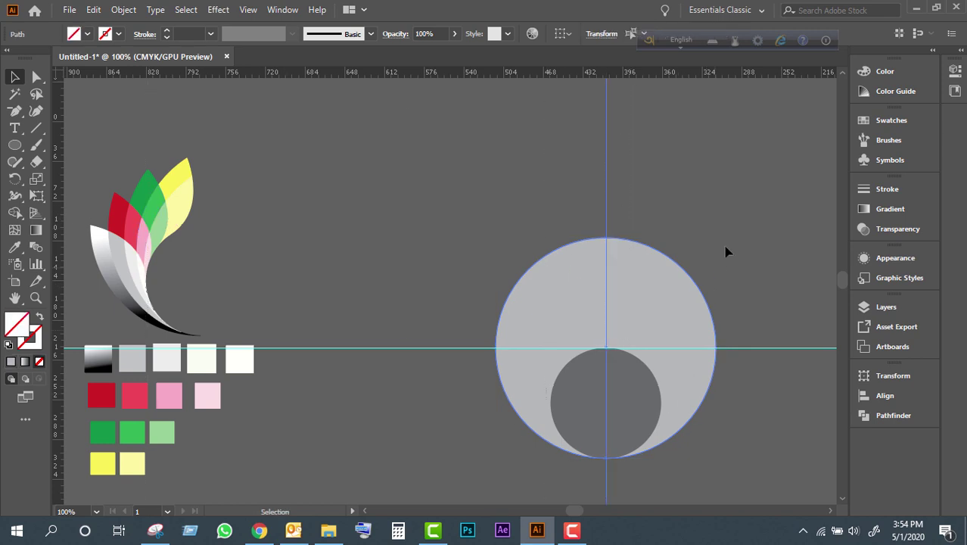
pyautogui.click(626, 403)
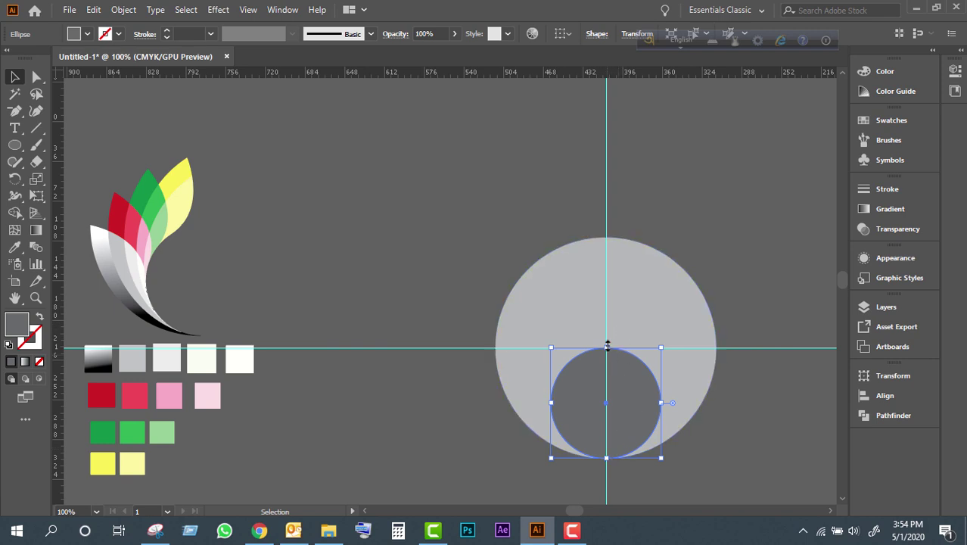
pyautogui.hotkey('ctrl', 'h')
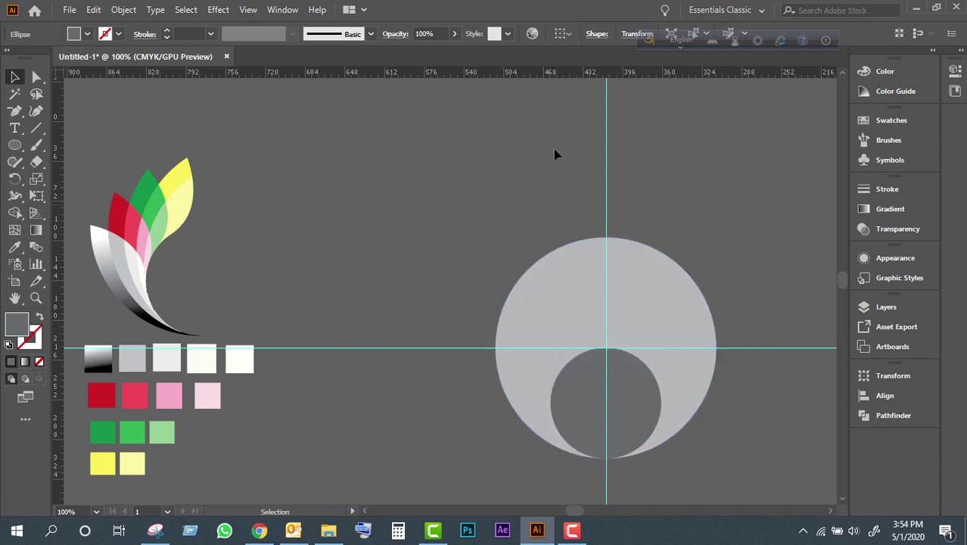
pyautogui.click(652, 205)
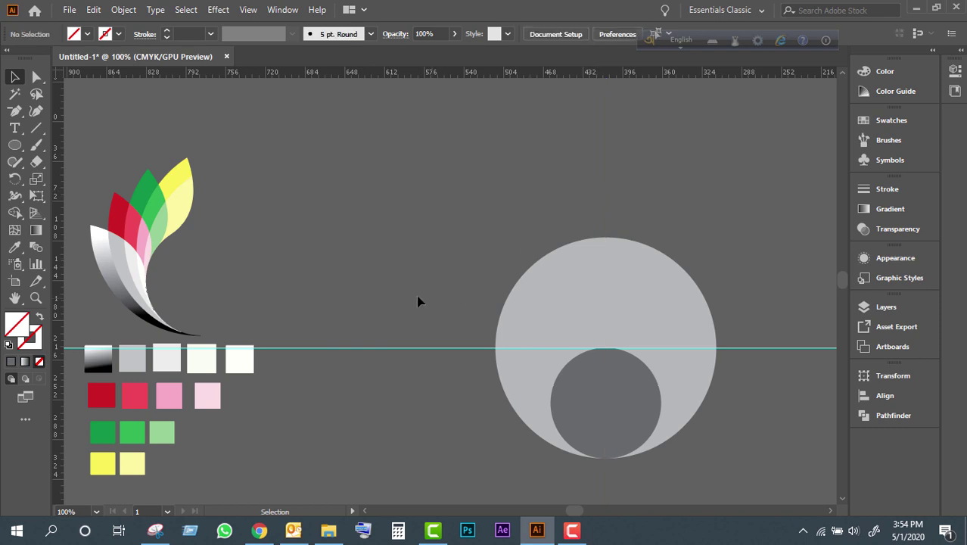
pyautogui.hotkey('ctrl', 'z')
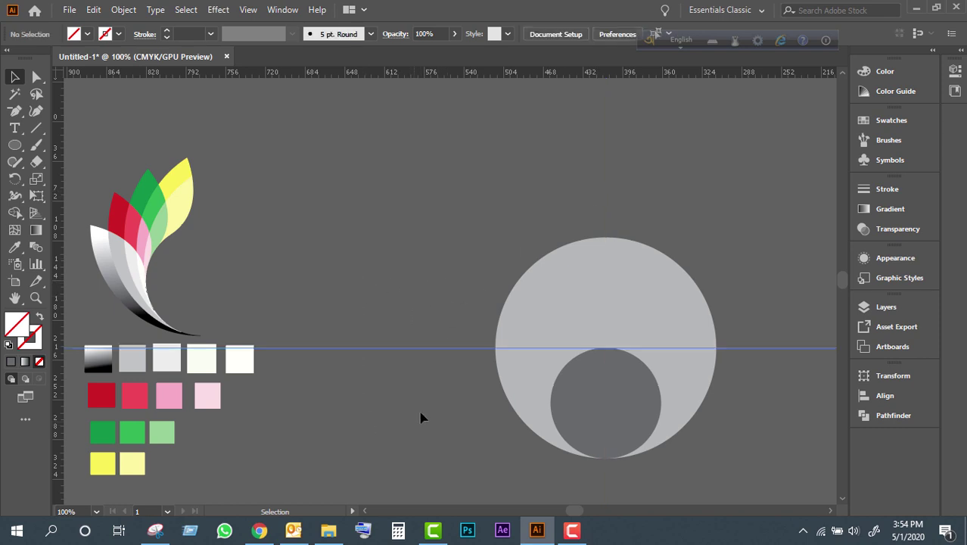
pyautogui.scroll(-2, 764, 384)
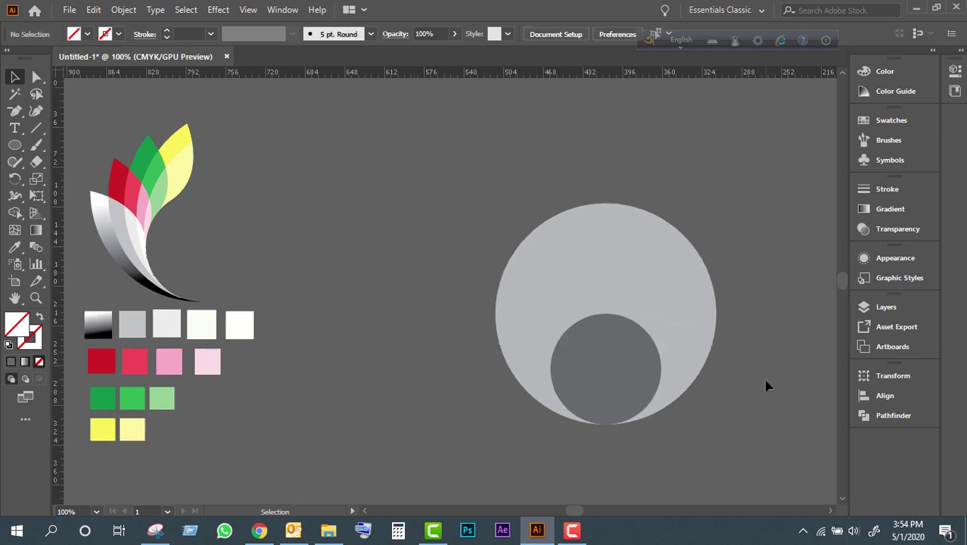
pyautogui.scroll(-2, 765, 385)
pyautogui.click(634, 333)
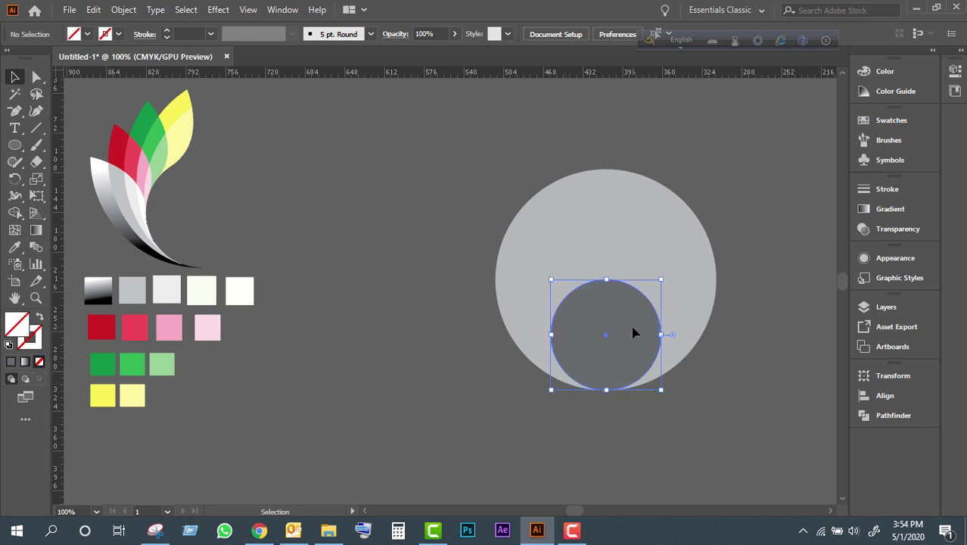
pyautogui.press('a')
pyautogui.press('v')
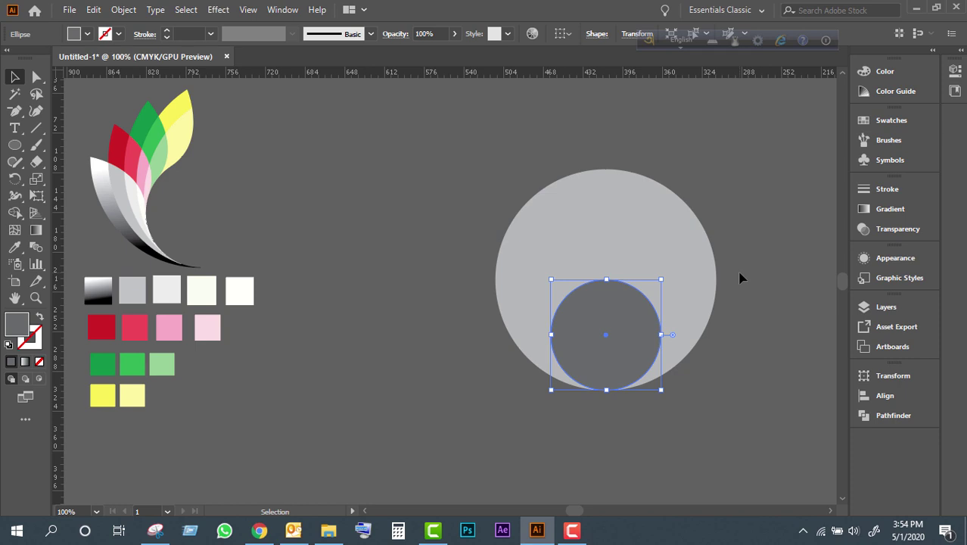
pyautogui.click(677, 417)
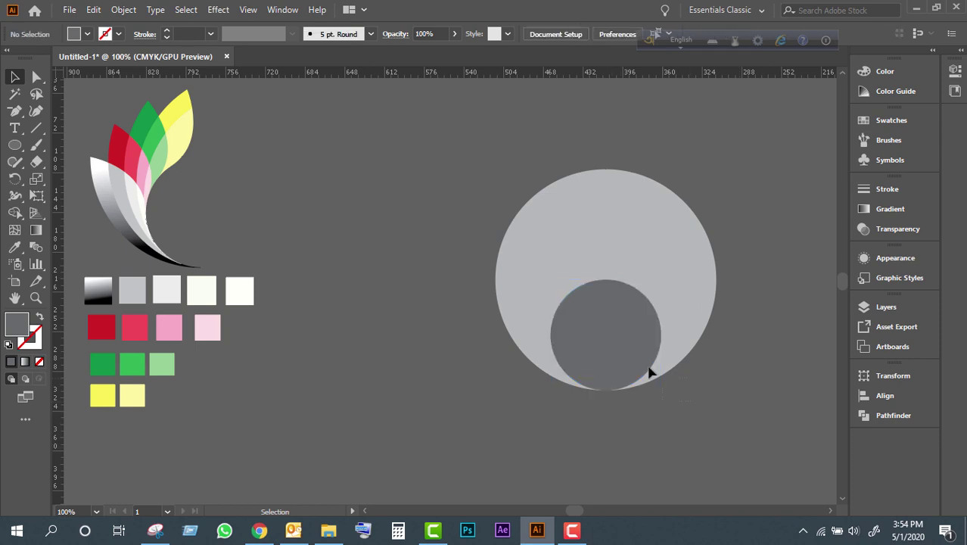
pyautogui.hotkey('ctrl', 'a')
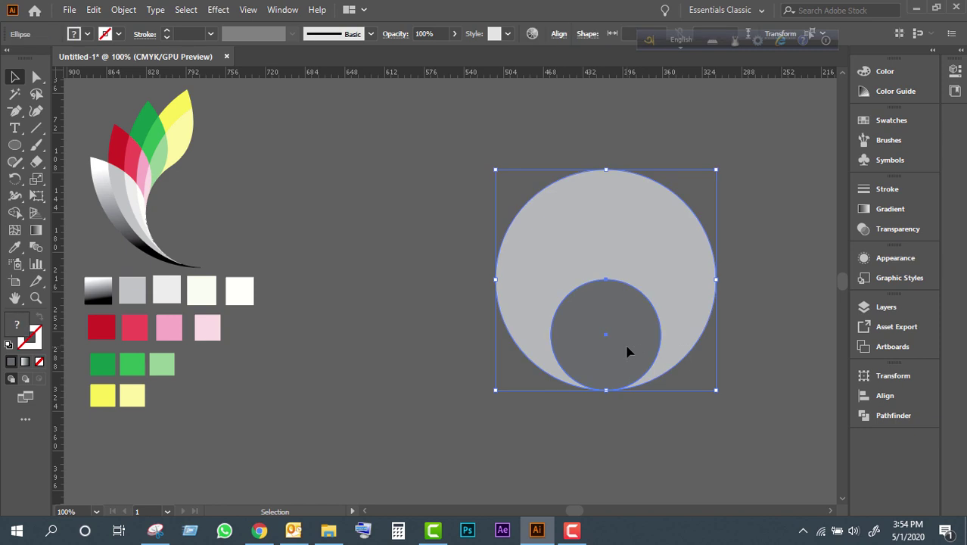
pyautogui.click(450, 132)
# Step: Select both circles and zoom in on them
pyautogui.hotkey('ctrl', 'a')
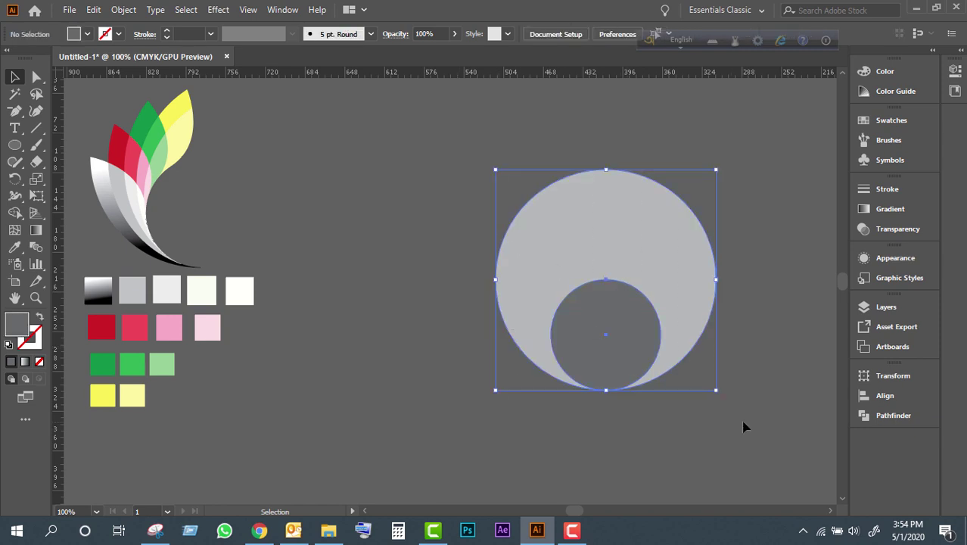
pyautogui.click(762, 360)
pyautogui.hotkey('ctrl', 'a')
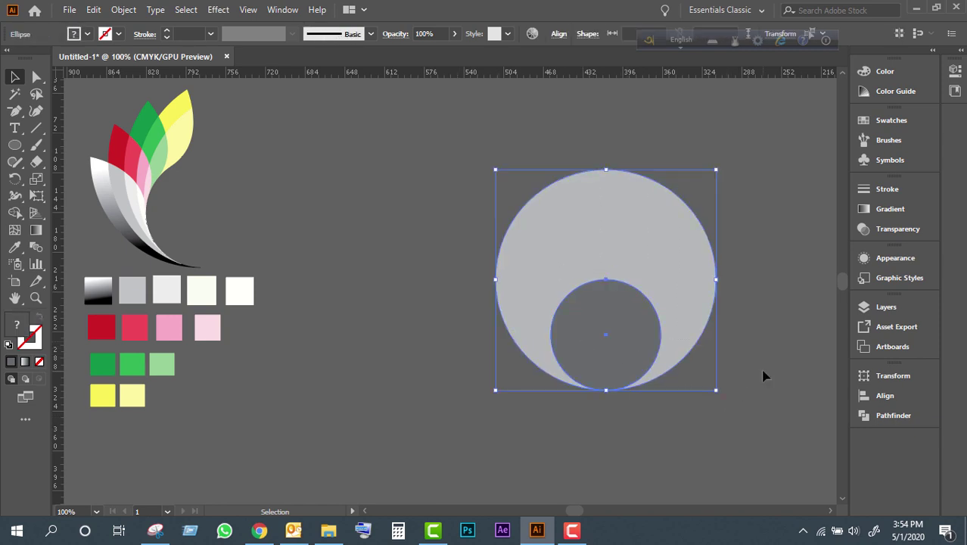
pyautogui.hotkey('ctrl', '+')
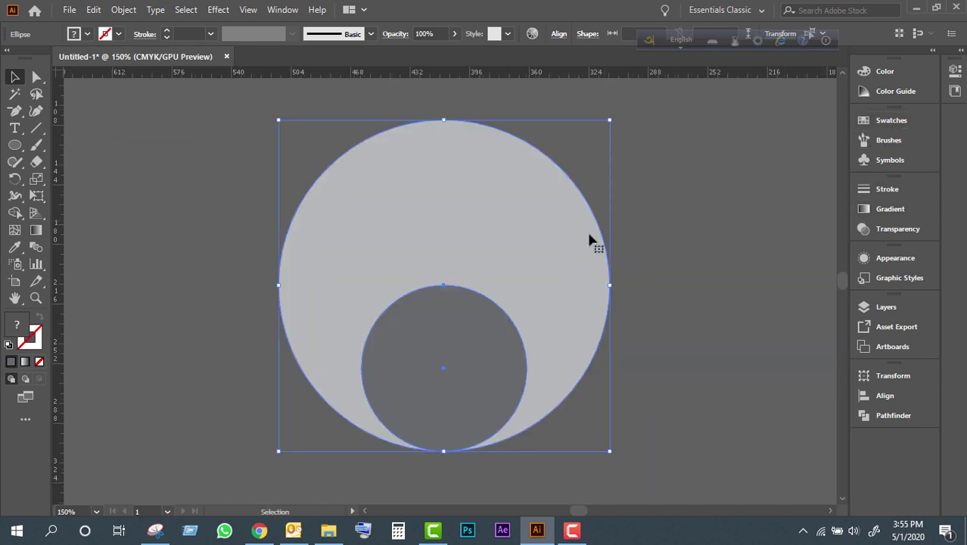
pyautogui.click(886, 414)
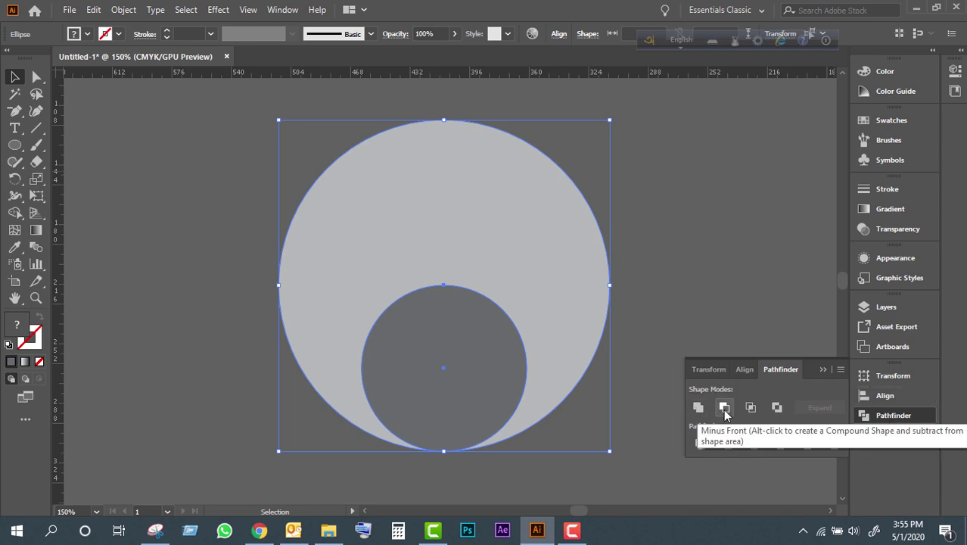
pyautogui.click(760, 310)
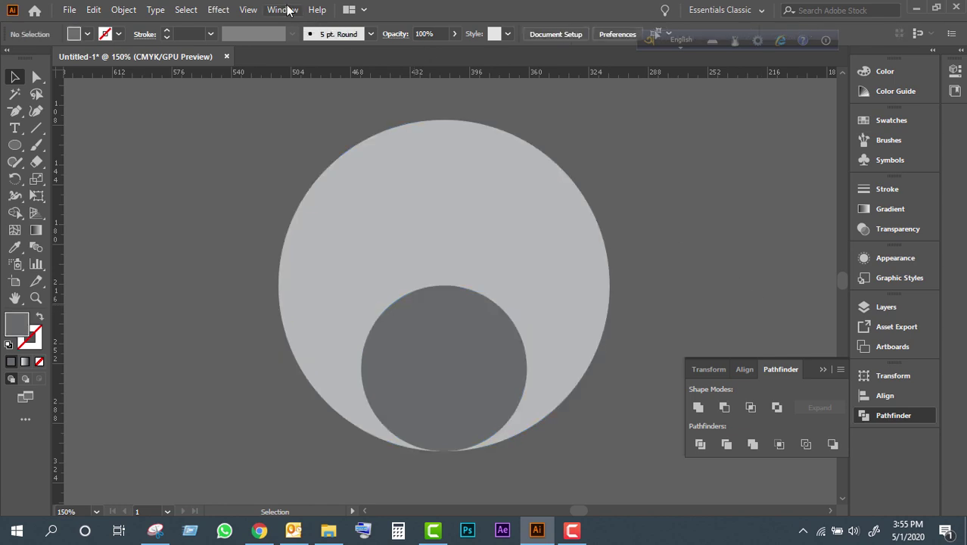
pyautogui.click(282, 9)
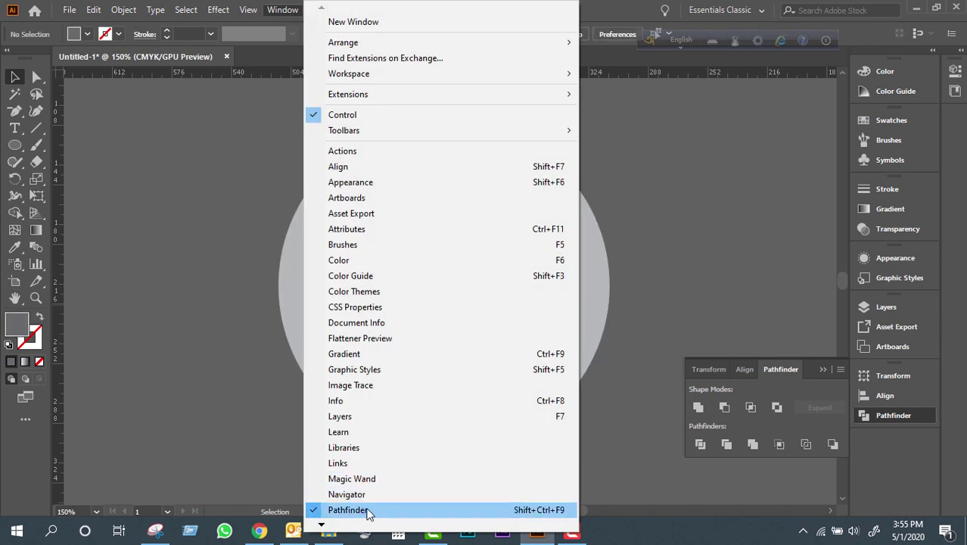
pyautogui.click(699, 390)
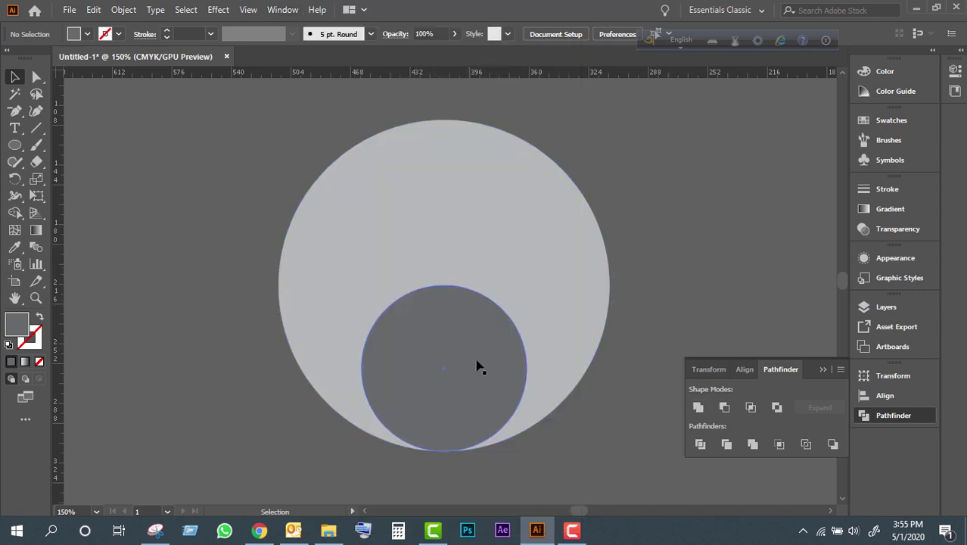
# Step: Subtract the small circle from the large one with Pathfinder Minus Front
pyautogui.moveTo(544, 438); pyautogui.dragTo(454, 362)
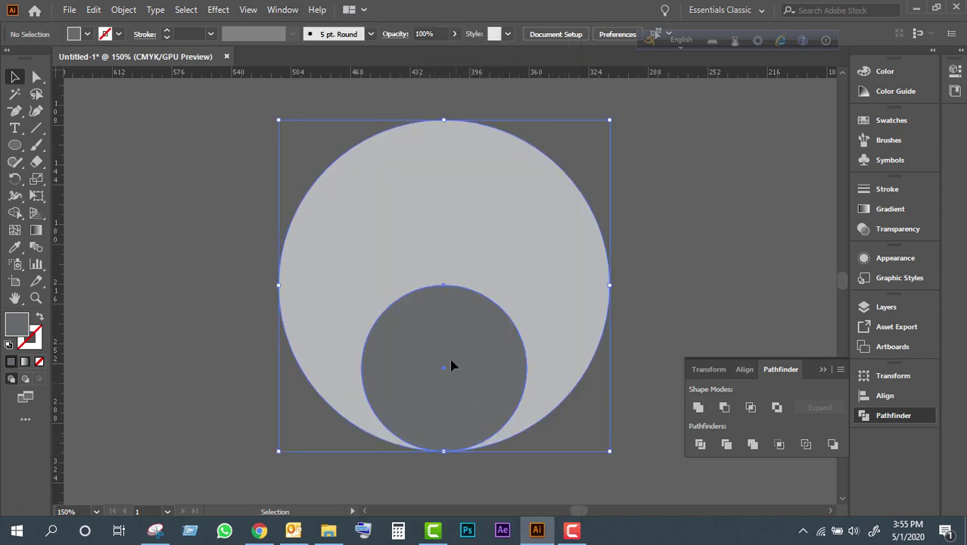
pyautogui.click(725, 408)
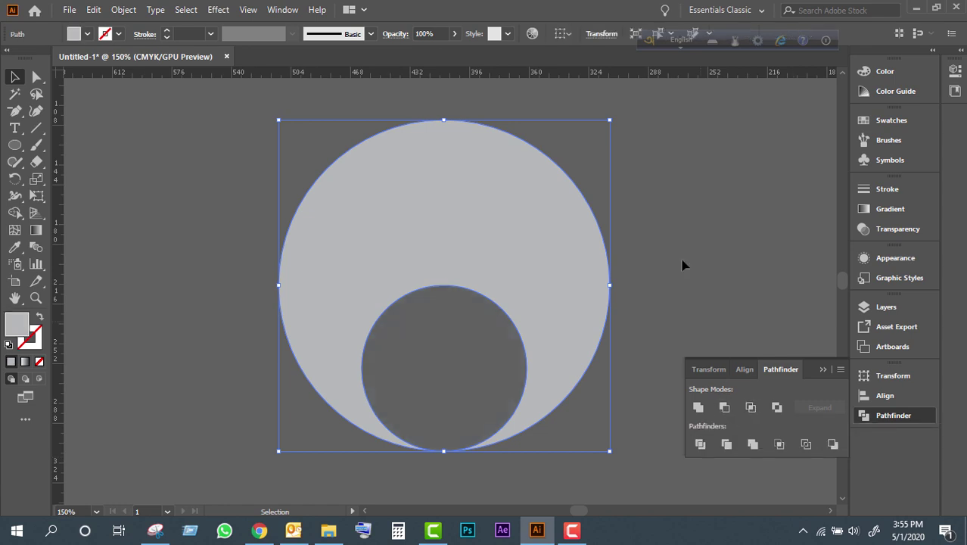
pyautogui.click(651, 250)
pyautogui.click(465, 249)
pyautogui.click(483, 346)
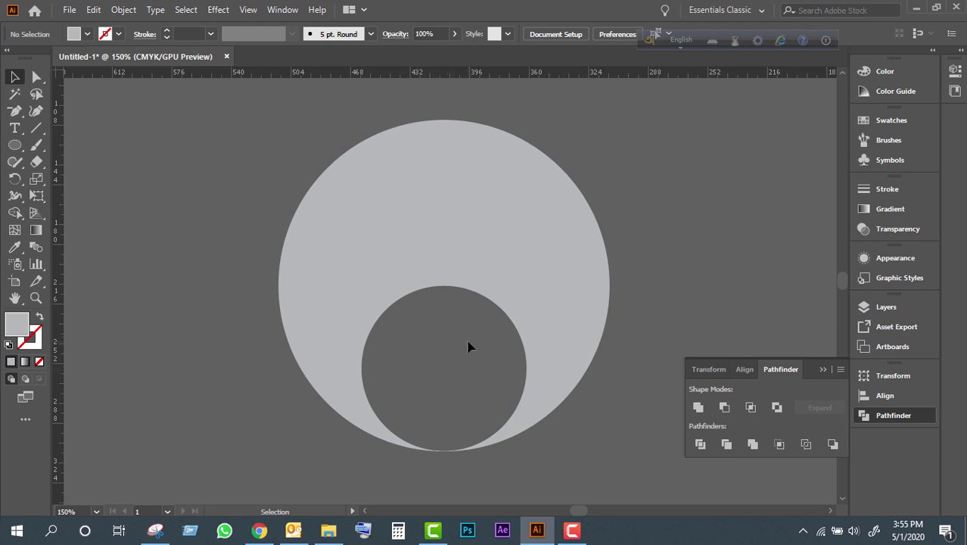
pyautogui.click(490, 297)
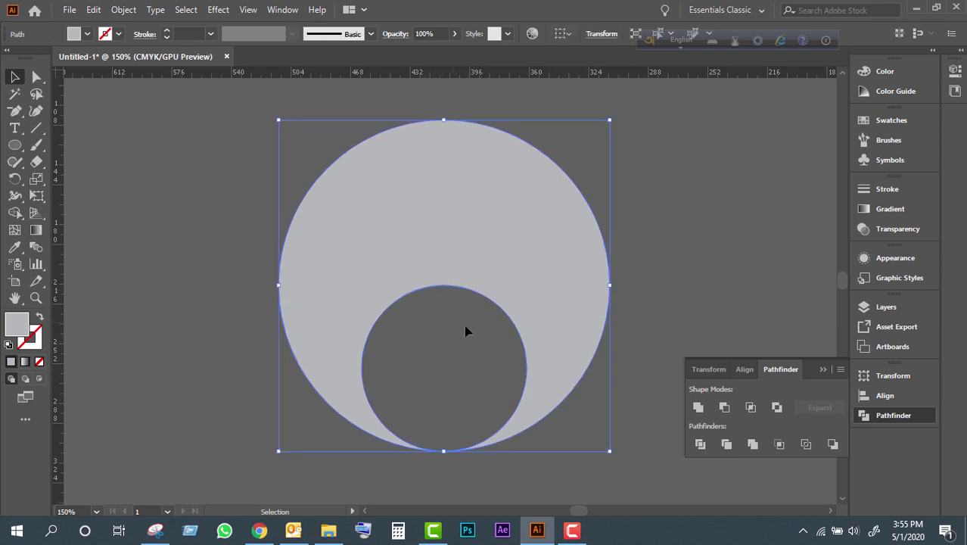
pyautogui.click(636, 257)
pyautogui.click(398, 172)
# Step: Draw a black vertical line down the centre of the ring shape
pyautogui.click(41, 129)
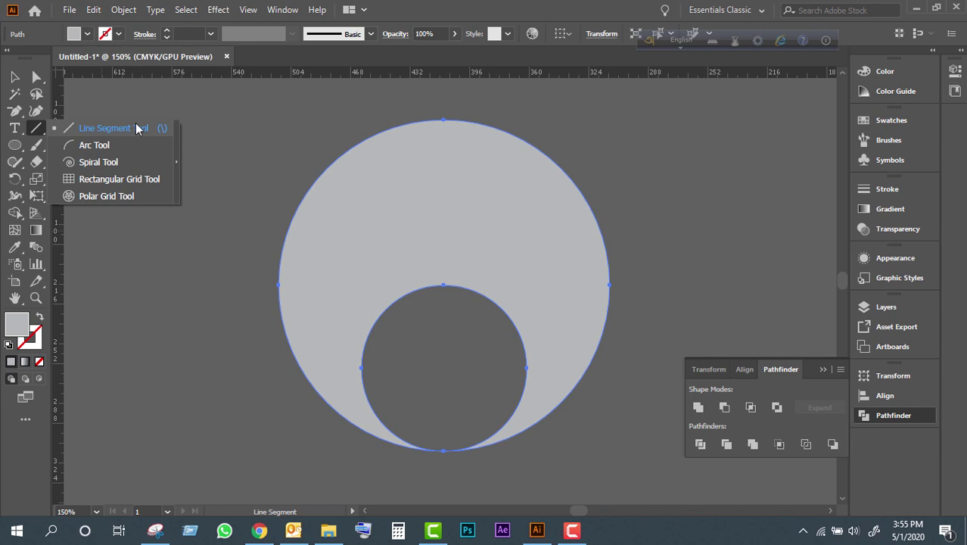
pyautogui.click(137, 128)
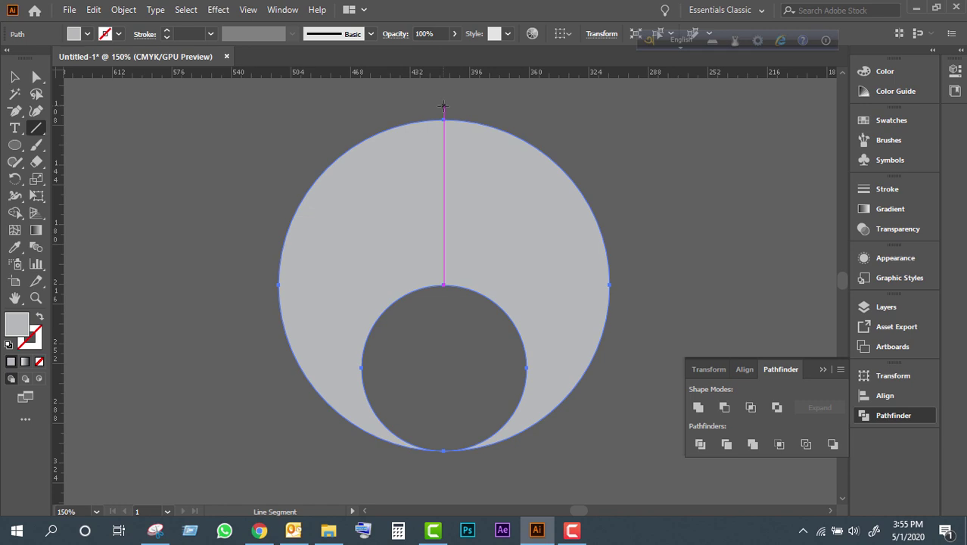
pyautogui.moveTo(443, 120); pyautogui.dragTo(443, 417)
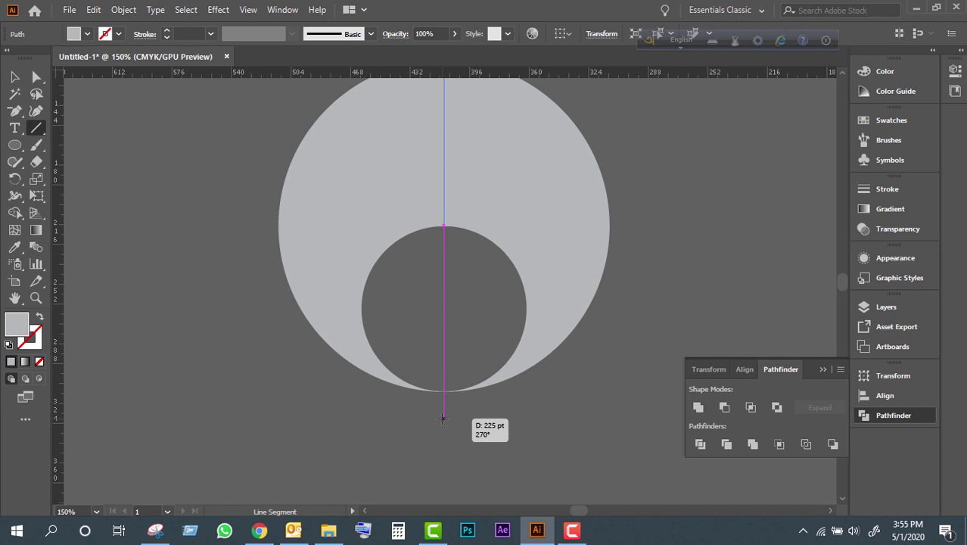
pyautogui.moveTo(442, 418); pyautogui.dragTo(444, 418)
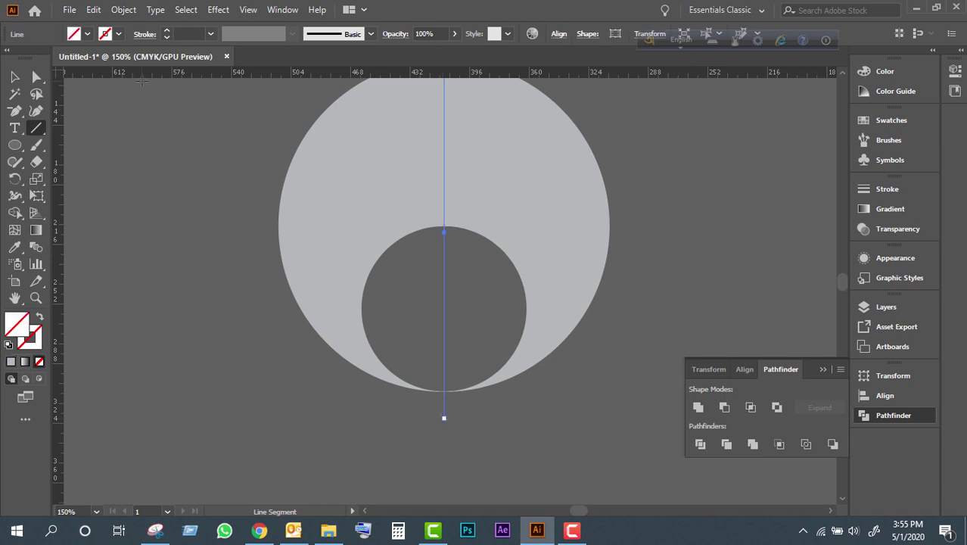
pyautogui.click(107, 35)
pyautogui.click(39, 58)
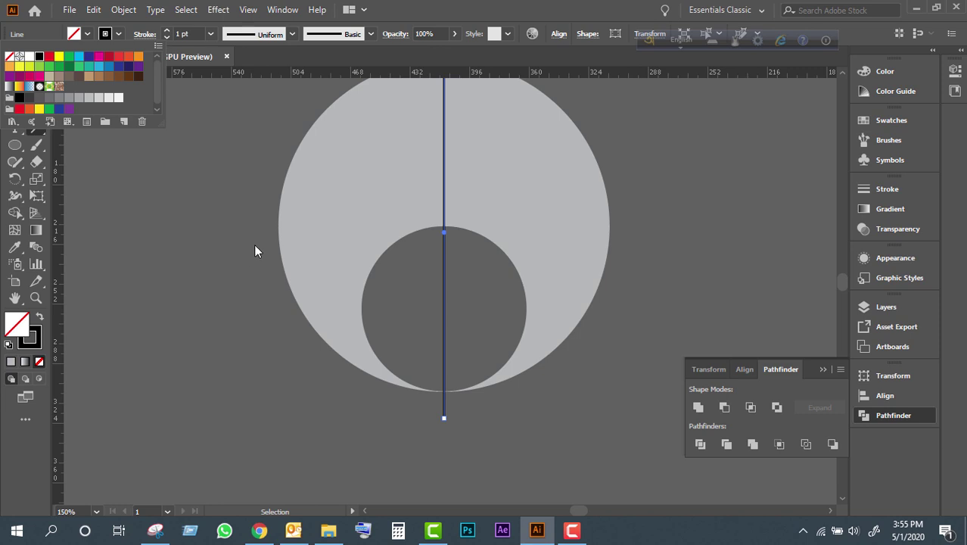
pyautogui.click(186, 204)
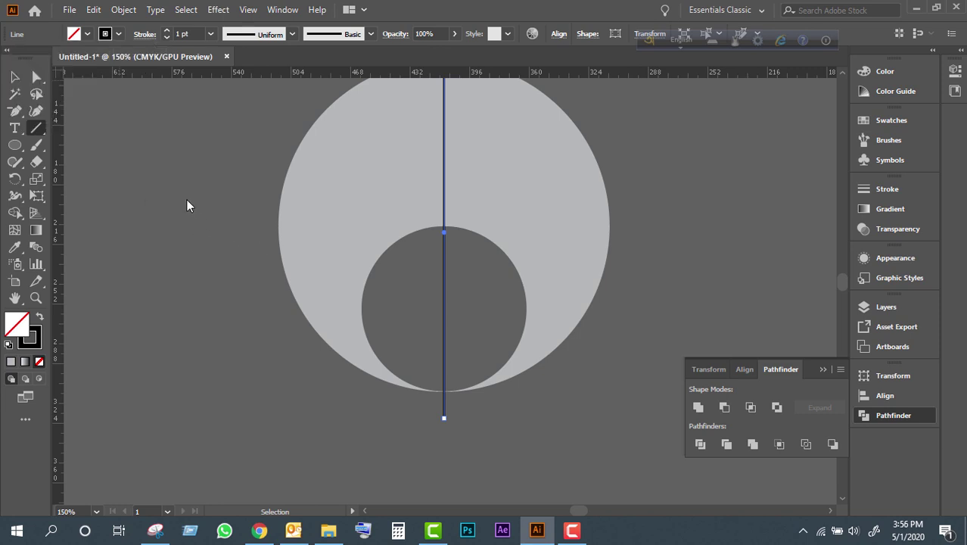
pyautogui.scroll(3, 524, 259)
pyautogui.scroll(-1, 449, 246)
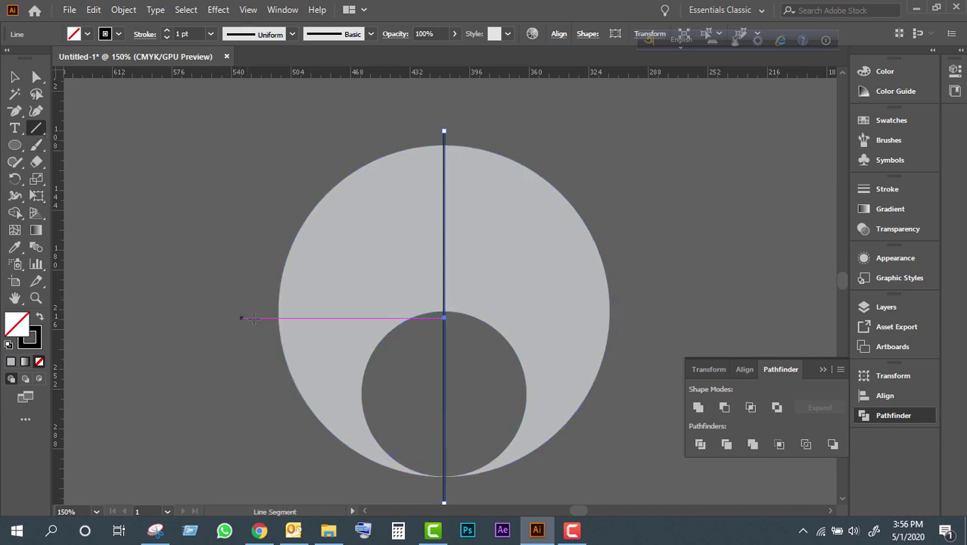
# Step: Draw a level horizontal line across the shape at the hole's top
pyautogui.moveTo(259, 318); pyautogui.dragTo(617, 305)
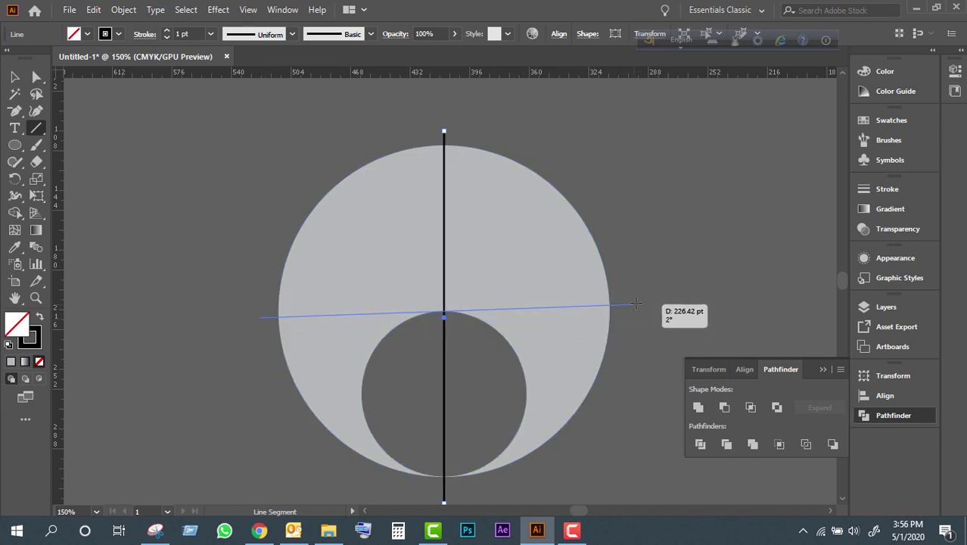
pyautogui.moveTo(617, 305); pyautogui.dragTo(635, 306)
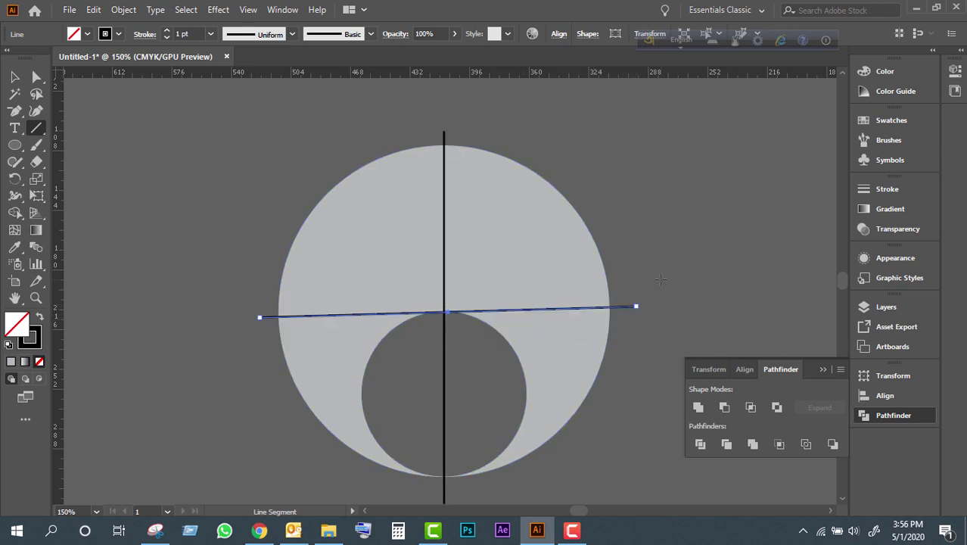
pyautogui.press('Delete')
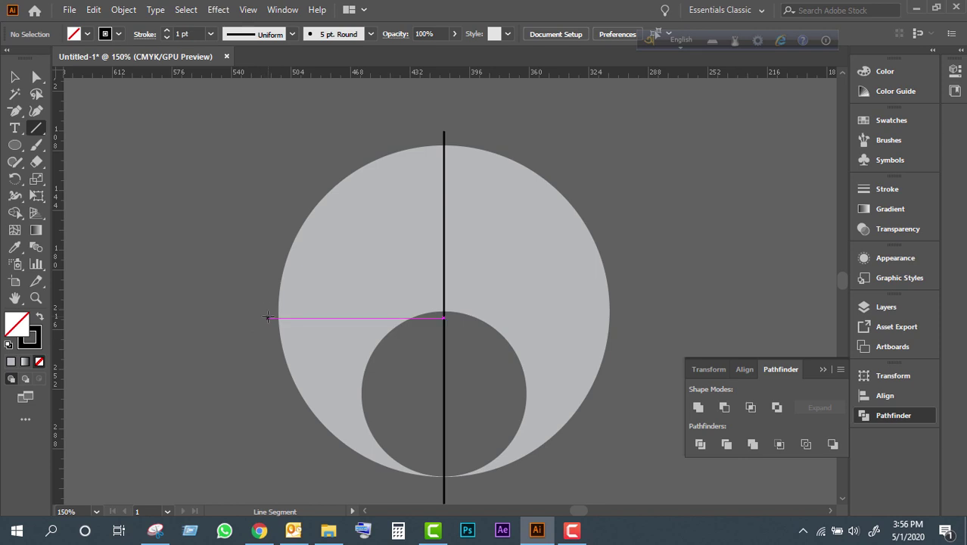
pyautogui.moveTo(269, 310); pyautogui.dragTo(643, 310)
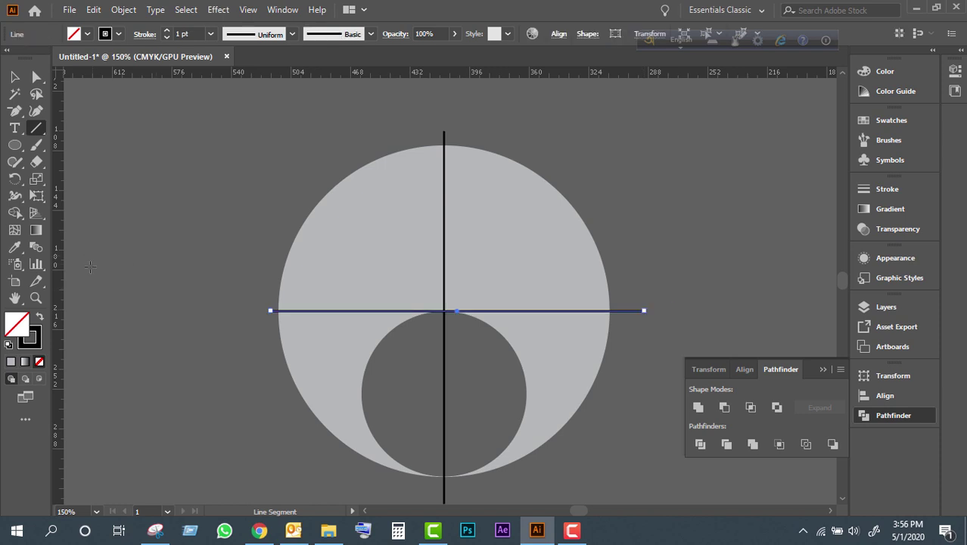
pyautogui.click(15, 77)
pyautogui.click(227, 155)
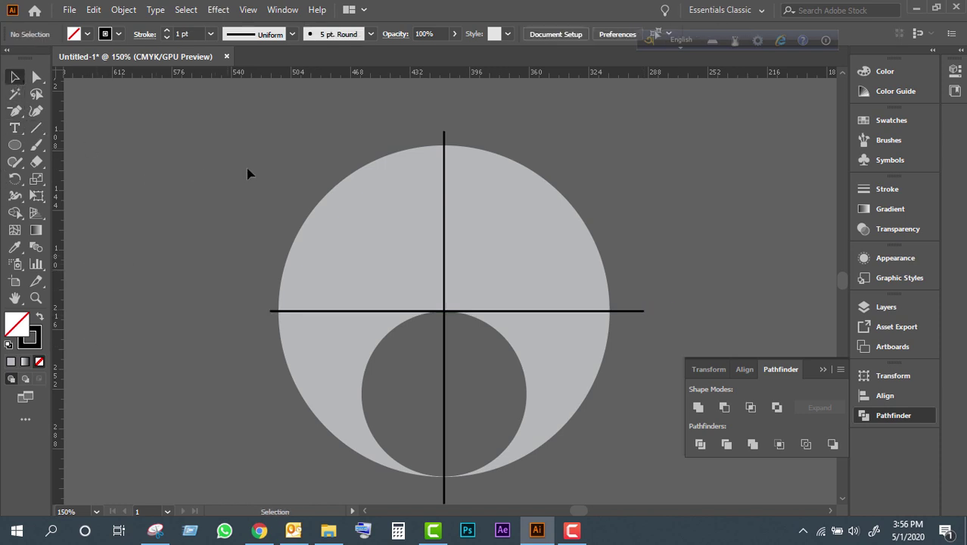
pyautogui.click(538, 242)
# Step: Fill the cutout shape with a white-to-black gradient
pyautogui.click(25, 361)
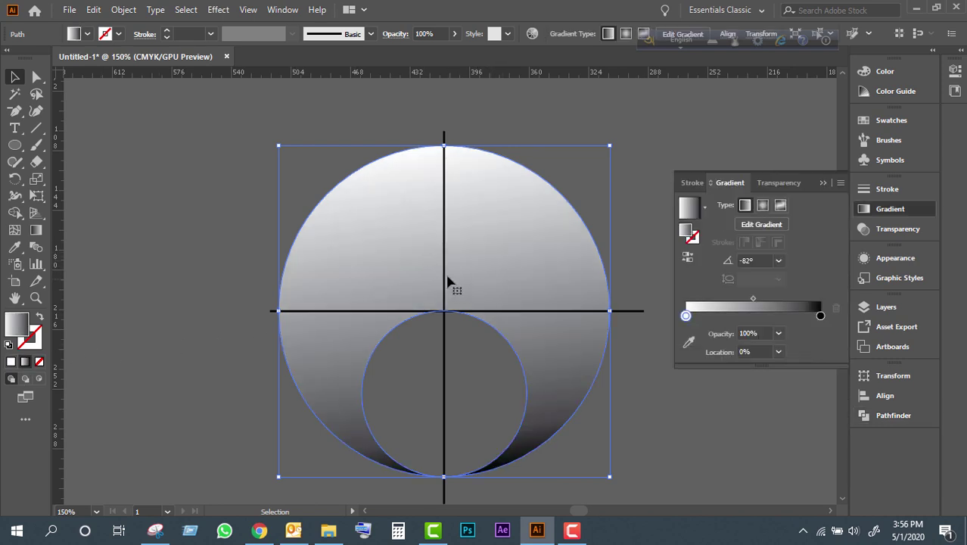
pyautogui.click(683, 151)
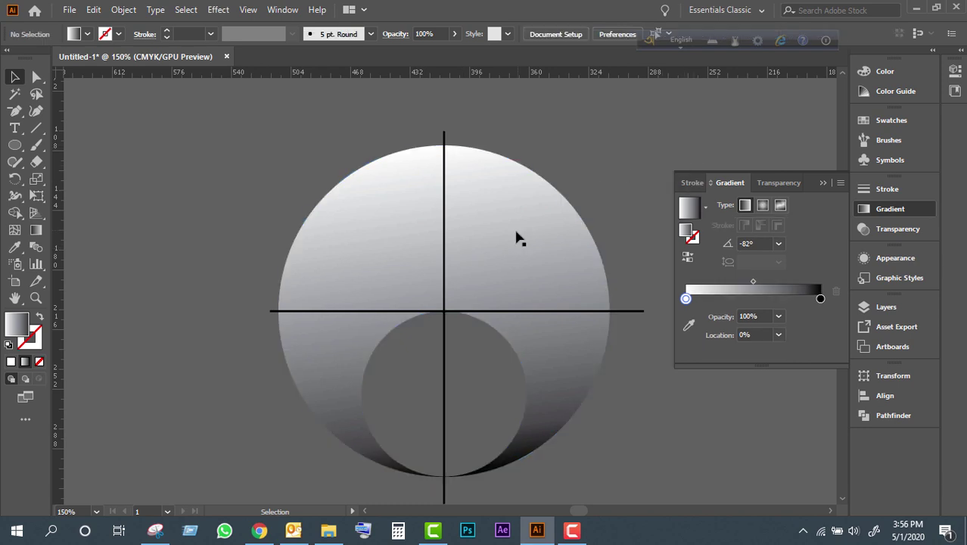
pyautogui.click(513, 239)
pyautogui.click(579, 123)
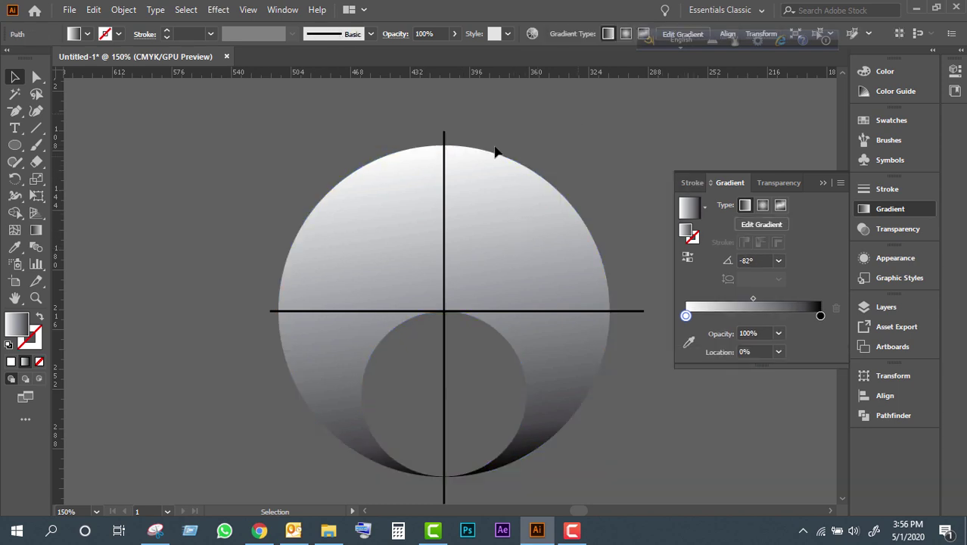
# Step: Divide the shape into left and right halves along the vertical line, checking each half
pyautogui.moveTo(424, 124); pyautogui.dragTo(466, 145)
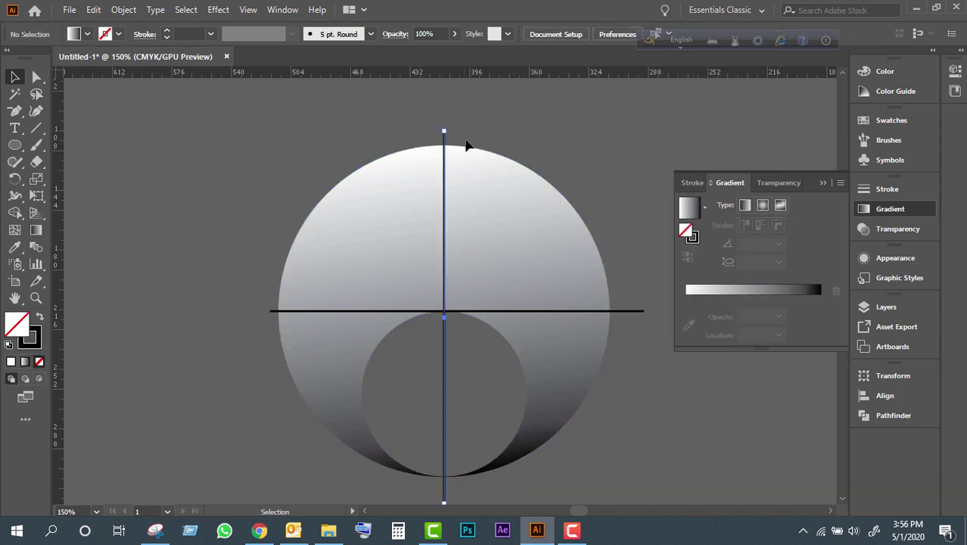
pyautogui.click(128, 10)
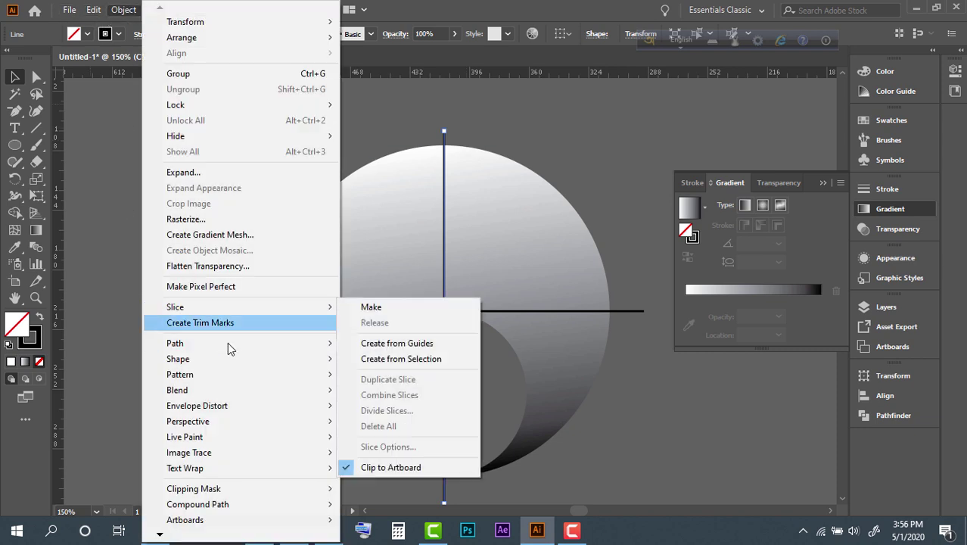
pyautogui.moveTo(174, 343)
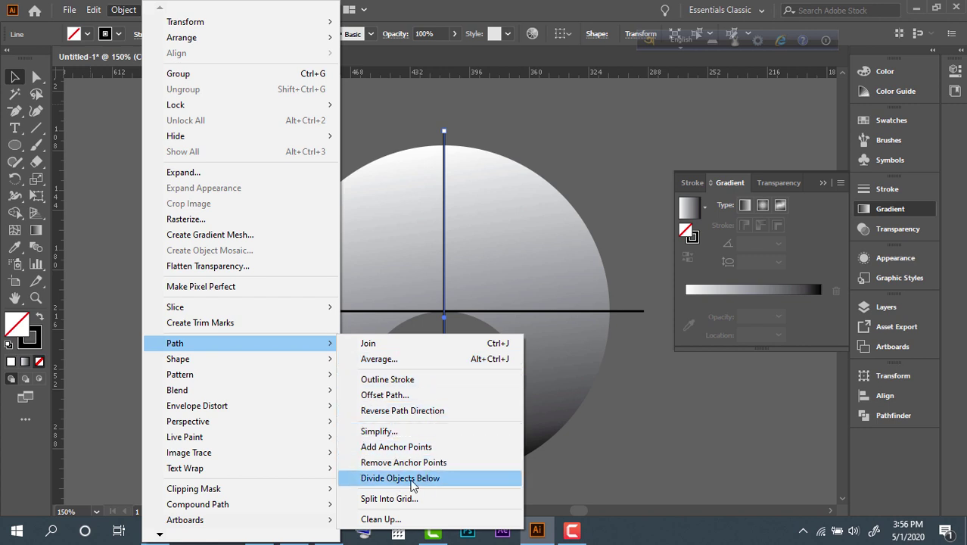
pyautogui.click(412, 478)
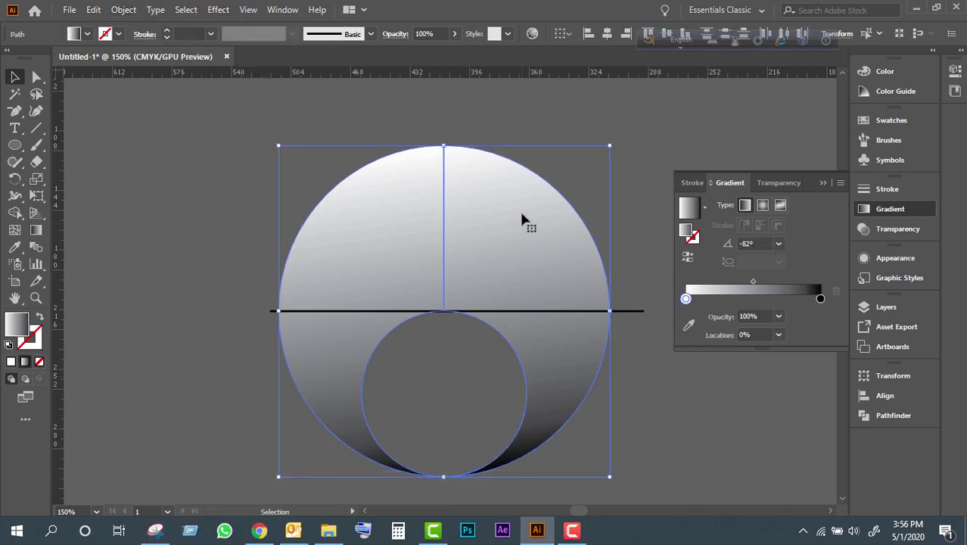
pyautogui.click(553, 121)
pyautogui.click(466, 234)
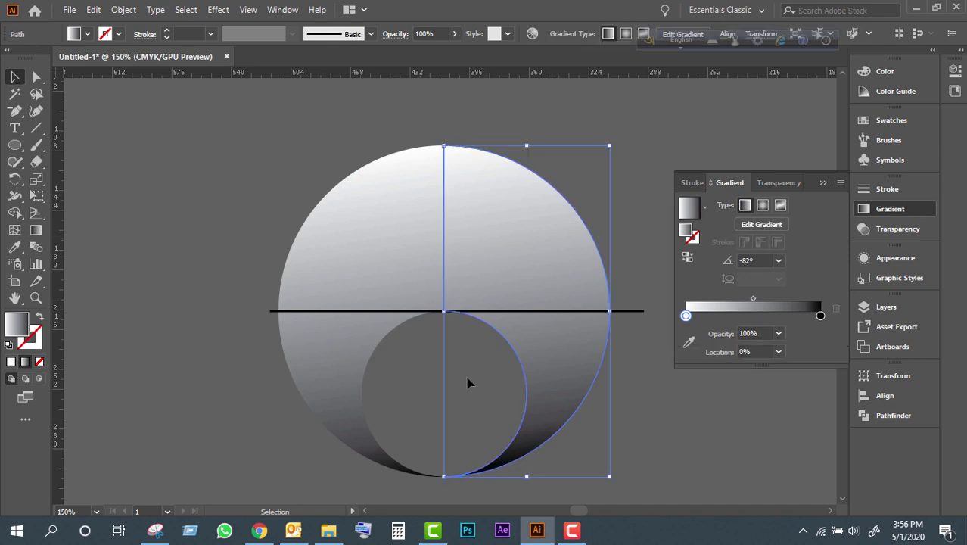
pyautogui.click(371, 286)
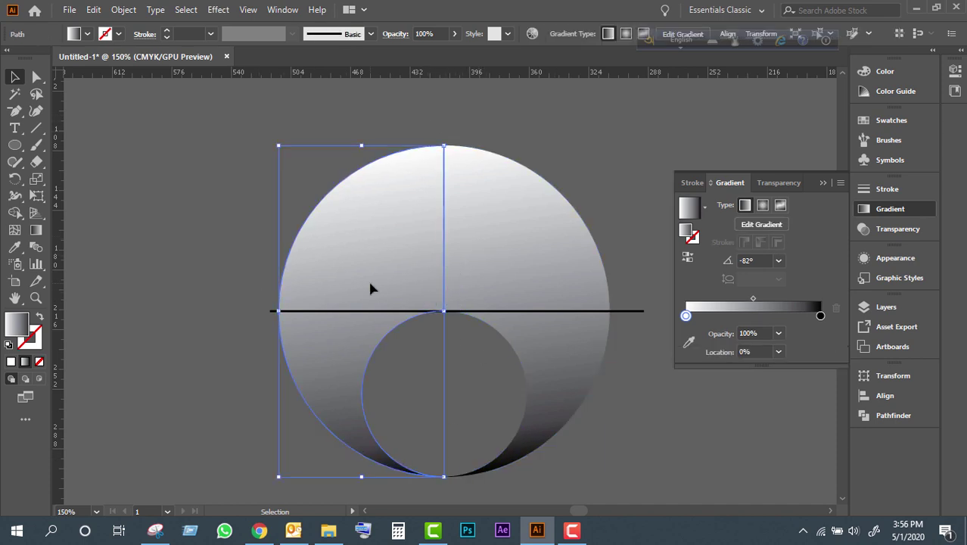
pyautogui.click(505, 248)
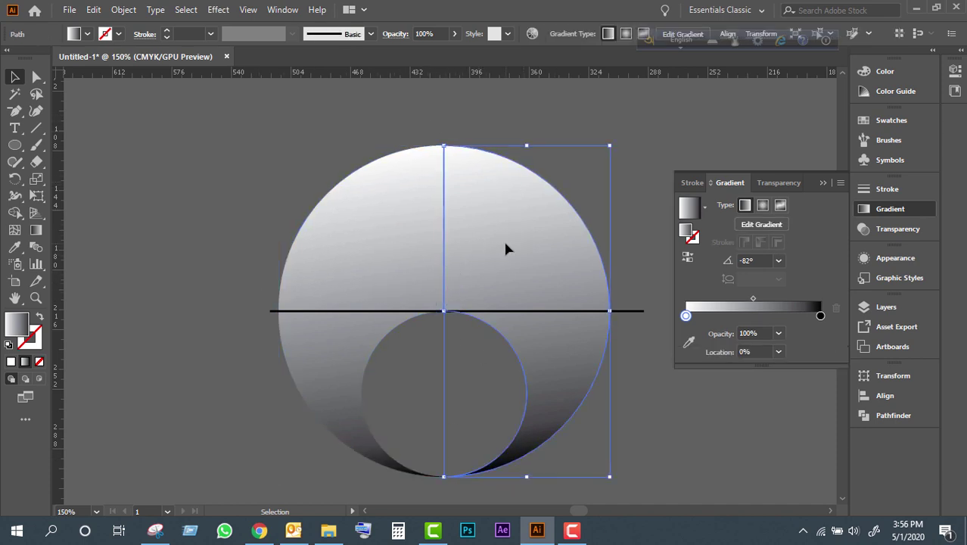
pyautogui.click(537, 123)
pyautogui.click(529, 262)
pyautogui.click(645, 290)
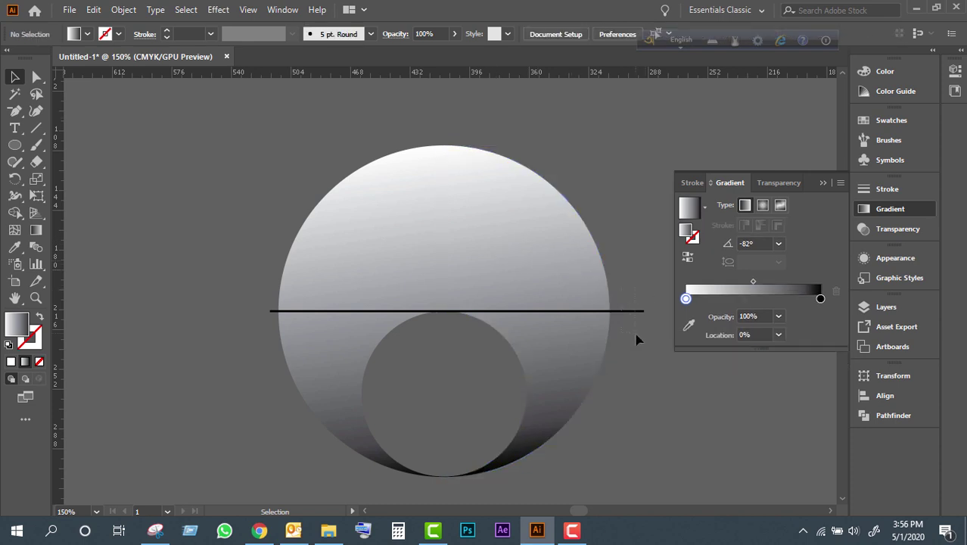
# Step: Divide the halves along the horizontal line with Divide Objects Below
pyautogui.click(641, 312)
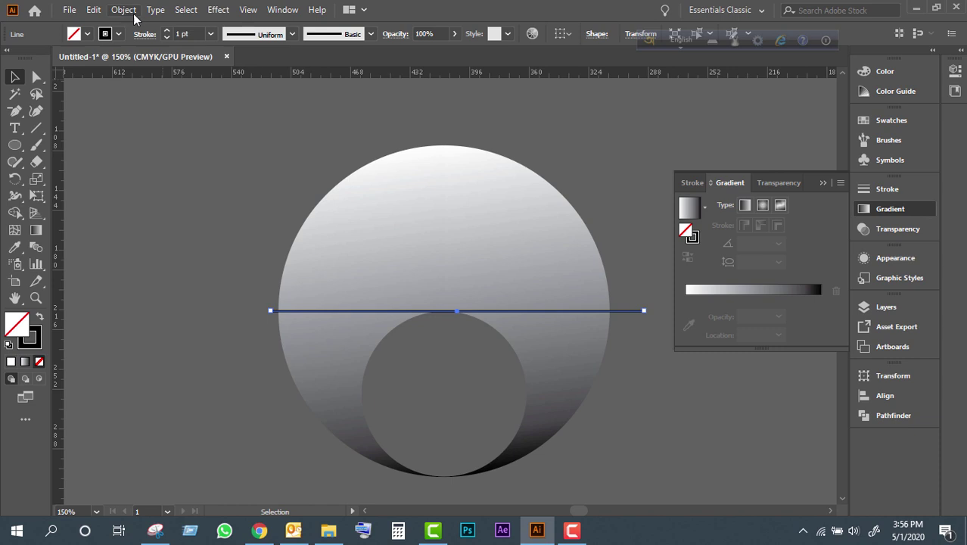
pyautogui.click(643, 283)
pyautogui.moveTo(653, 362); pyautogui.dragTo(654, 364)
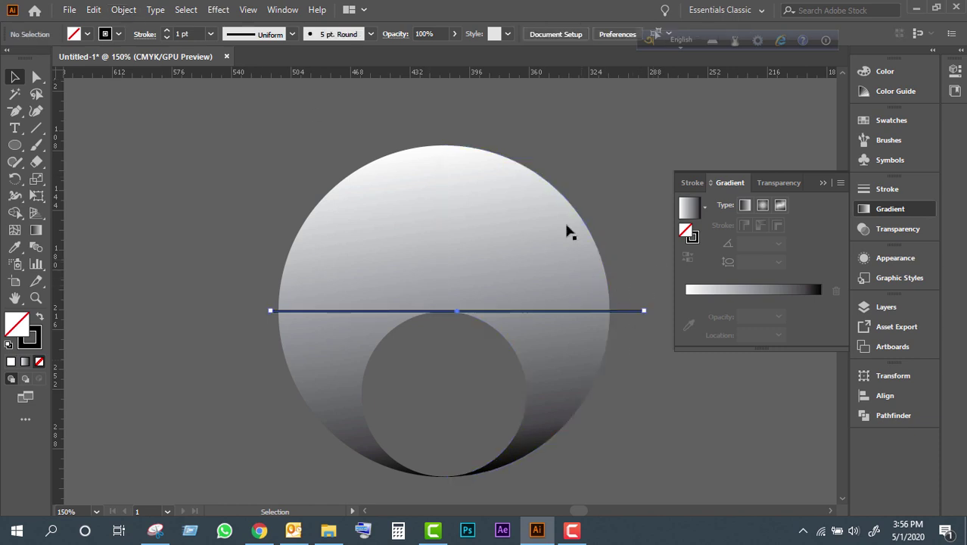
pyautogui.click(93, 10)
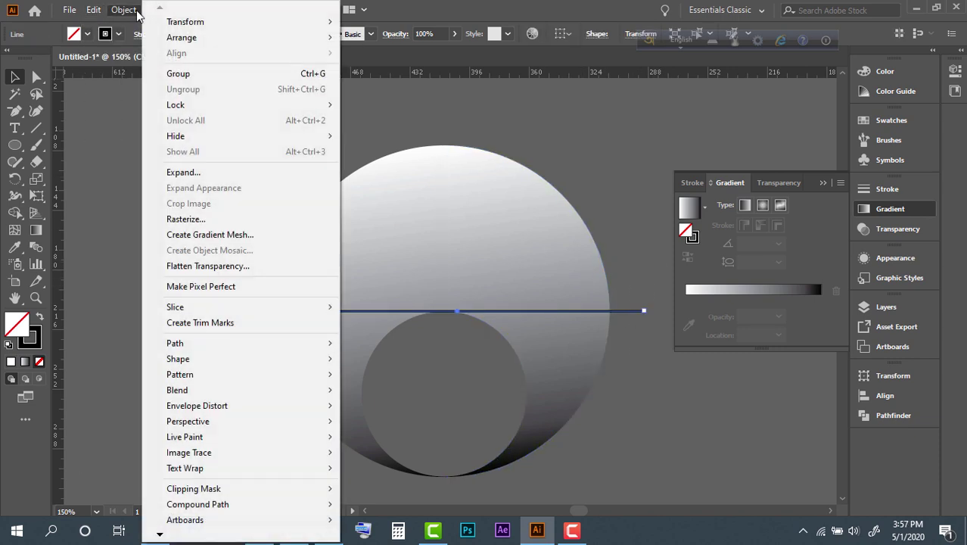
pyautogui.moveTo(124, 10)
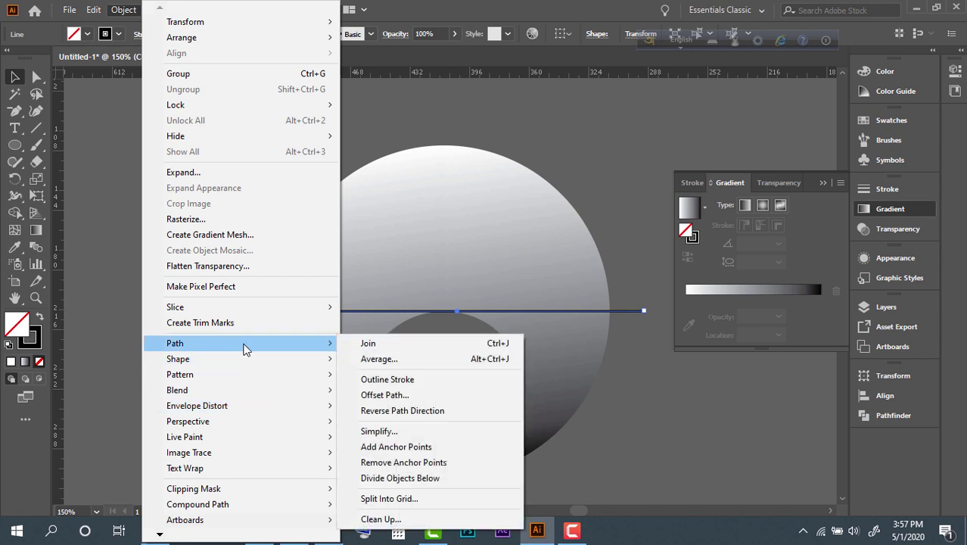
pyautogui.moveTo(175, 342)
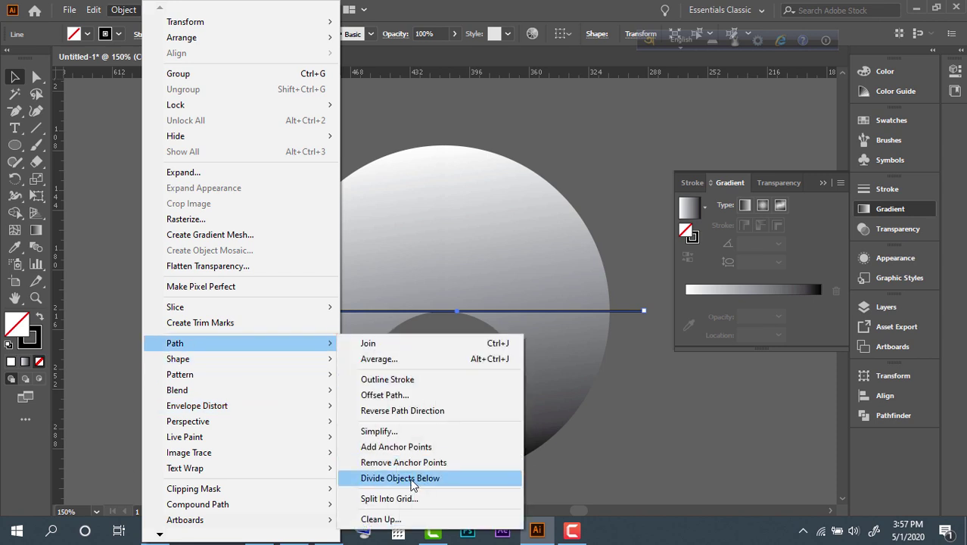
pyautogui.click(412, 479)
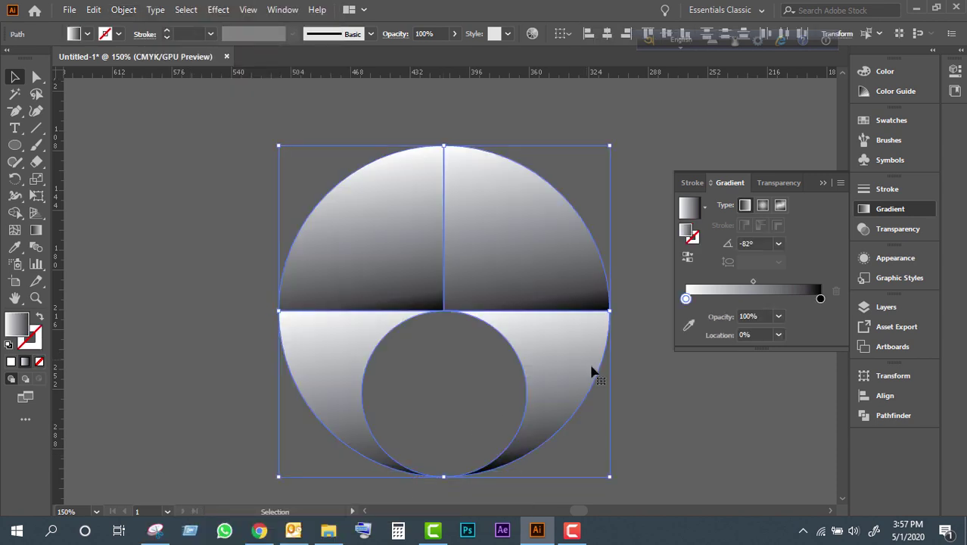
# Step: Select each of the four resulting pieces to confirm the split
pyautogui.click(645, 390)
pyautogui.click(566, 356)
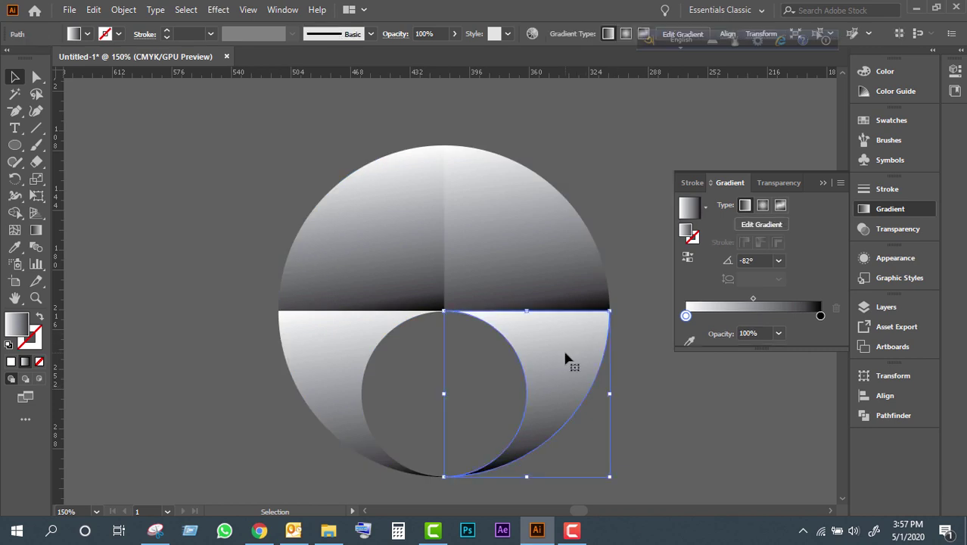
pyautogui.click(544, 268)
pyautogui.click(388, 270)
pyautogui.click(333, 361)
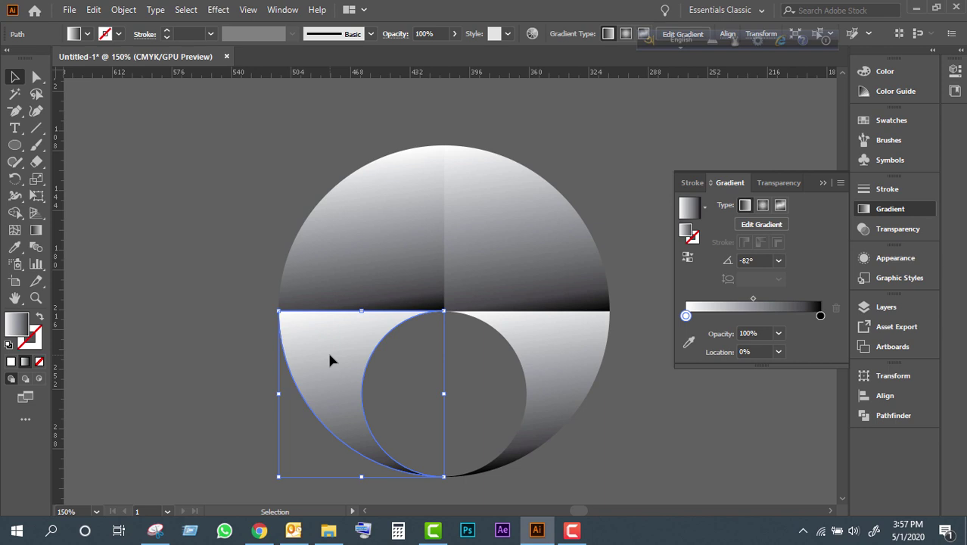
pyautogui.click(628, 386)
pyautogui.click(523, 288)
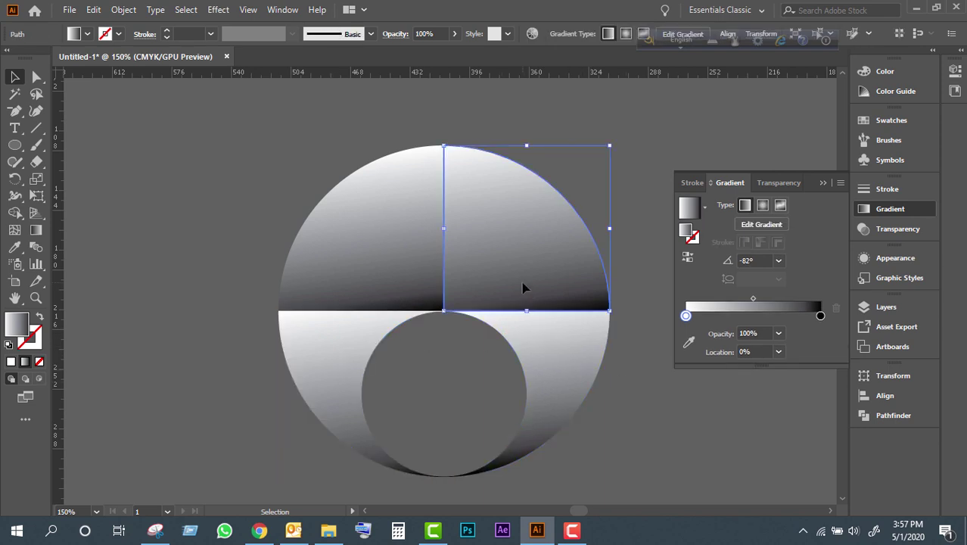
# Step: Delete the upper-right, upper-left and lower-right pieces, keeping the left curved piece
pyautogui.press('Delete')
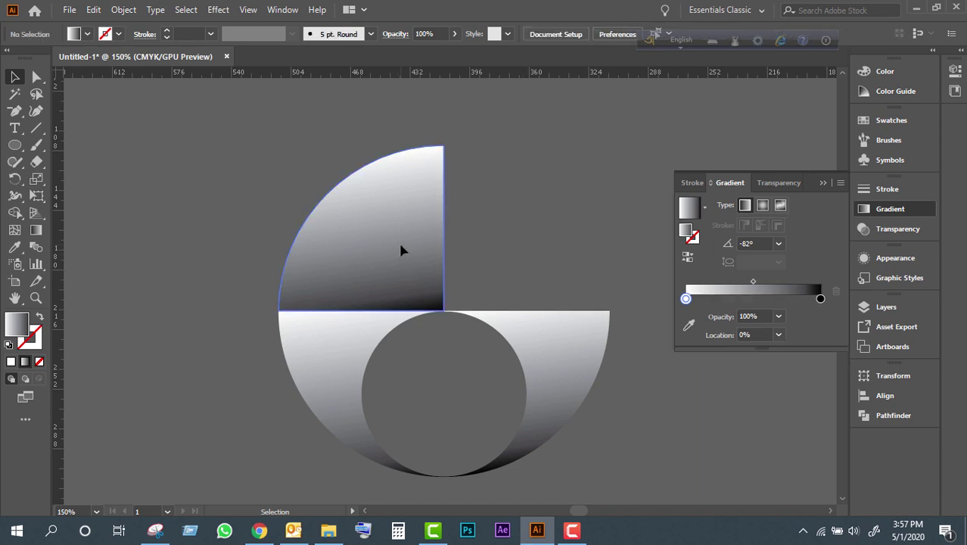
pyautogui.click(398, 240)
pyautogui.press('Delete')
pyautogui.click(562, 344)
pyautogui.press('Delete')
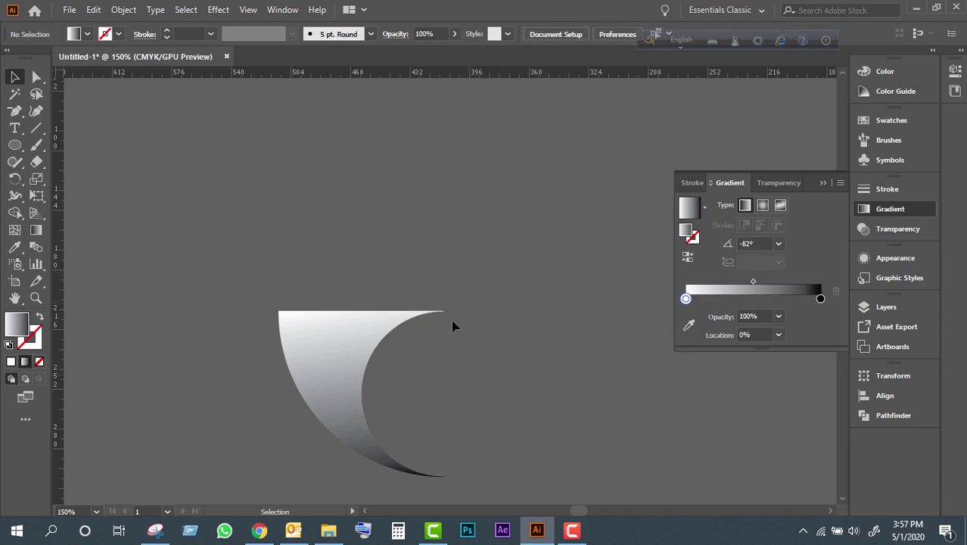
pyautogui.click(337, 333)
pyautogui.click(485, 359)
pyautogui.click(486, 360)
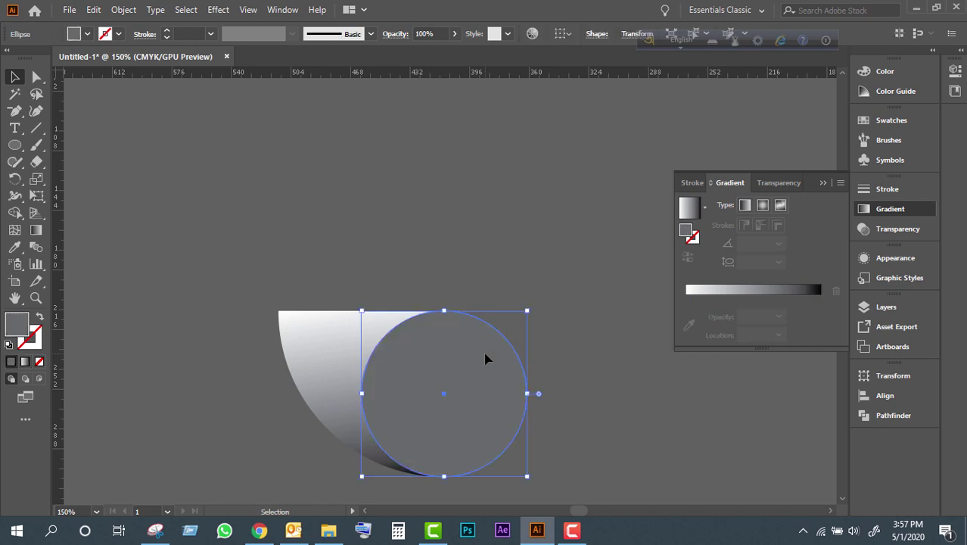
# Step: Zoom in to 200% and select the grey circle on its own
pyautogui.scroll(-2, 497, 291)
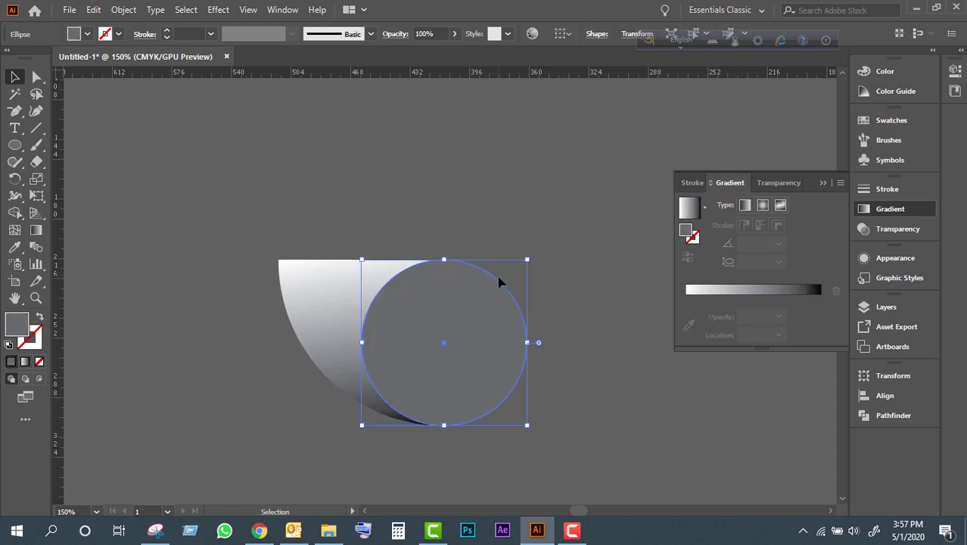
pyautogui.scroll(-1, 501, 277)
pyautogui.hotkey('ctrl', '=')
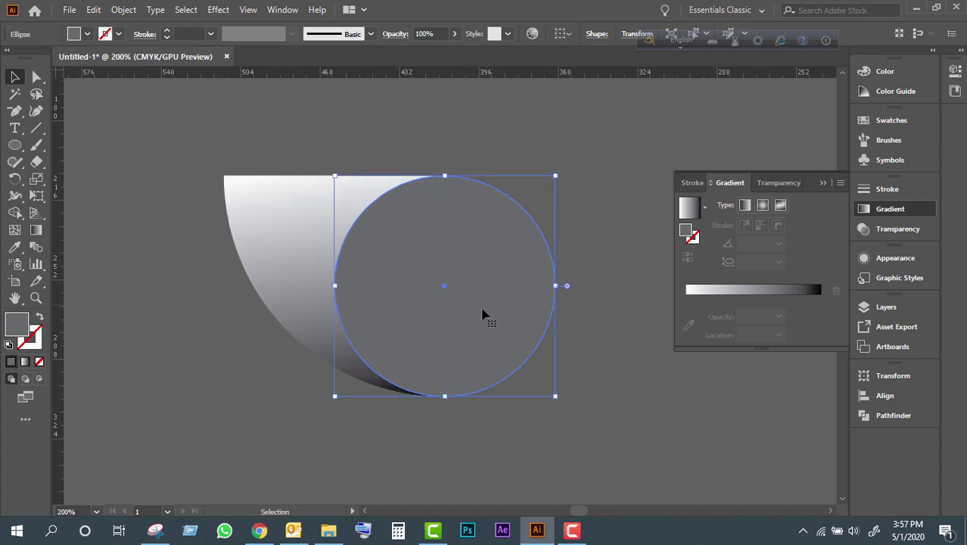
pyautogui.click(605, 242)
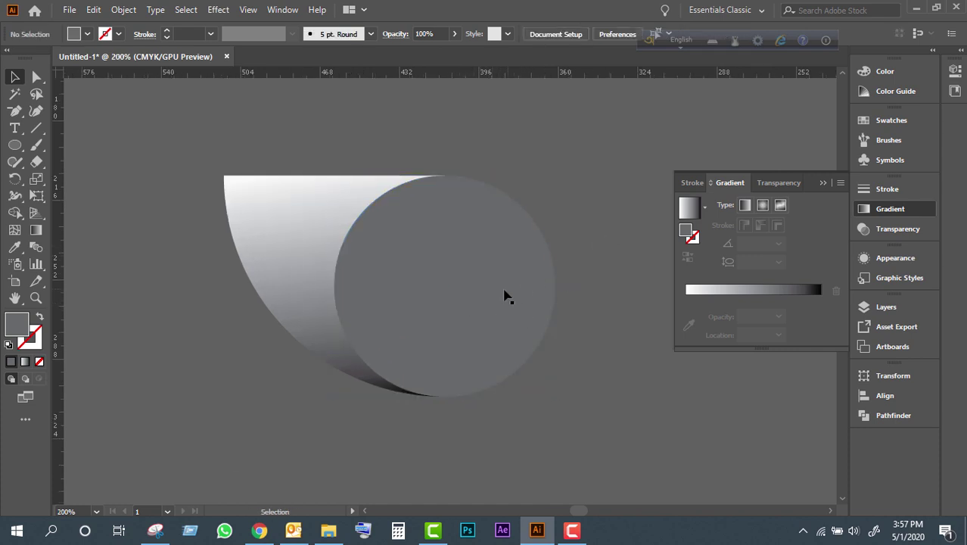
pyautogui.click(506, 295)
pyautogui.keyDown('shift'); pyautogui.click(242, 212); pyautogui.keyUp('shift')
pyautogui.click(184, 194)
pyautogui.click(432, 265)
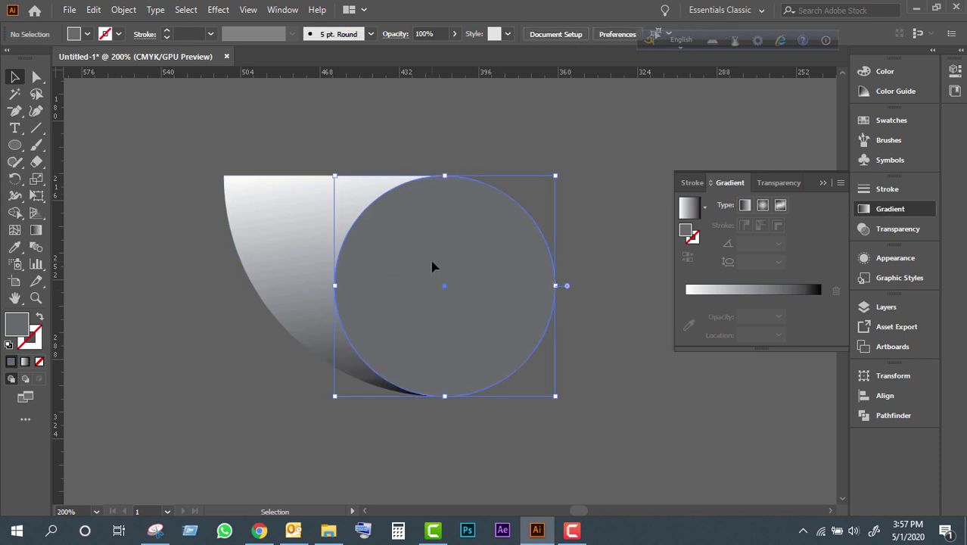
# Step: Direct-select an anchor point on the curved gradient piece
pyautogui.click(38, 77)
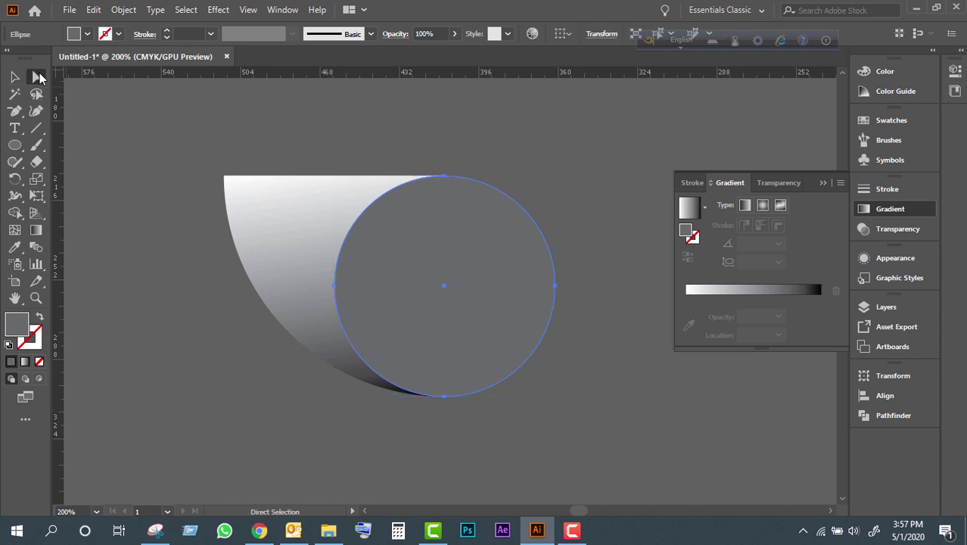
pyautogui.click(295, 154)
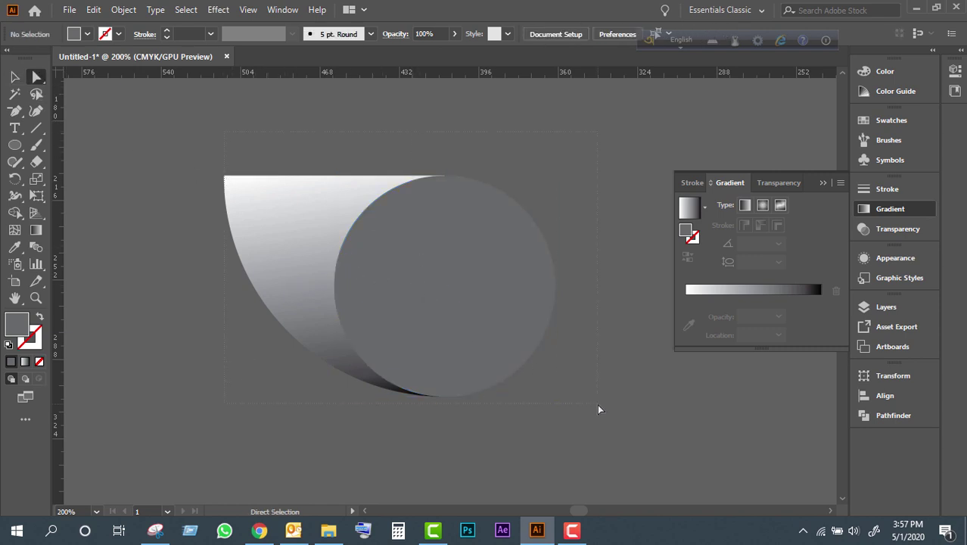
pyautogui.hotkey('ctrl', 'a')
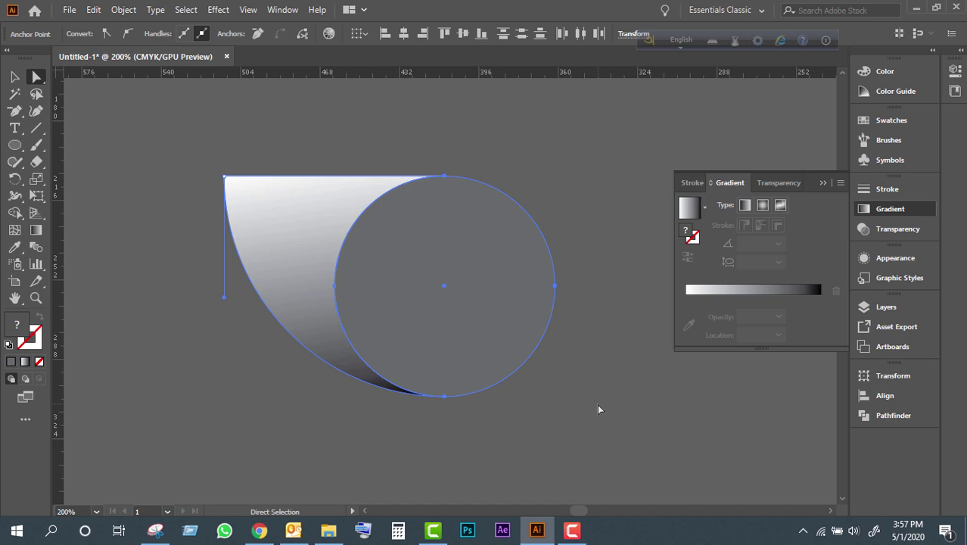
pyautogui.click(315, 144)
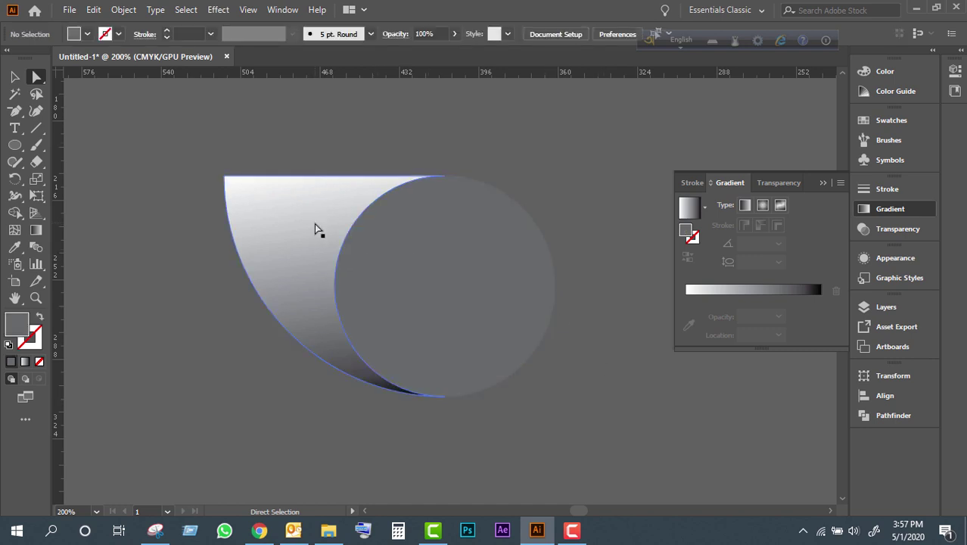
pyautogui.click(315, 226)
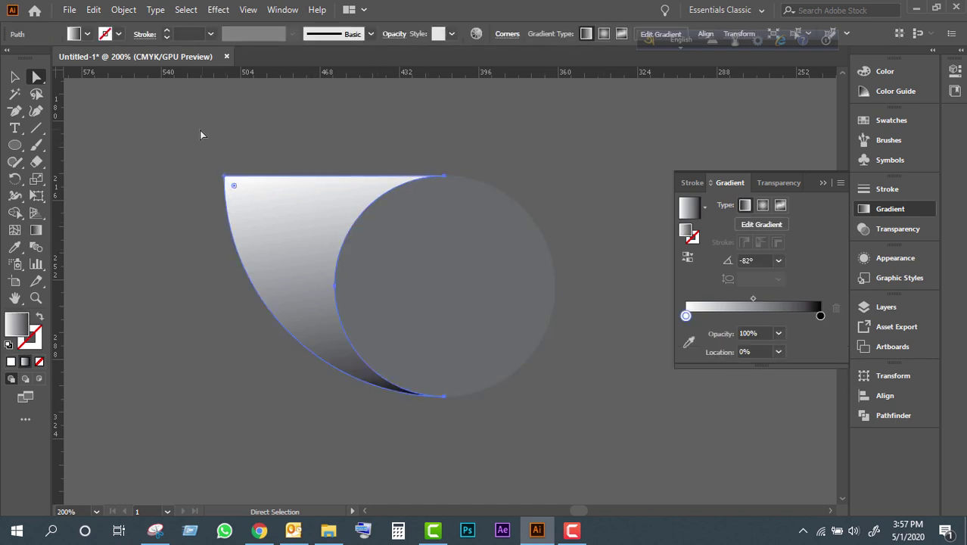
pyautogui.moveTo(200, 135); pyautogui.dragTo(299, 329)
pyautogui.moveTo(316, 371); pyautogui.dragTo(322, 391)
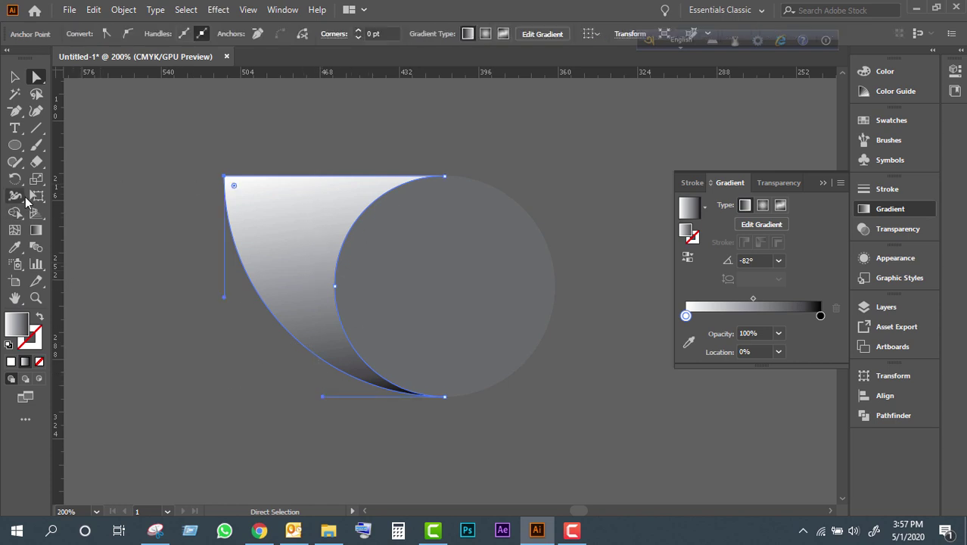
pyautogui.click(14, 114)
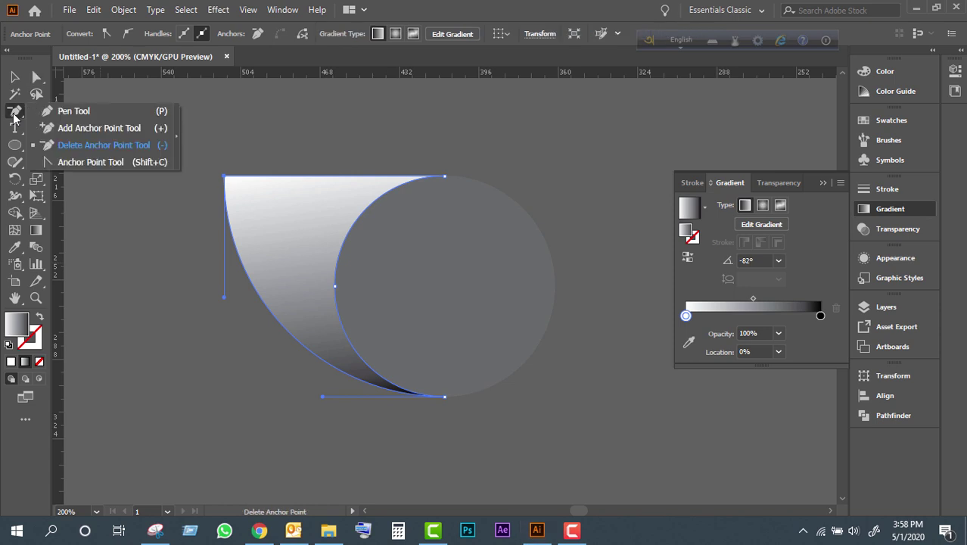
# Step: Remove the piece's top-right anchor and round its inner curve into a pointed petal
pyautogui.click(110, 145)
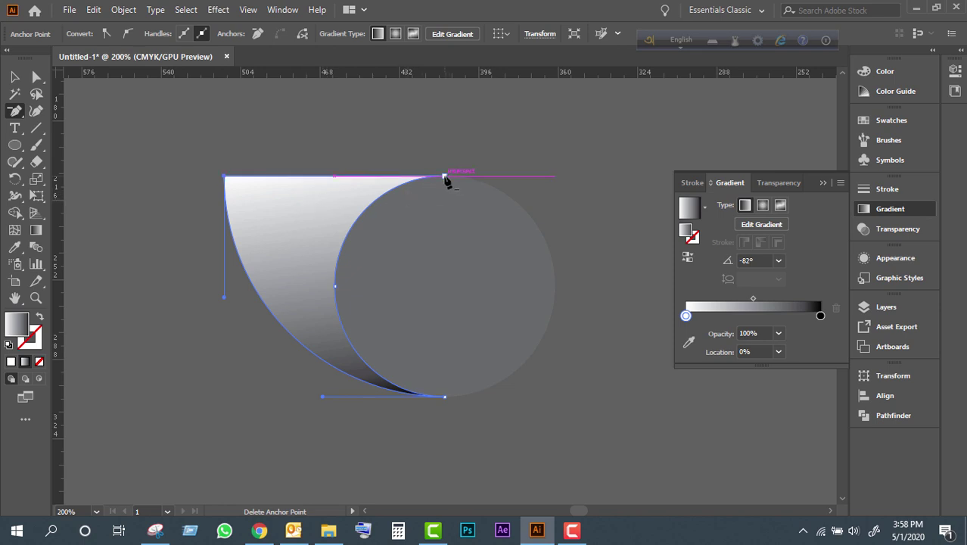
pyautogui.click(444, 178)
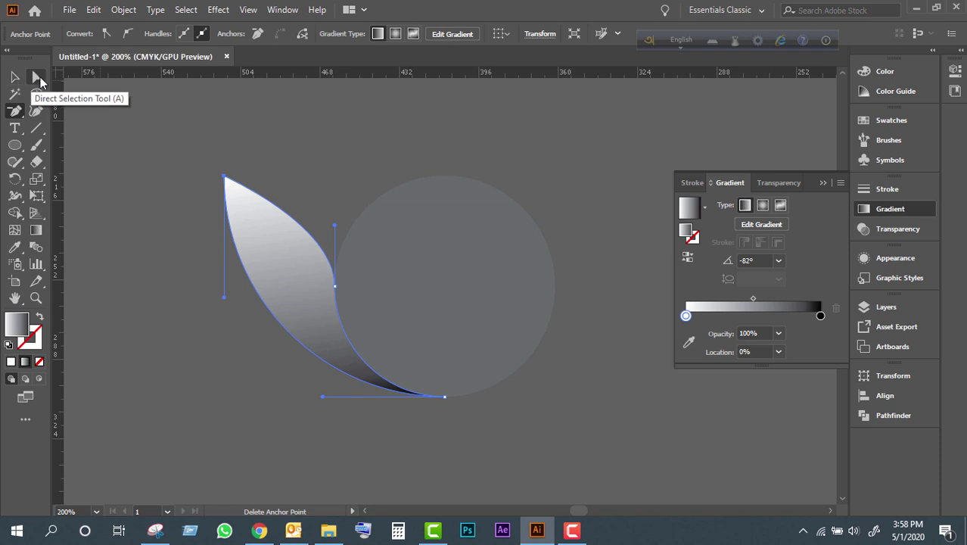
pyautogui.click(38, 76)
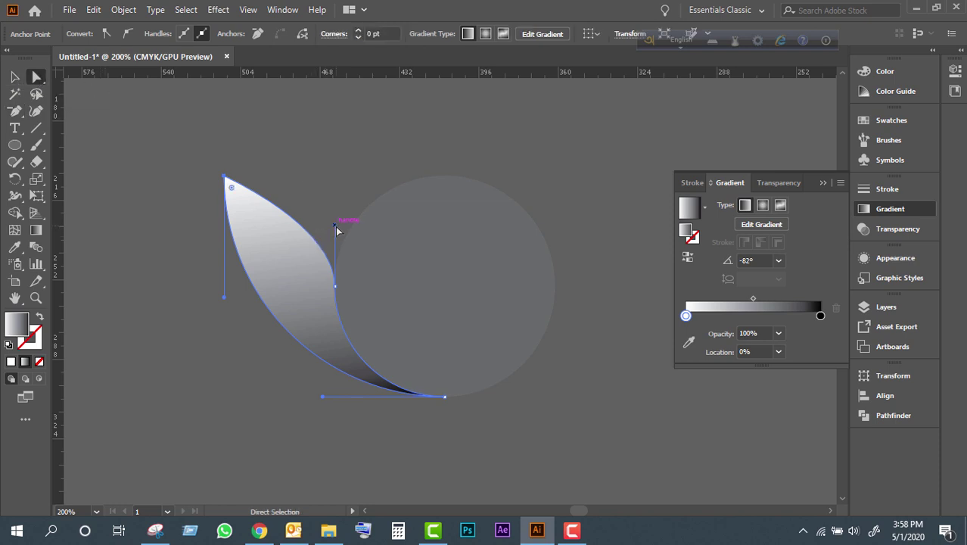
pyautogui.moveTo(335, 225); pyautogui.dragTo(336, 189)
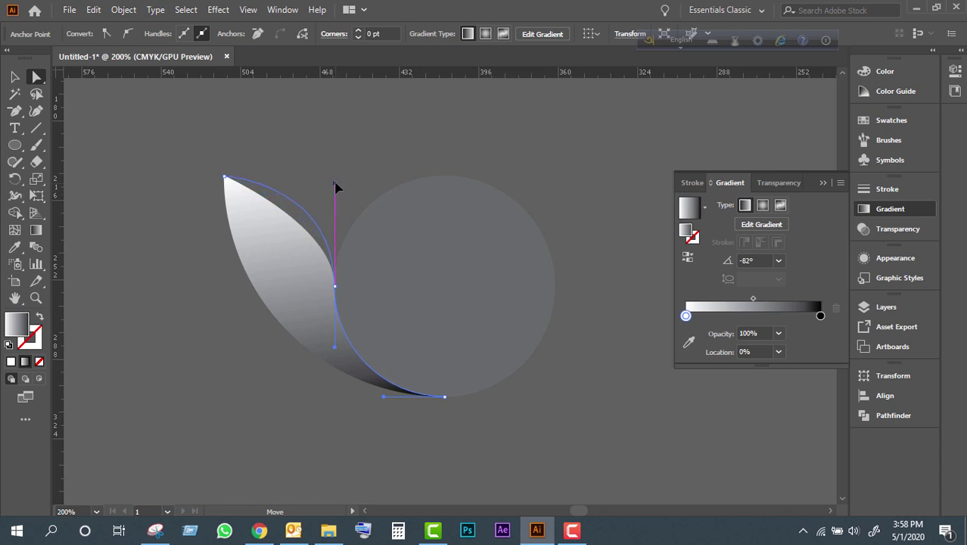
pyautogui.moveTo(337, 188); pyautogui.dragTo(337, 187)
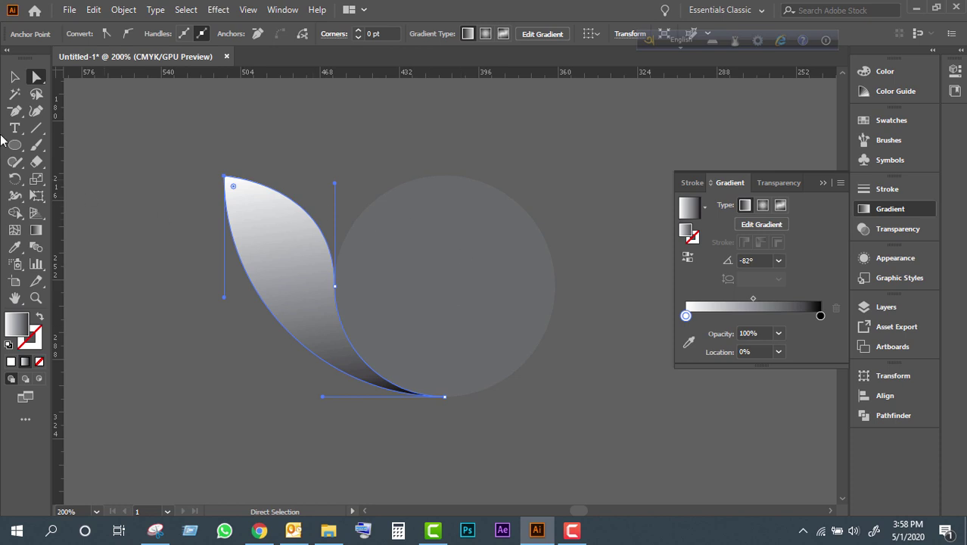
pyautogui.click(17, 78)
pyautogui.click(378, 123)
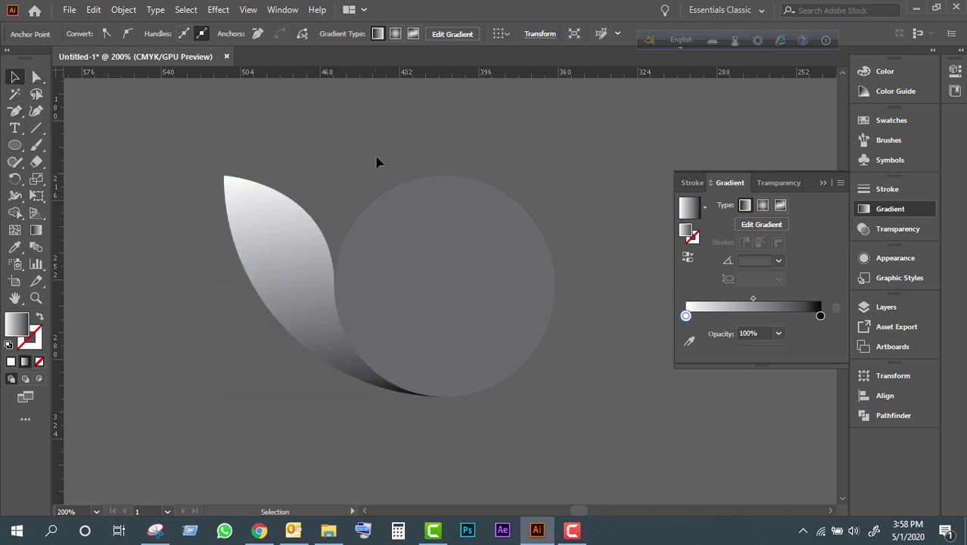
# Step: Rotate a copy of the gradient leaf about 20° around the grey circle's centre
pyautogui.click(16, 182)
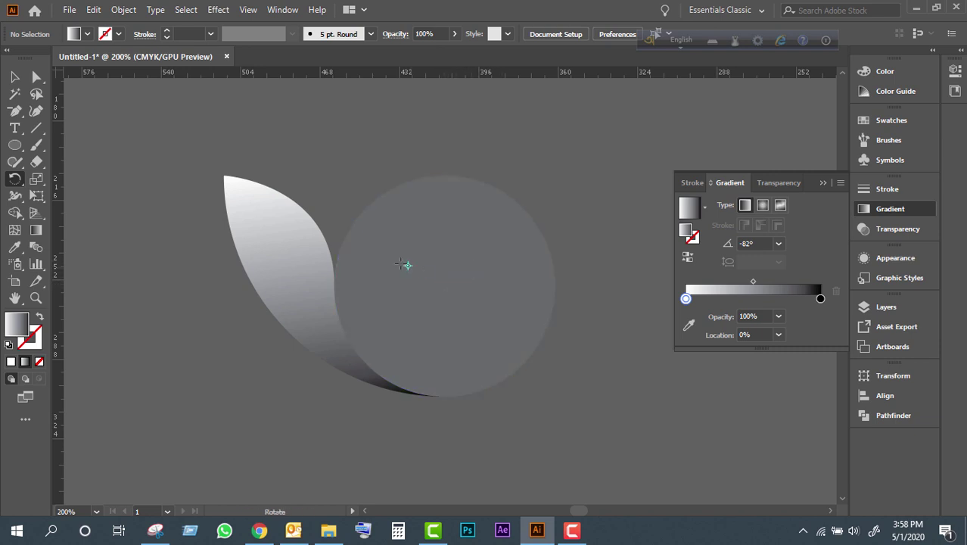
pyautogui.click(377, 254)
pyautogui.moveTo(377, 256); pyautogui.dragTo(444, 284)
pyautogui.click(37, 76)
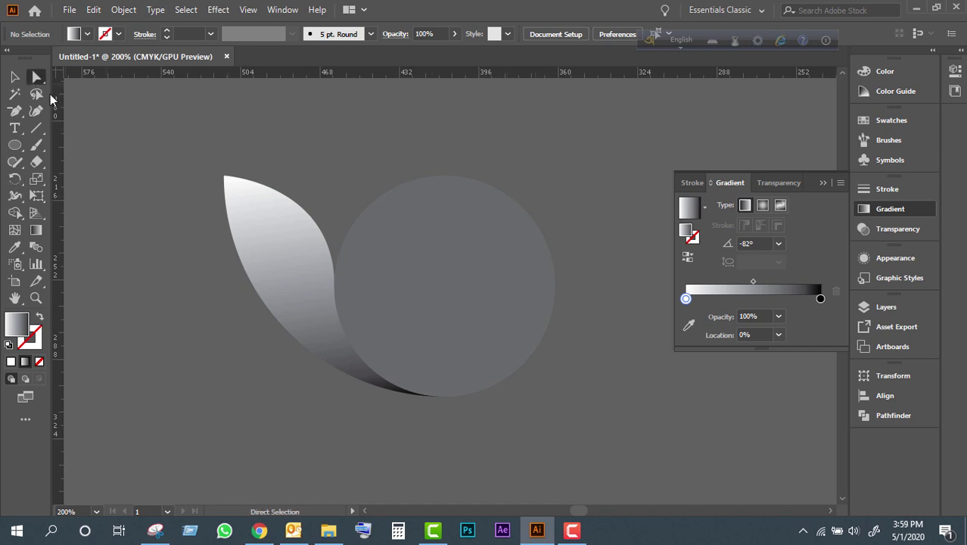
pyautogui.click(303, 252)
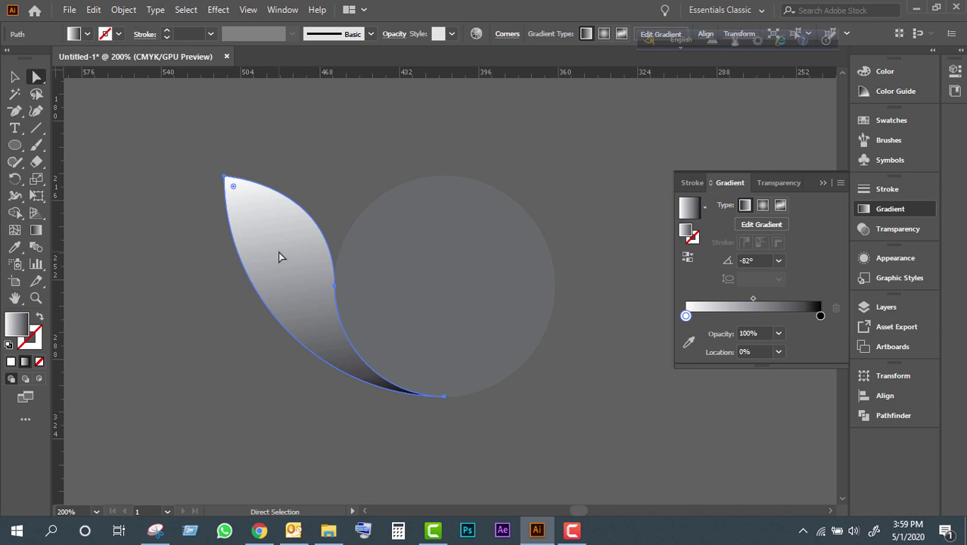
pyautogui.click(14, 178)
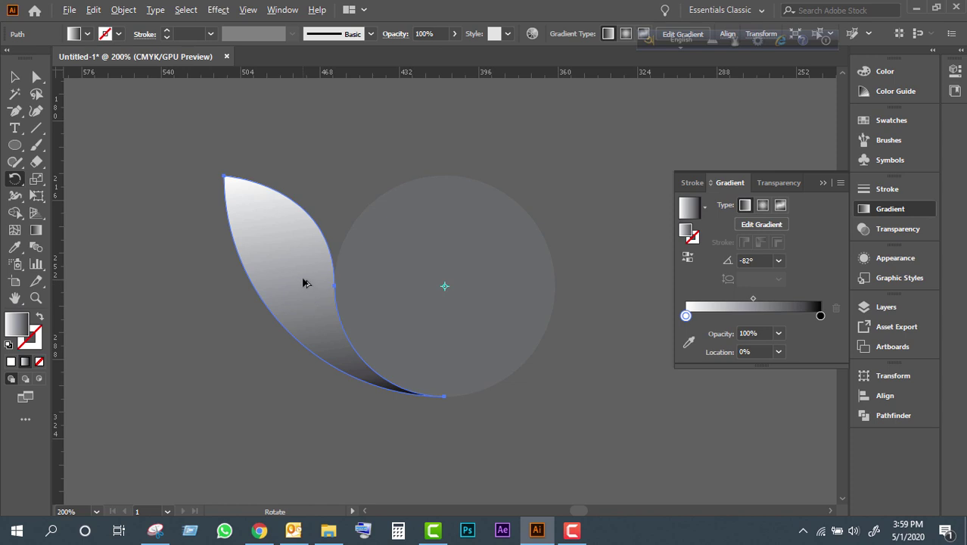
pyautogui.moveTo(306, 276); pyautogui.dragTo(317, 239)
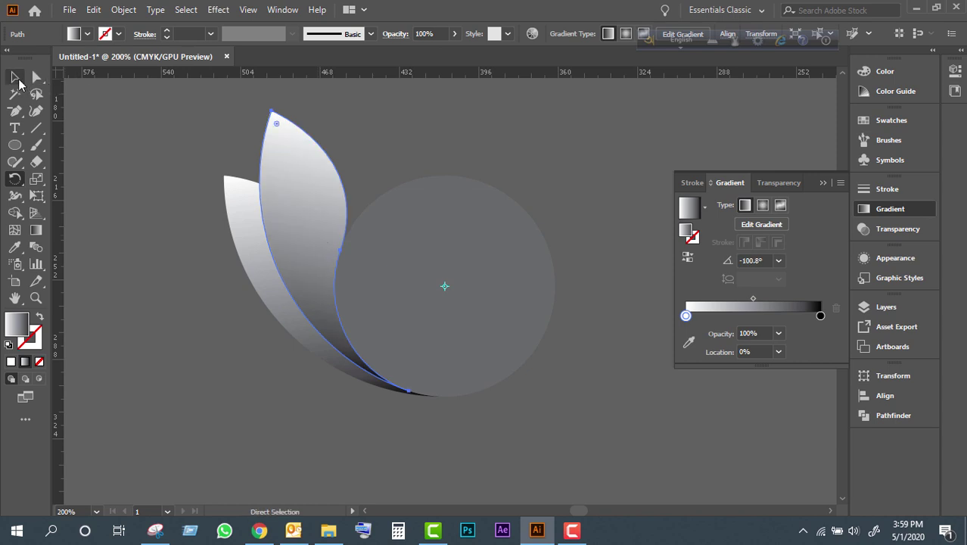
pyautogui.click(17, 79)
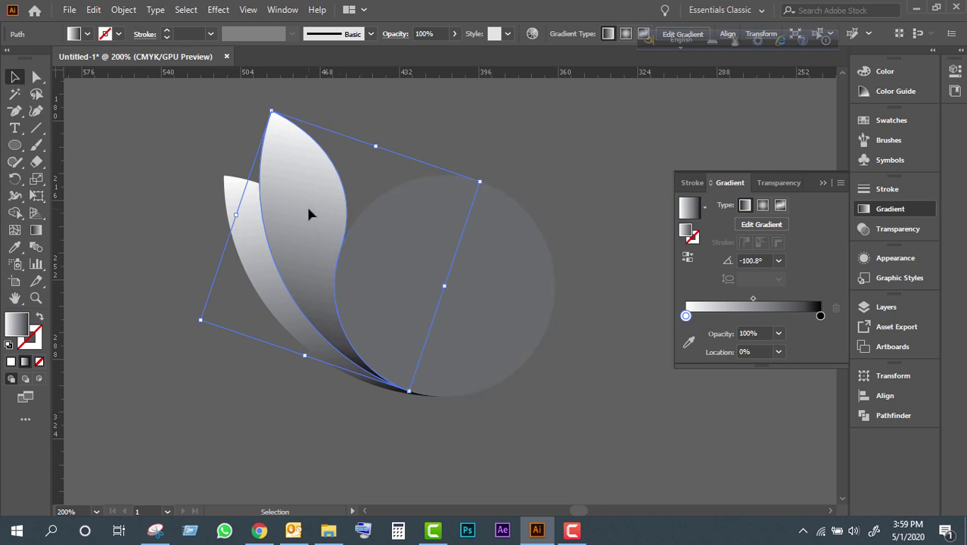
# Step: Repeat the rotate-and-copy three more times with Ctrl+D to complete the petal fan
pyautogui.press('a')
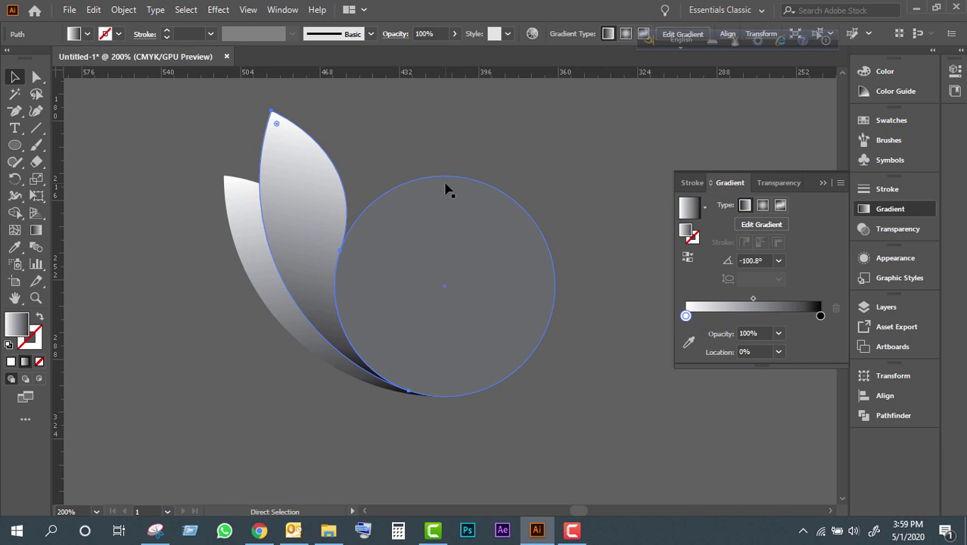
pyautogui.hotkey('ctrl', 'd')
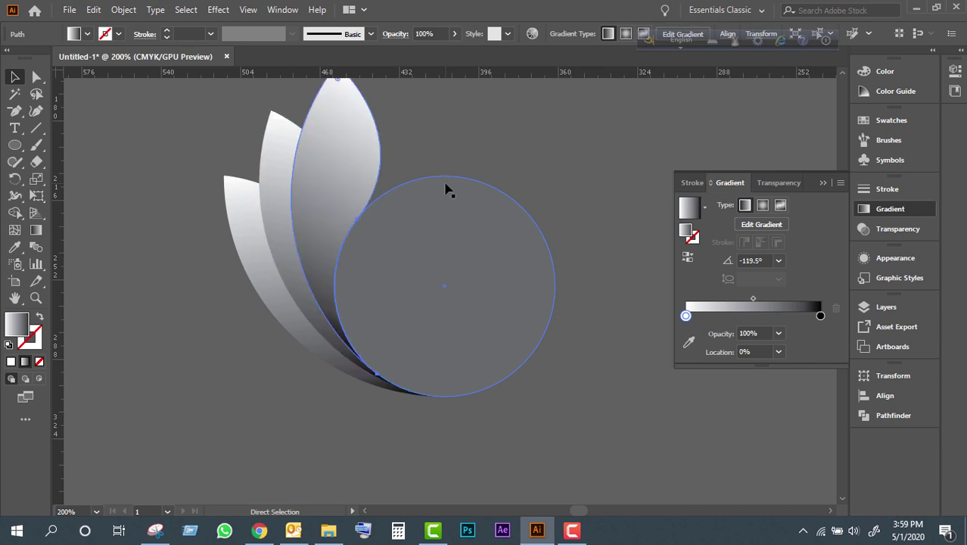
pyautogui.hotkey('ctrl', 'd')
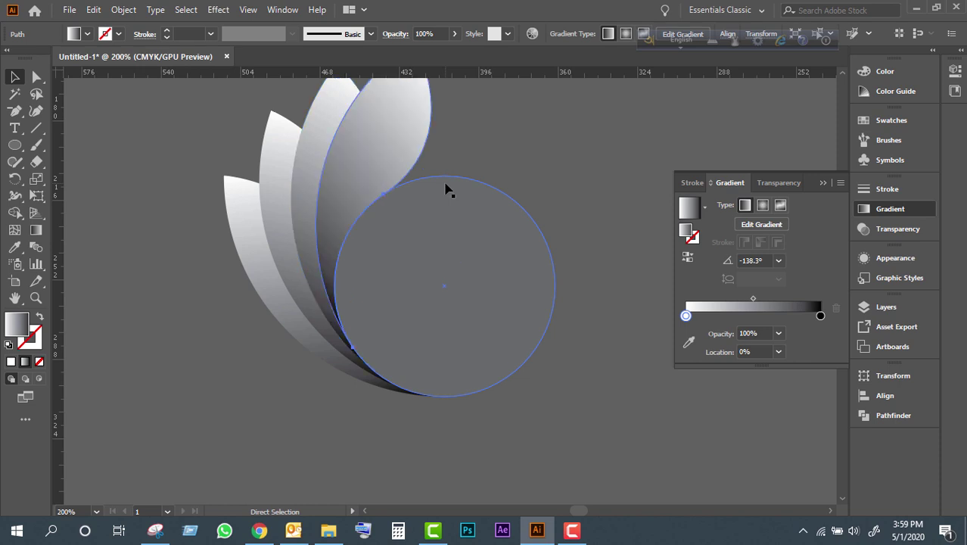
pyautogui.hotkey('ctrl', 'd')
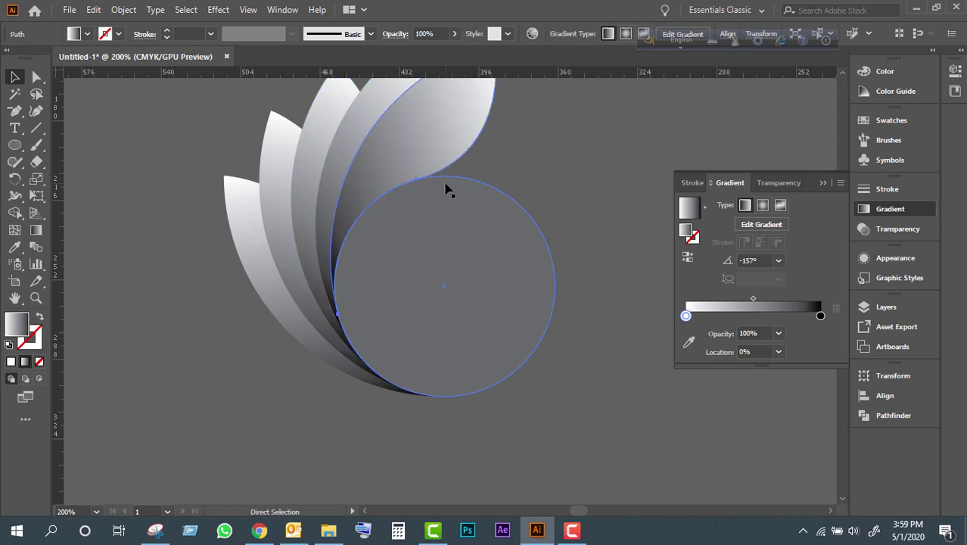
pyautogui.press('v')
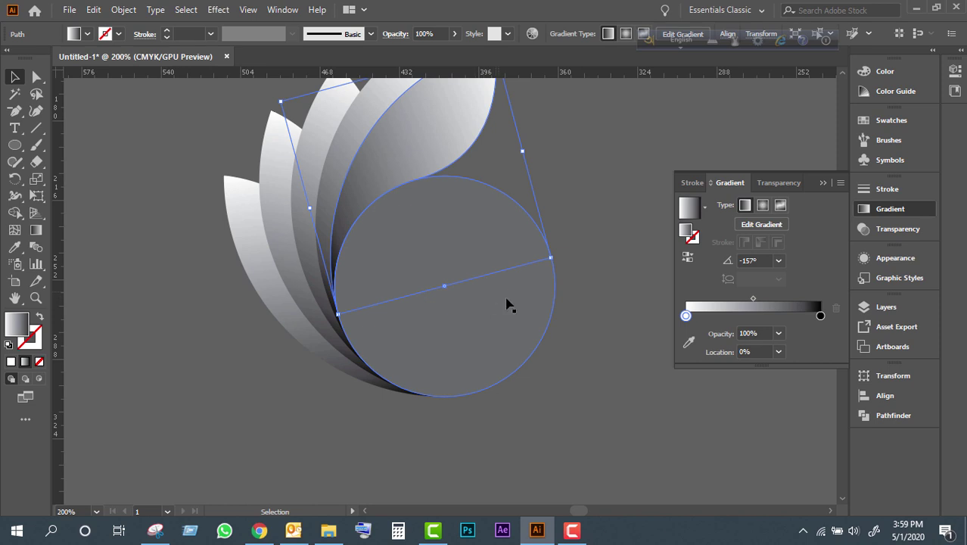
pyautogui.scroll(2, 539, 348)
pyautogui.scroll(3, 541, 349)
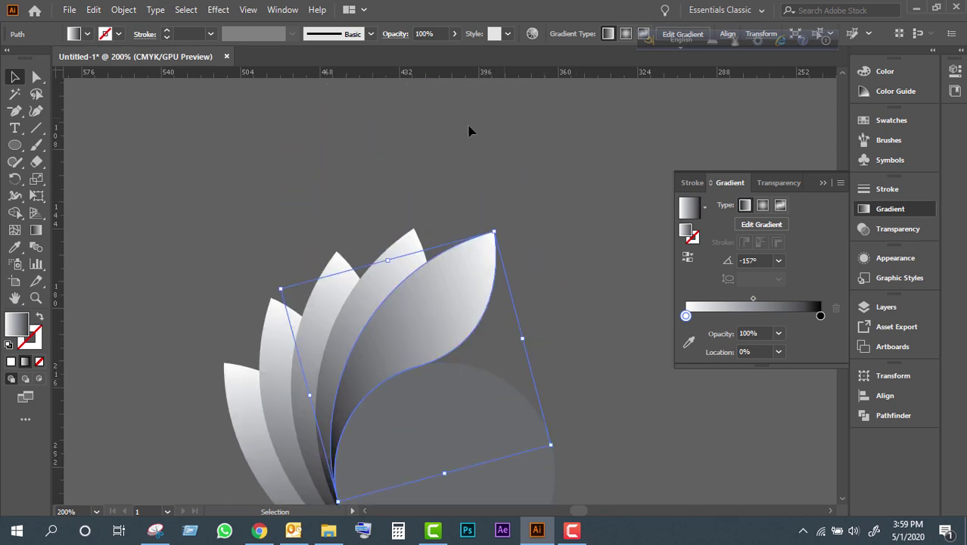
pyautogui.scroll(-3, 491, 144)
pyautogui.click(612, 202)
# Step: Delete the grey guide circle and divide all the overlapping leaves with Pathfinder Divide
pyautogui.click(496, 358)
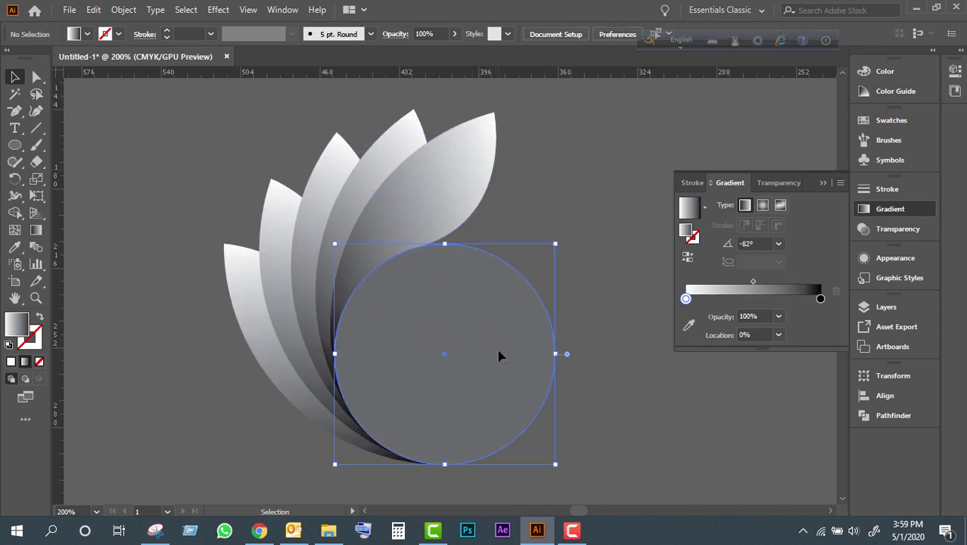
pyautogui.press('Delete')
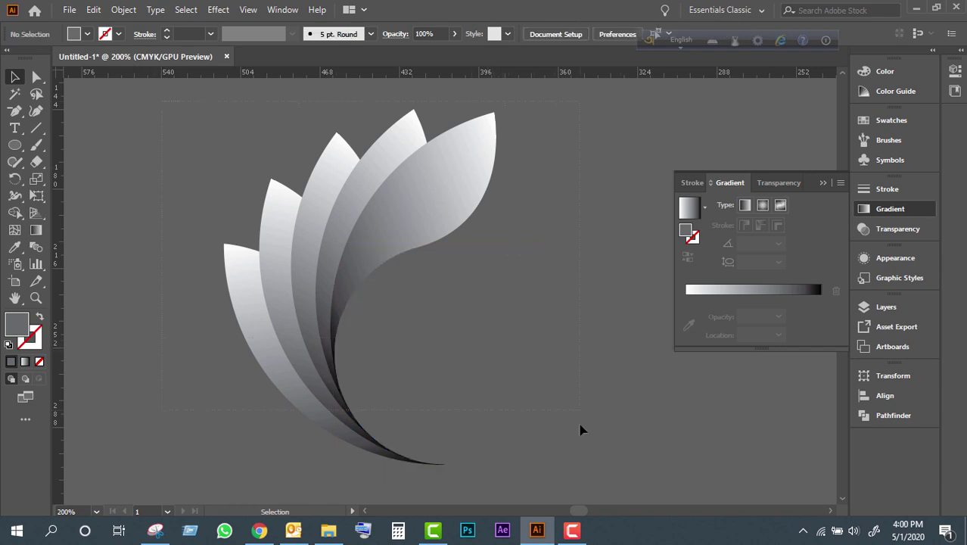
pyautogui.hotkey('ctrl', 'a')
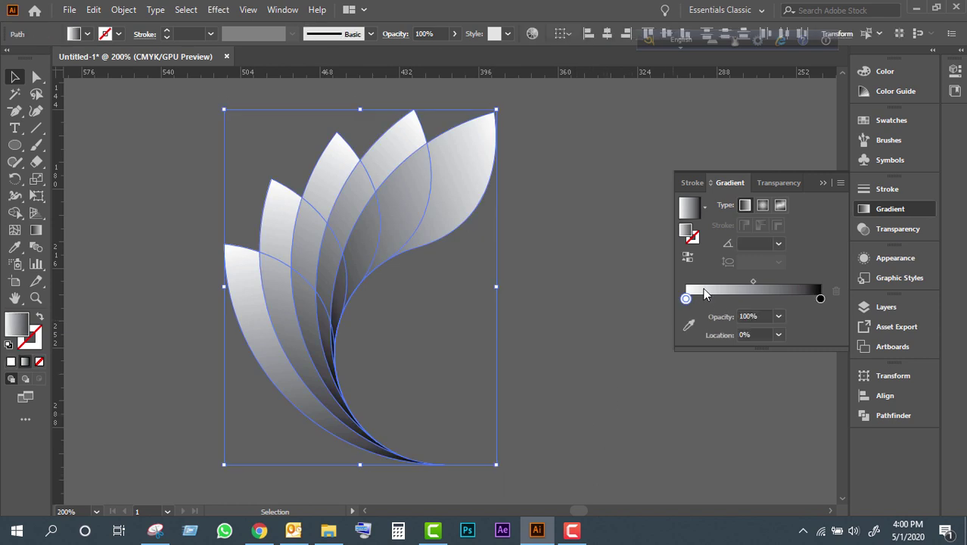
pyautogui.click(893, 416)
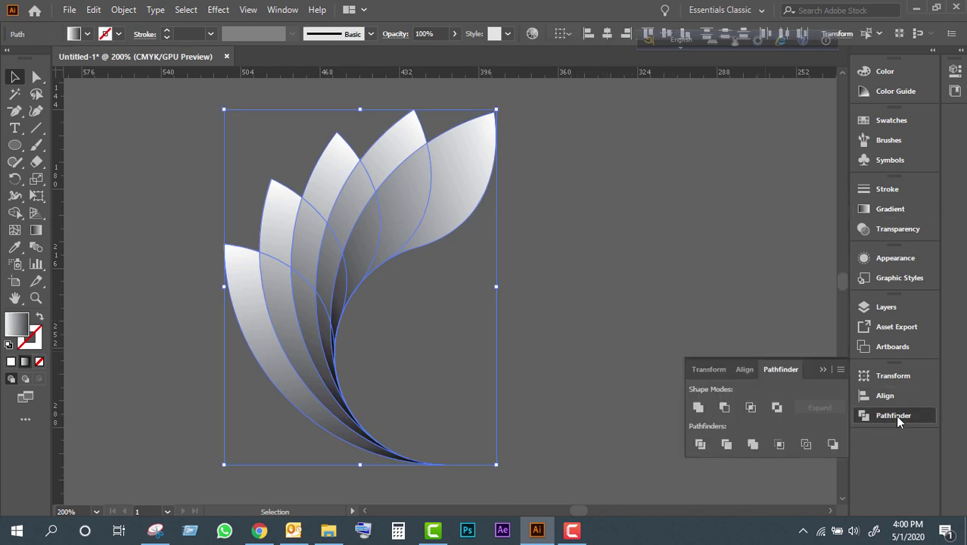
pyautogui.click(699, 445)
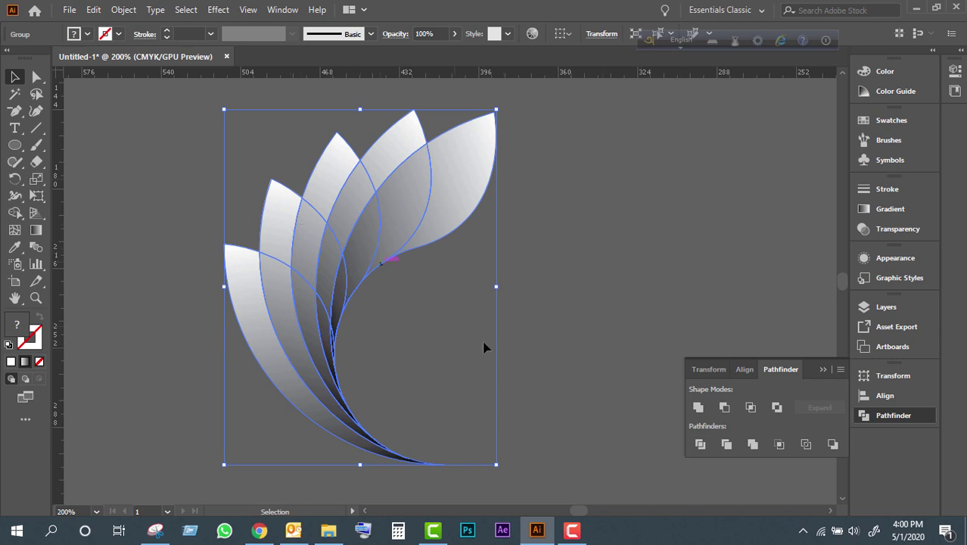
# Step: Ungroup the divided pieces and delete the outermost top leaf piece
pyautogui.click(557, 298)
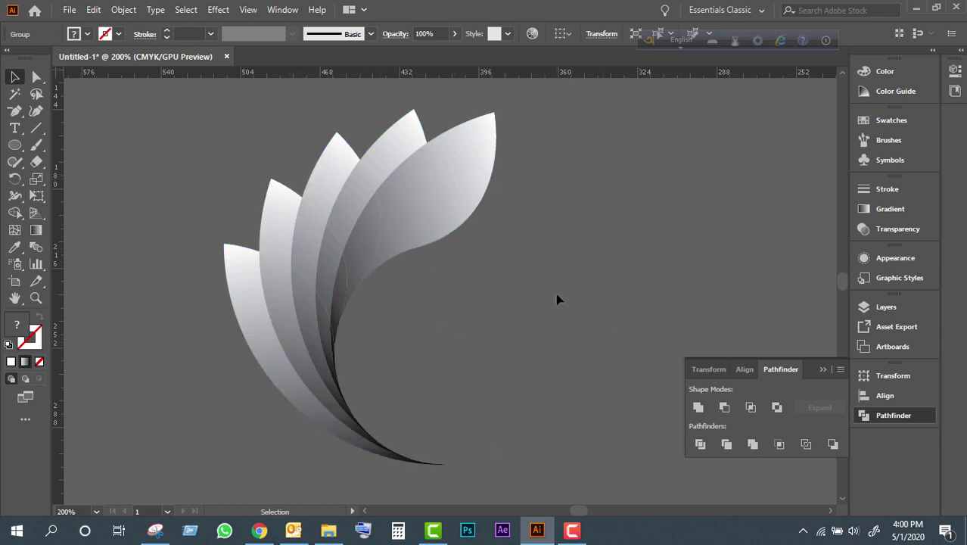
pyautogui.click(479, 165)
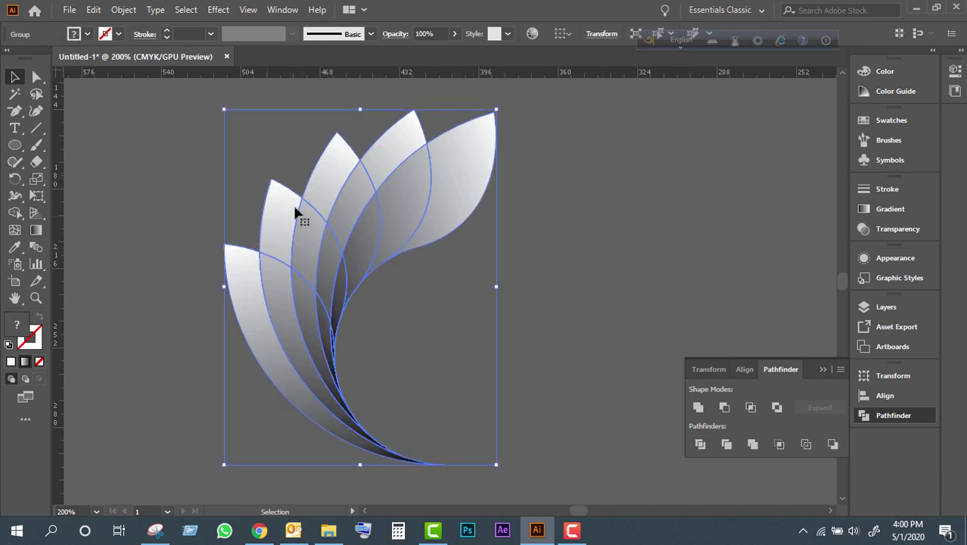
pyautogui.click(624, 255)
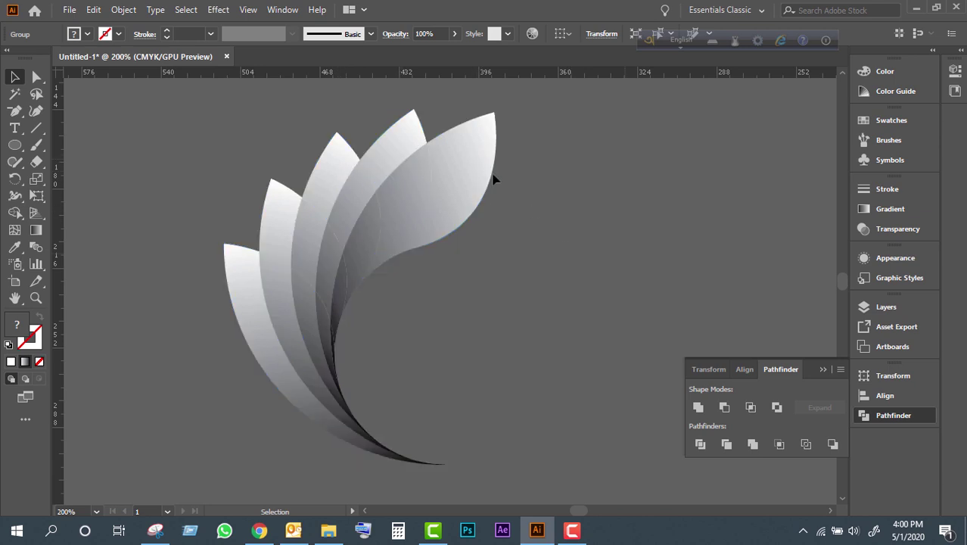
pyautogui.click(453, 162)
pyautogui.rightClick(416, 189)
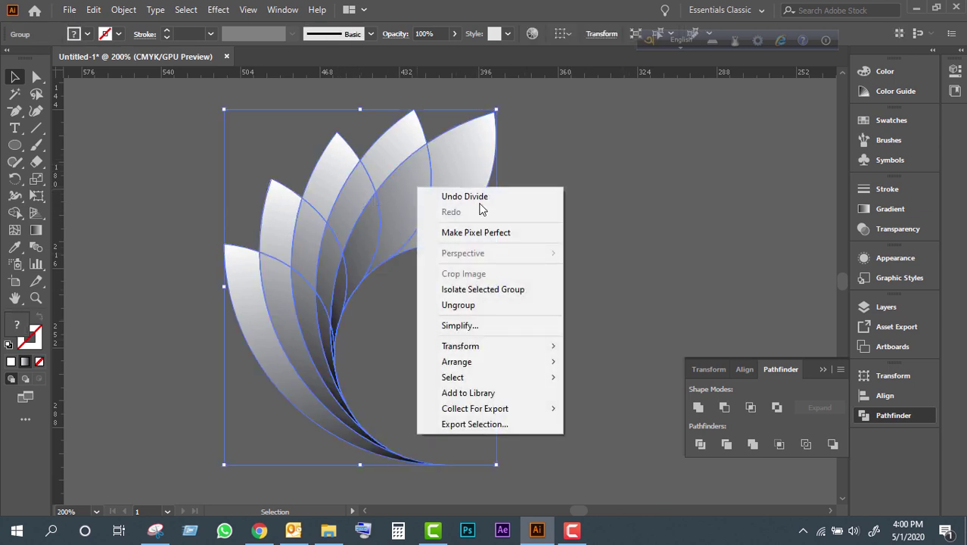
pyautogui.click(472, 306)
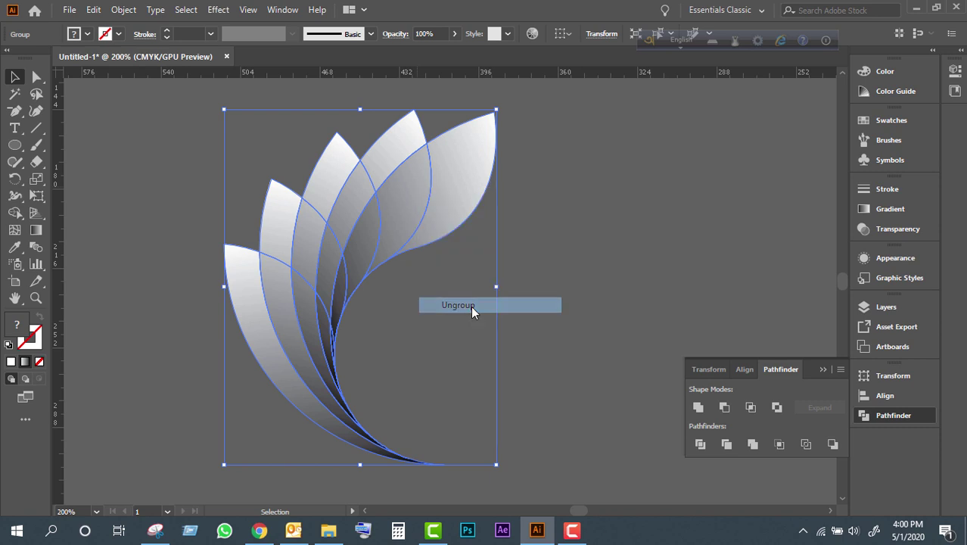
pyautogui.click(568, 276)
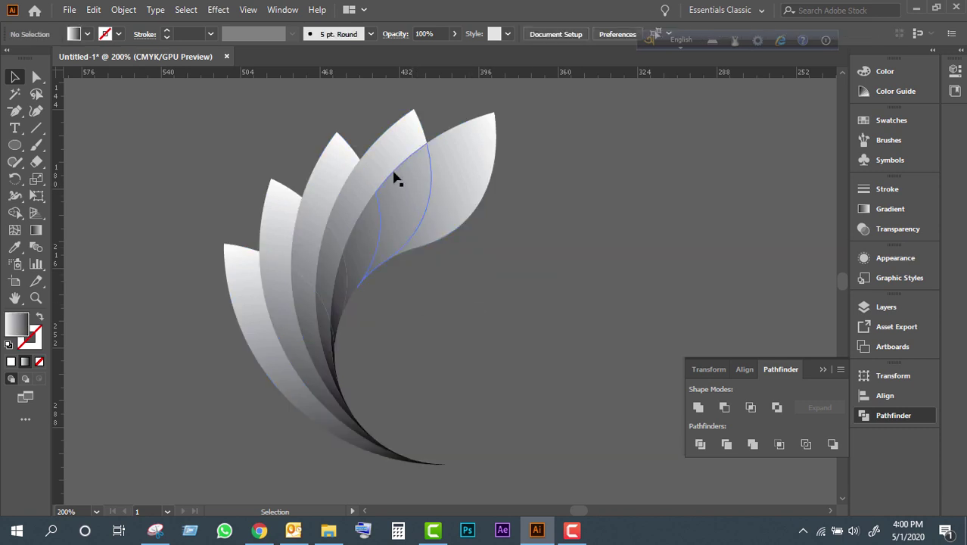
pyautogui.click(467, 167)
pyautogui.press('Delete')
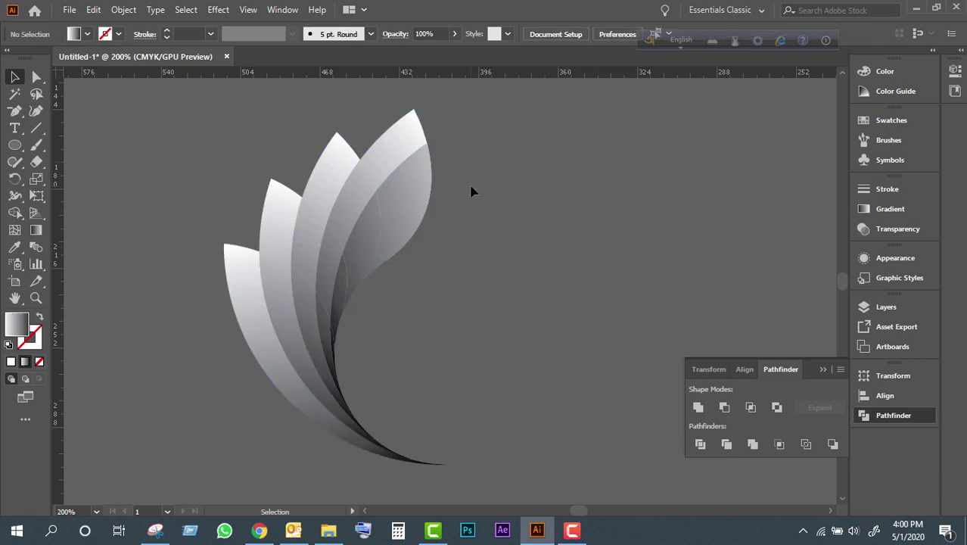
# Step: Move the whole petal fan beside the coloured reference design and swatches
pyautogui.scroll(2, 451, 306)
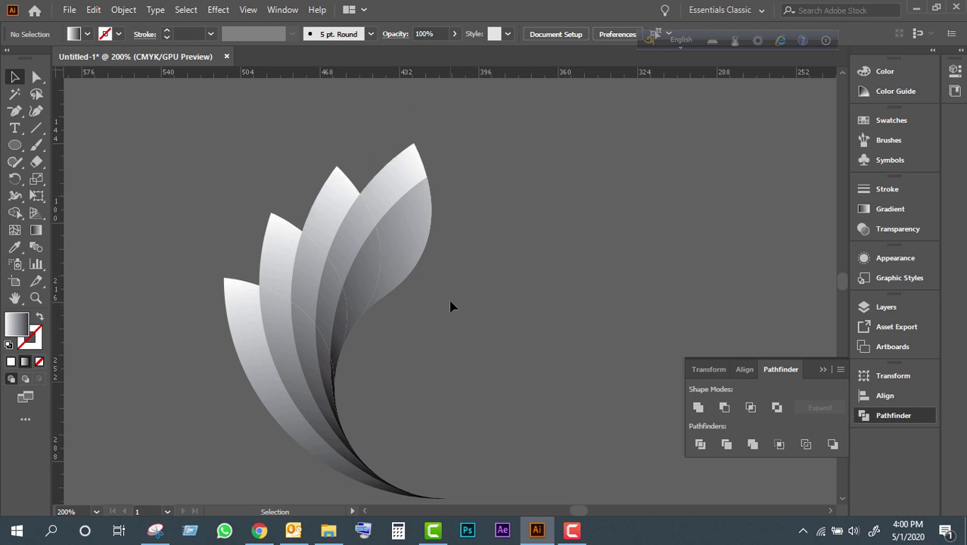
pyautogui.scroll(1, 450, 307)
pyautogui.scroll(1, 450, 306)
pyautogui.scroll(1, 450, 307)
pyautogui.scroll(-5, 452, 305)
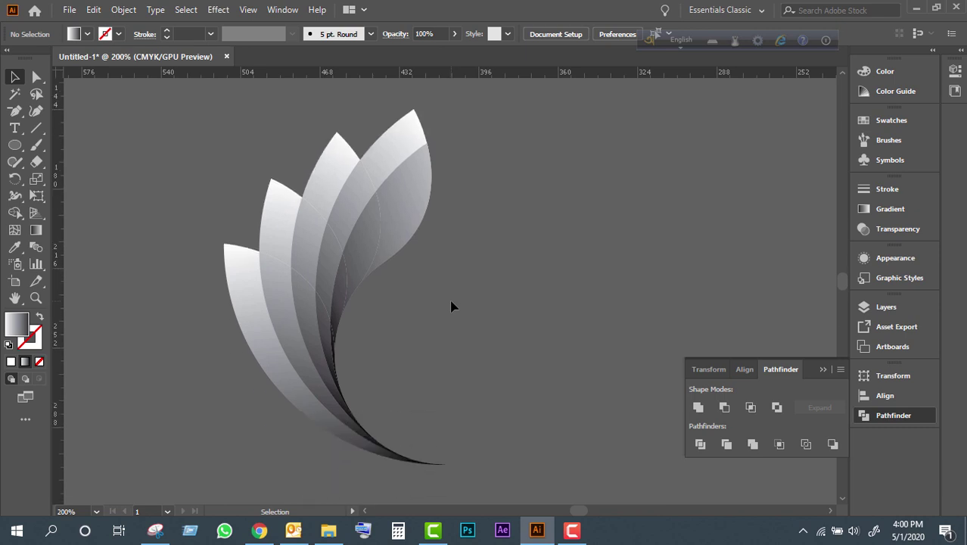
pyautogui.hscroll(-5, 454, 304)
pyautogui.hotkey('ctrl', '-')
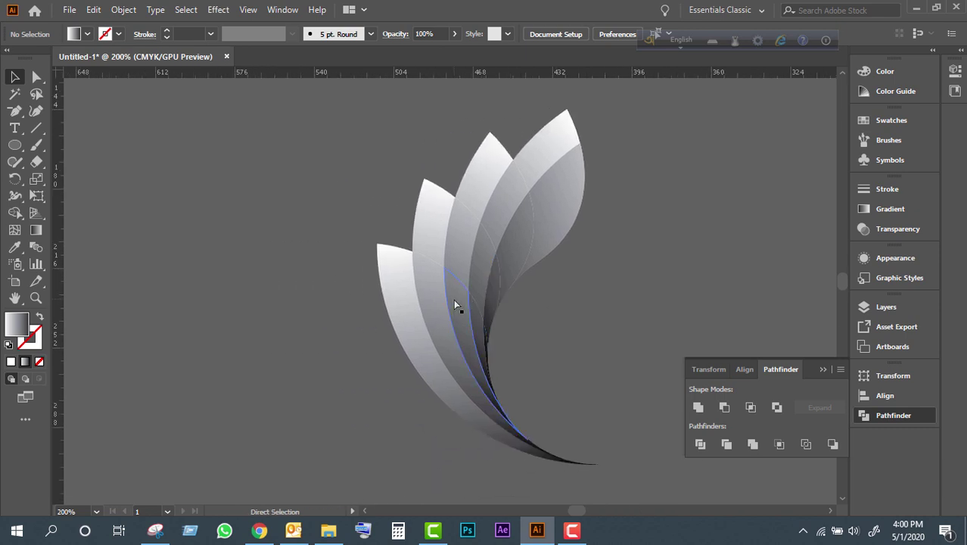
pyautogui.hotkey('ctrl', '-')
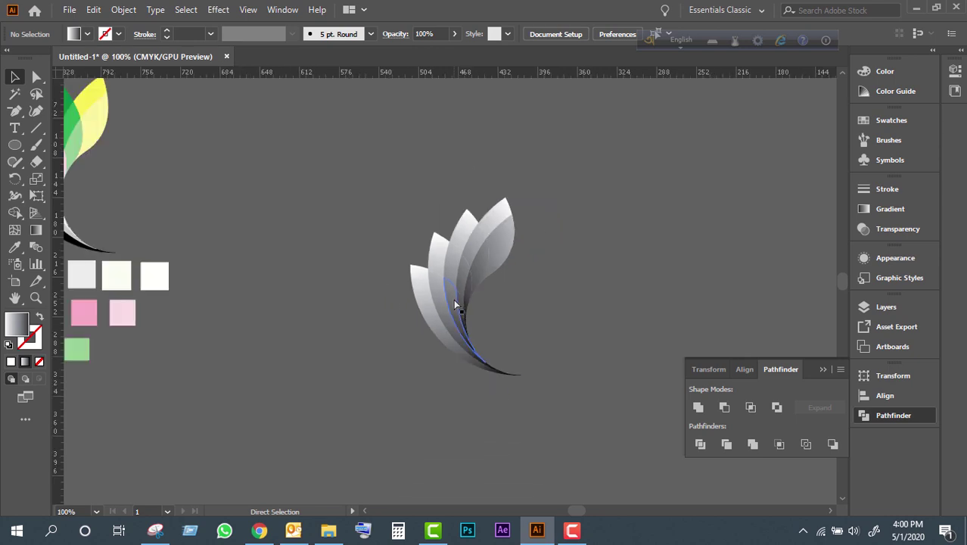
pyautogui.moveTo(375, 160); pyautogui.dragTo(567, 396)
pyautogui.moveTo(503, 248); pyautogui.dragTo(301, 170)
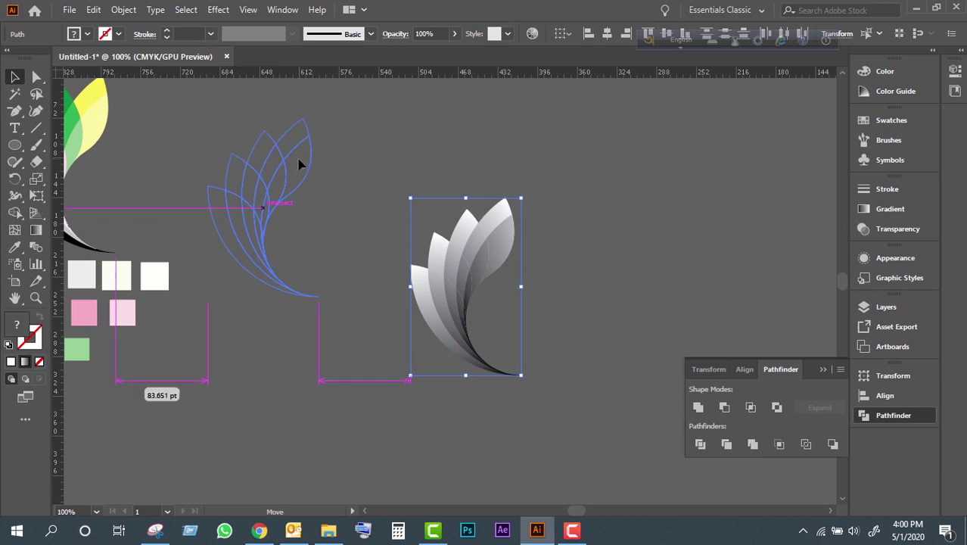
# Step: Zoom back in on the petal fan and inspect its inner leaf pieces
pyautogui.hscroll(-3, 448, 265)
pyautogui.hscroll(-5, 448, 266)
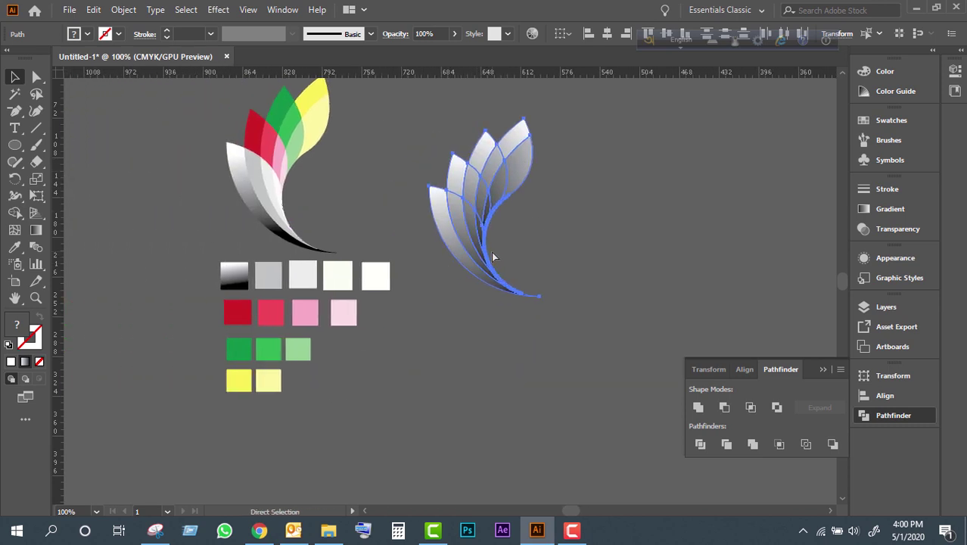
pyautogui.hotkey('ctrl', '=')
pyautogui.hotkey('ctrl', '=')
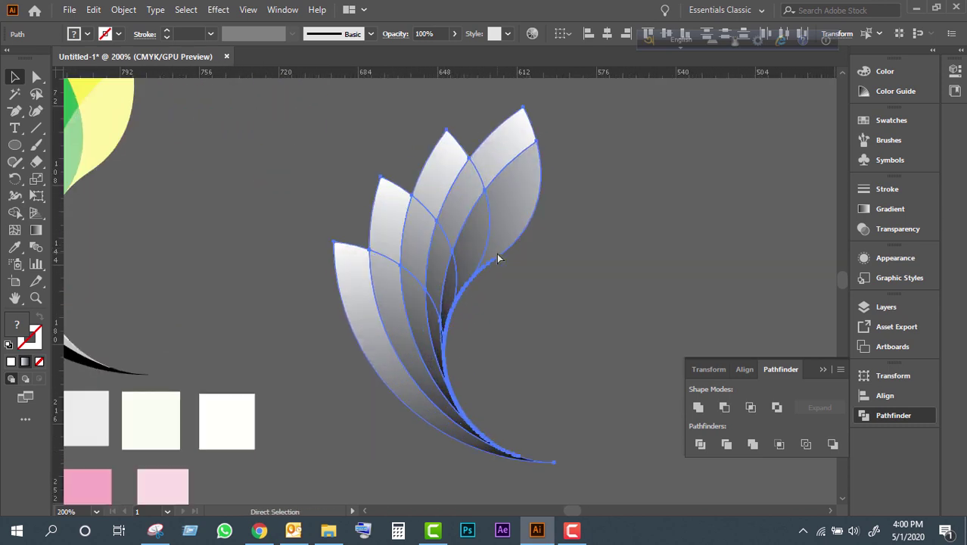
pyautogui.hscroll(-3, 498, 258)
pyautogui.press('v')
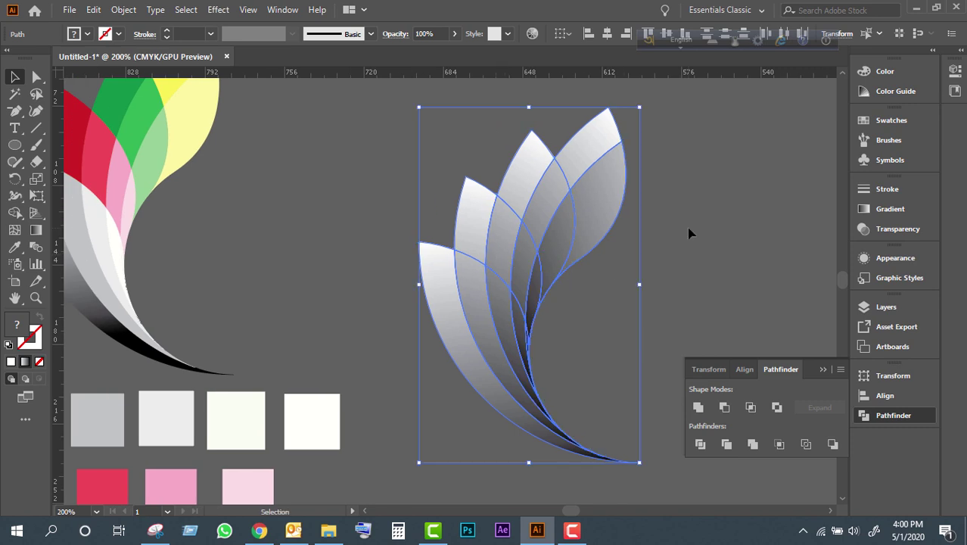
pyautogui.click(690, 231)
pyautogui.click(500, 238)
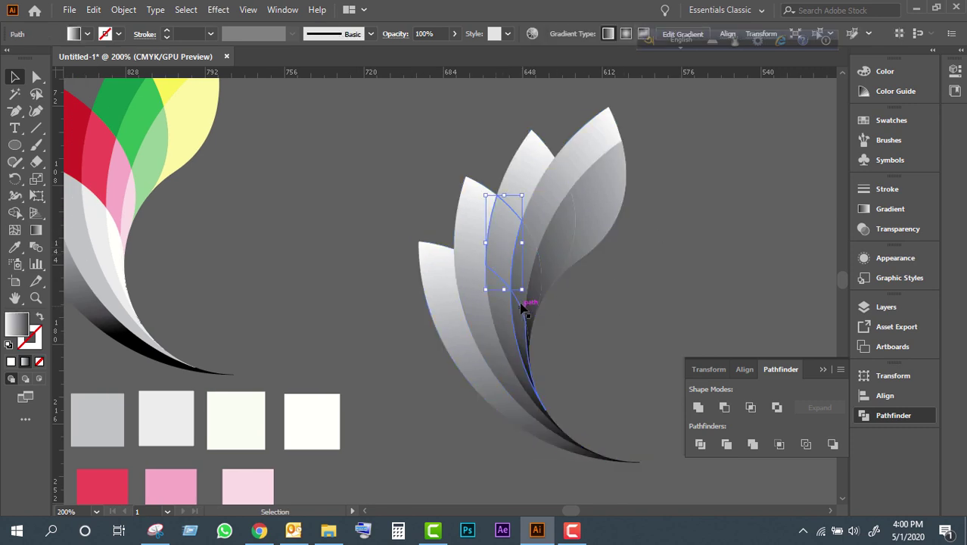
pyautogui.click(744, 245)
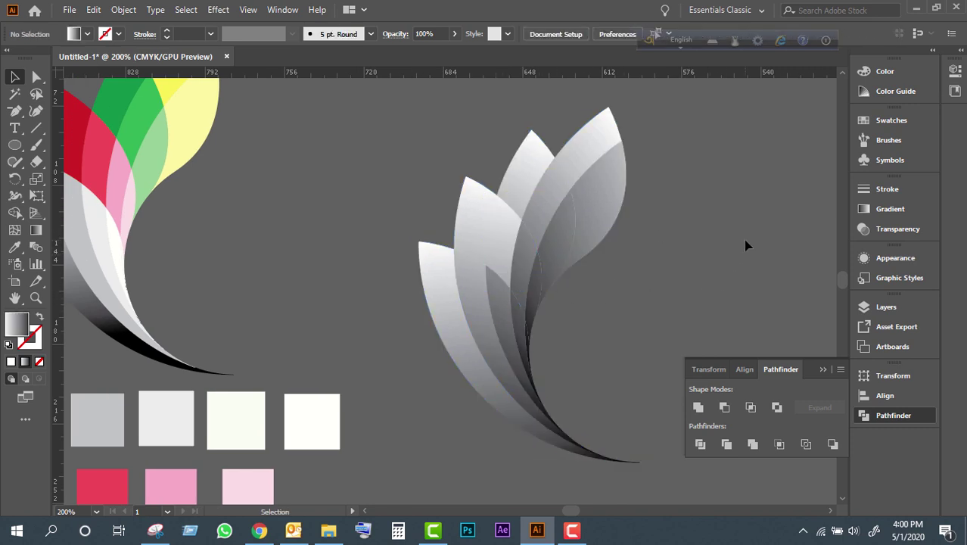
pyautogui.click(515, 241)
# Step: Probe the lower stem pieces and delete the overlapping stem piece
pyautogui.click(500, 320)
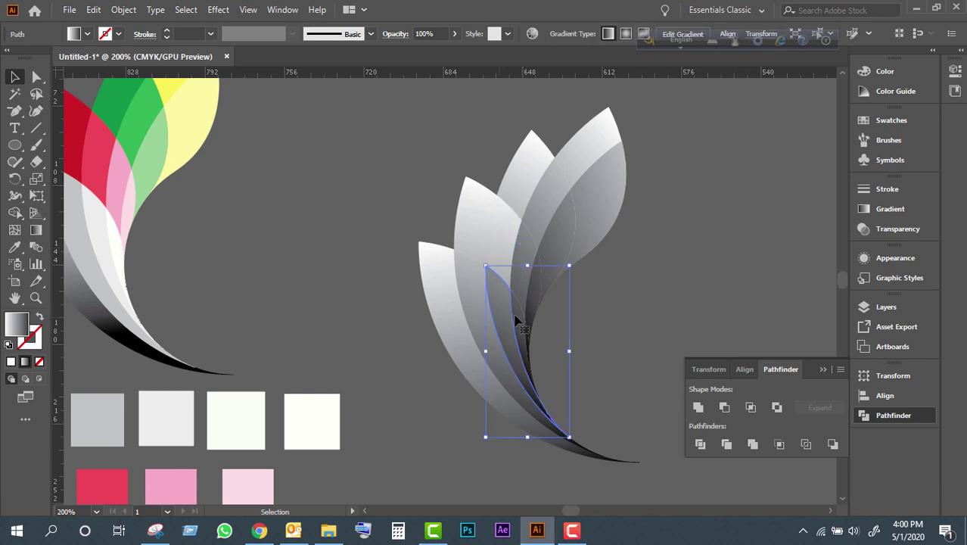
pyautogui.click(619, 308)
pyautogui.click(503, 316)
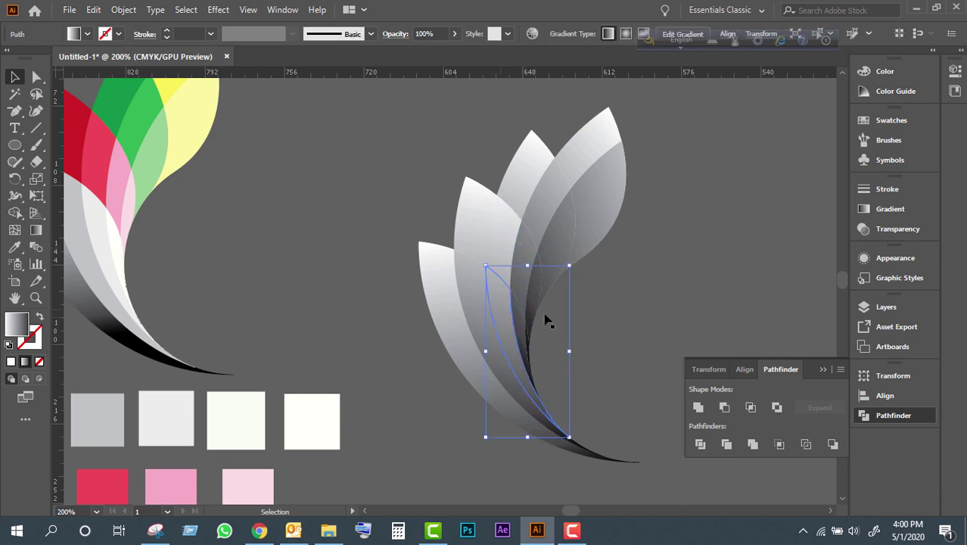
pyautogui.click(511, 319)
pyautogui.click(504, 319)
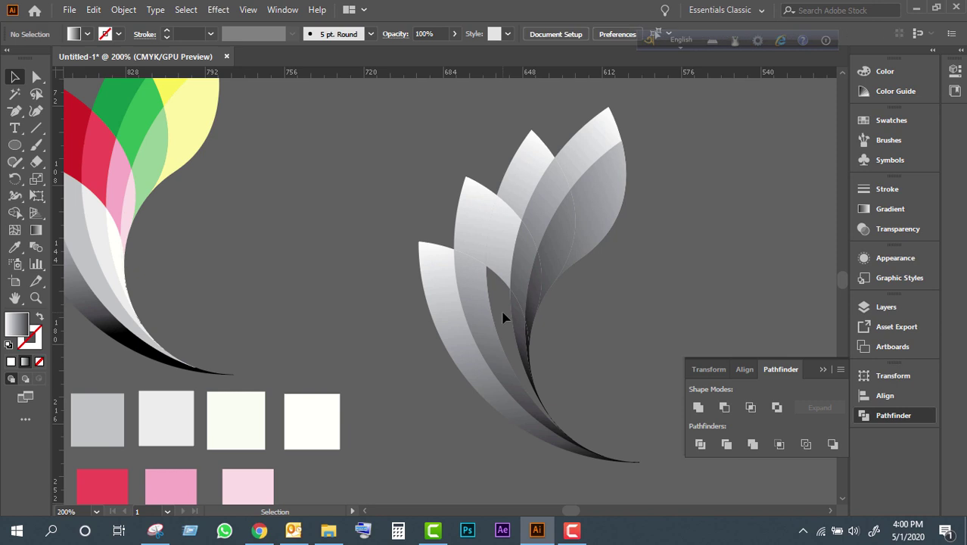
pyautogui.click(488, 317)
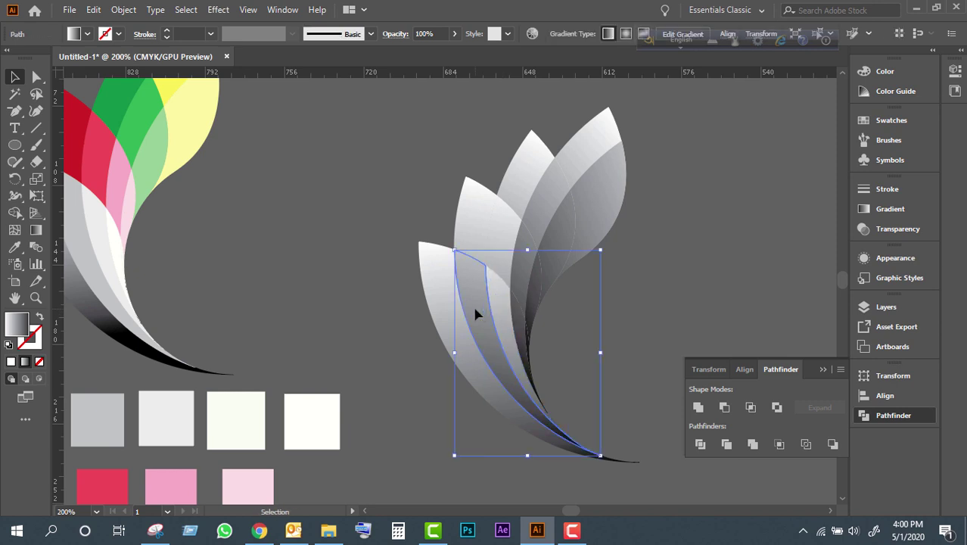
pyautogui.click(475, 314)
pyautogui.click(476, 315)
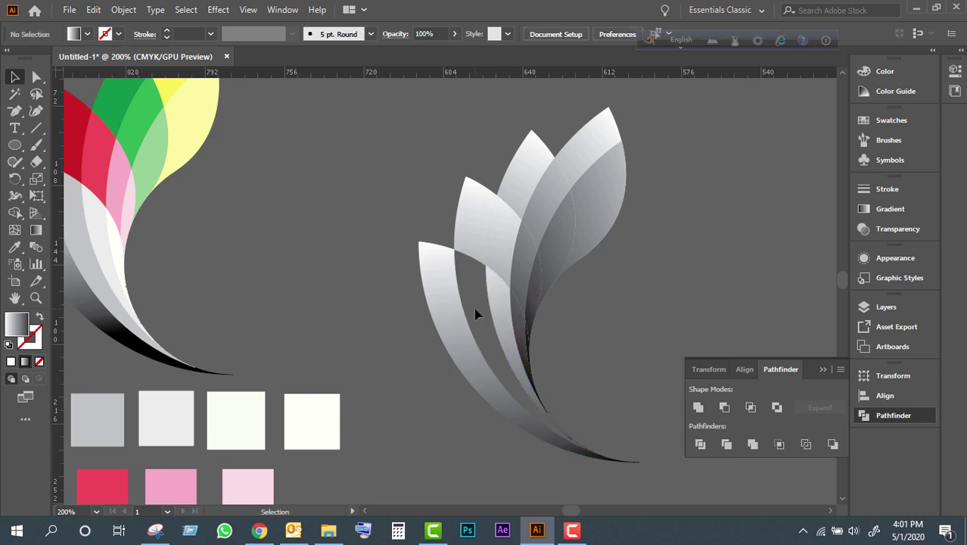
pyautogui.click(525, 340)
pyautogui.press('Delete')
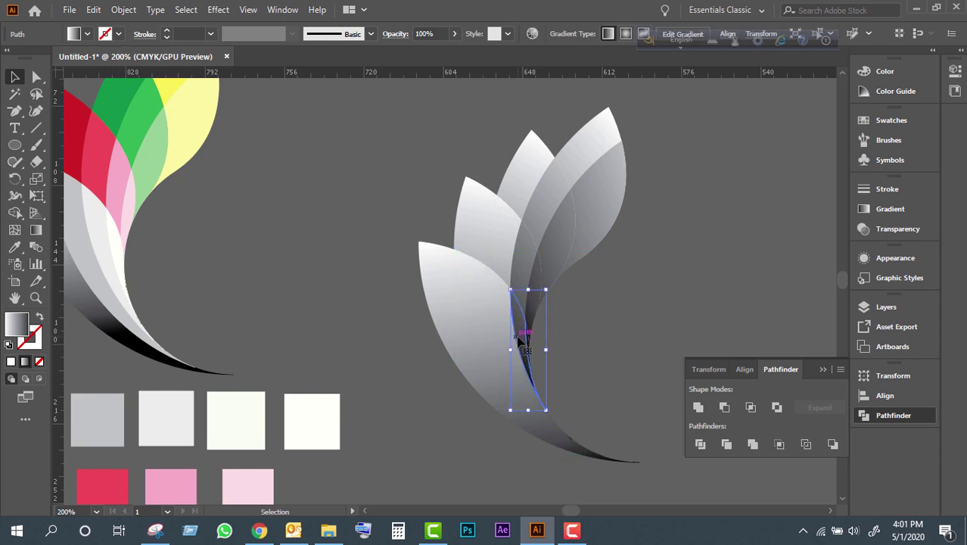
pyautogui.click(519, 342)
pyautogui.click(521, 340)
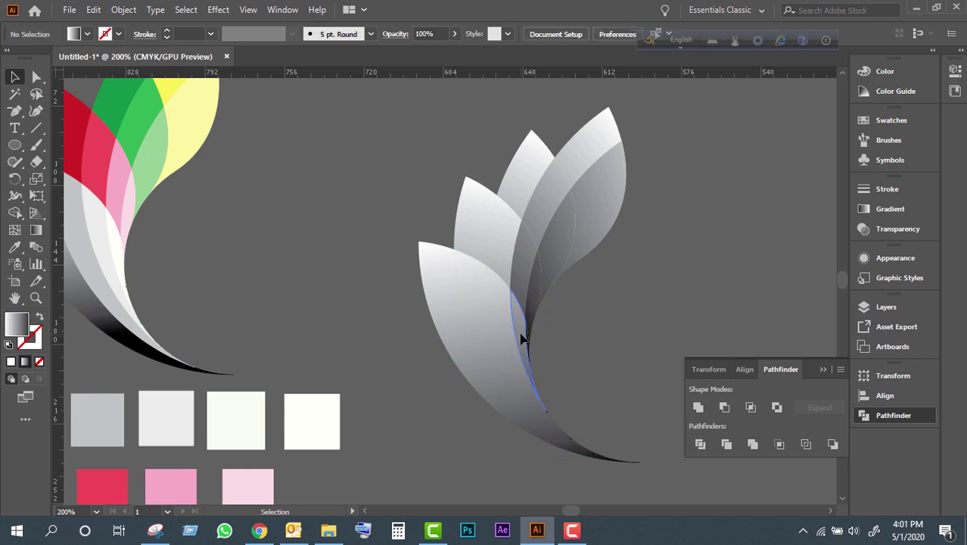
# Step: Inspect the thin stem sliver and the petal slivers by selecting each in turn
pyautogui.click(521, 340)
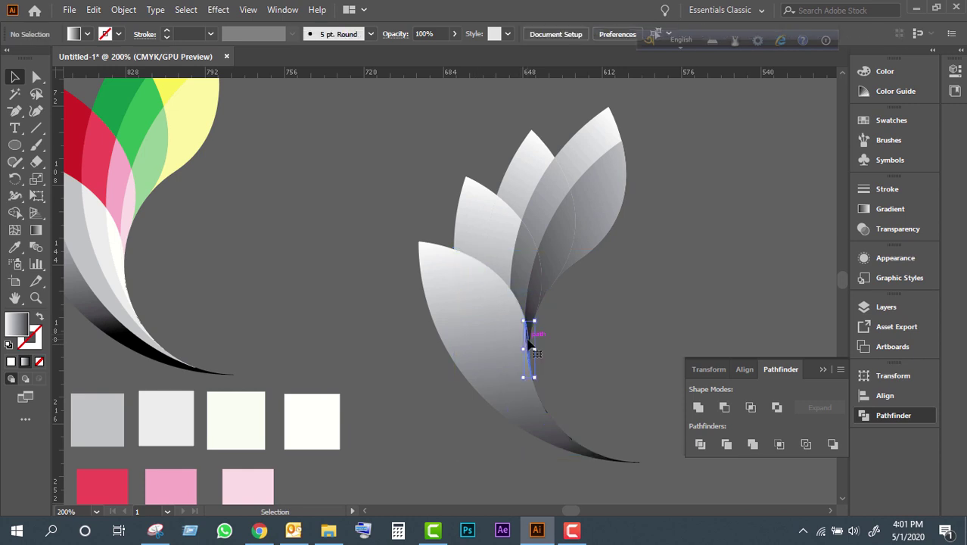
pyautogui.click(529, 344)
pyautogui.click(529, 344)
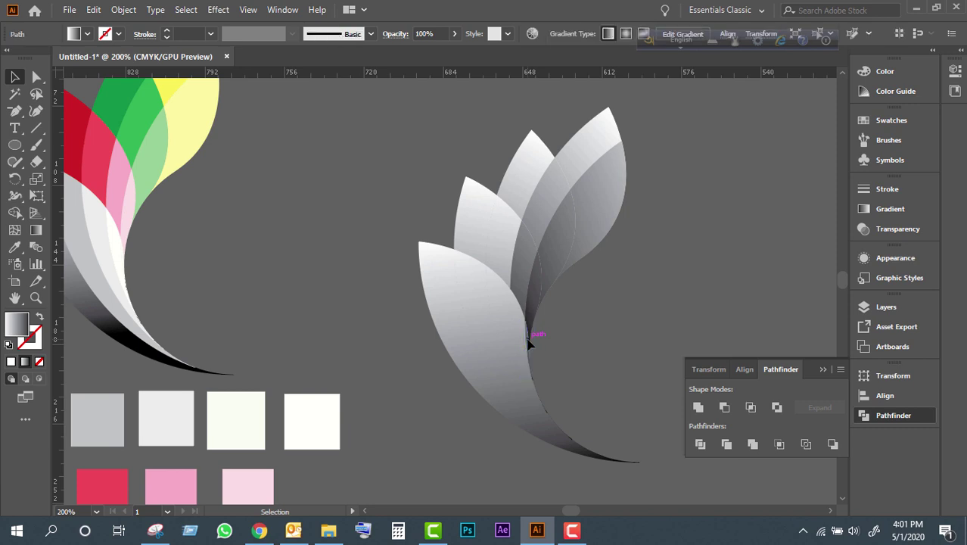
pyautogui.click(531, 344)
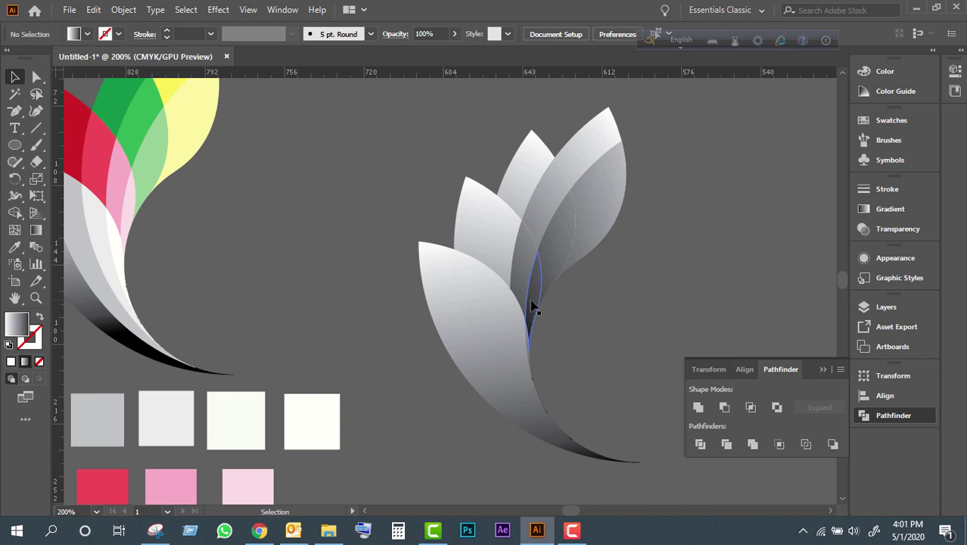
pyautogui.click(532, 302)
pyautogui.click(533, 302)
pyautogui.click(535, 303)
pyautogui.click(534, 302)
pyautogui.press('a')
pyautogui.press('ctrl')
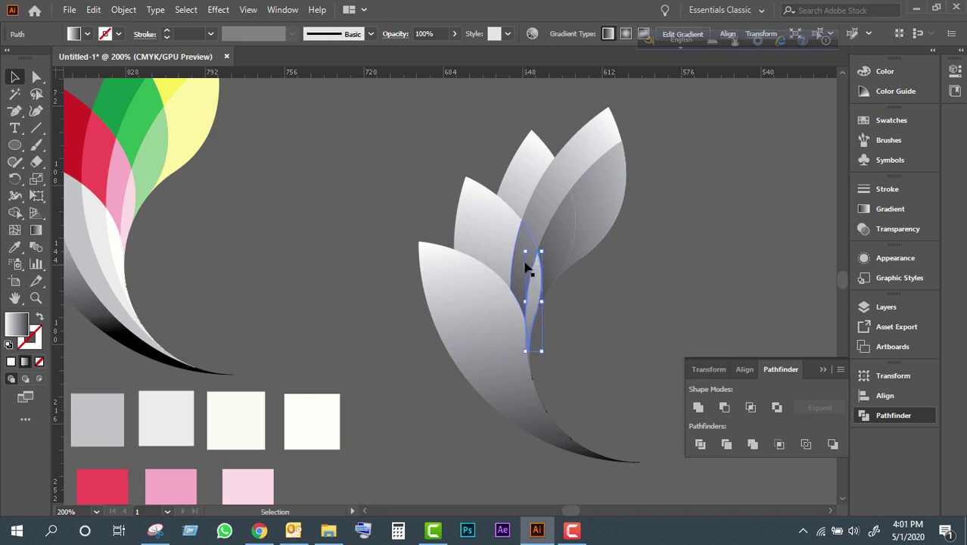
pyautogui.click(522, 246)
pyautogui.keyDown('shift'); pyautogui.click(522, 244); pyautogui.keyUp('shift')
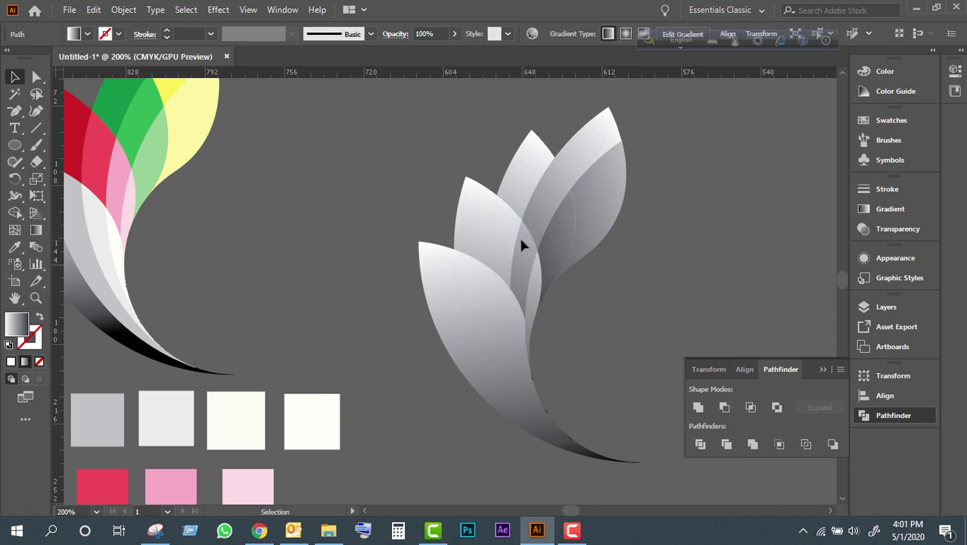
pyautogui.keyDown('shift'); pyautogui.click(522, 243); pyautogui.keyUp('shift')
# Step: Test-delete the upper and taller petal slivers, undoing each deletion
pyautogui.press('ctrl')
pyautogui.click(507, 240)
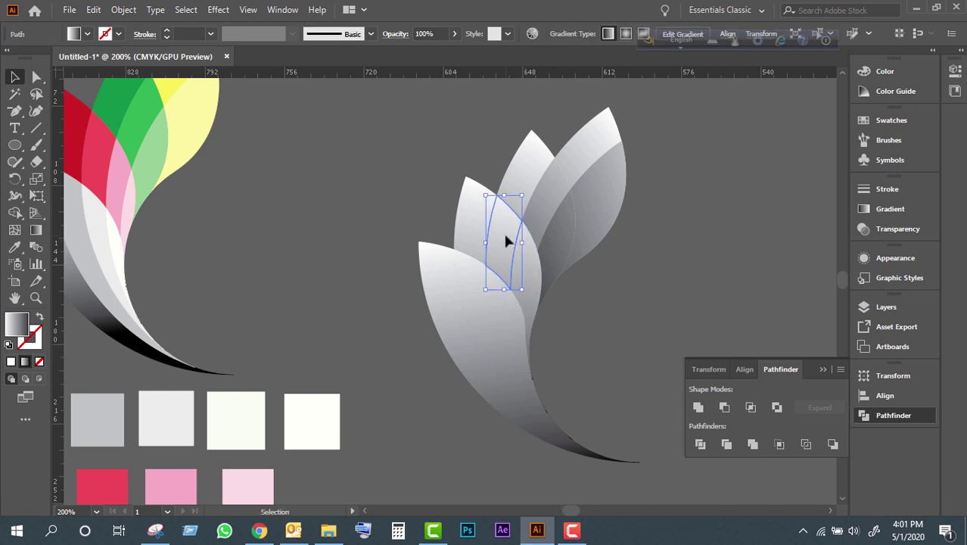
pyautogui.keyDown('shift'); pyautogui.click(507, 241); pyautogui.keyUp('shift')
pyautogui.press('ctrl')
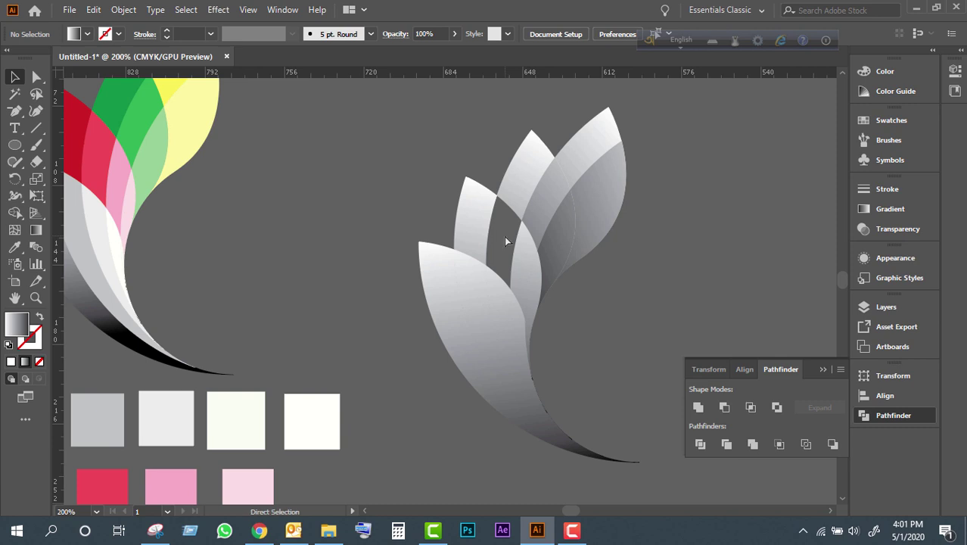
pyautogui.keyDown('ctrl'); pyautogui.click(507, 240); pyautogui.keyUp('ctrl')
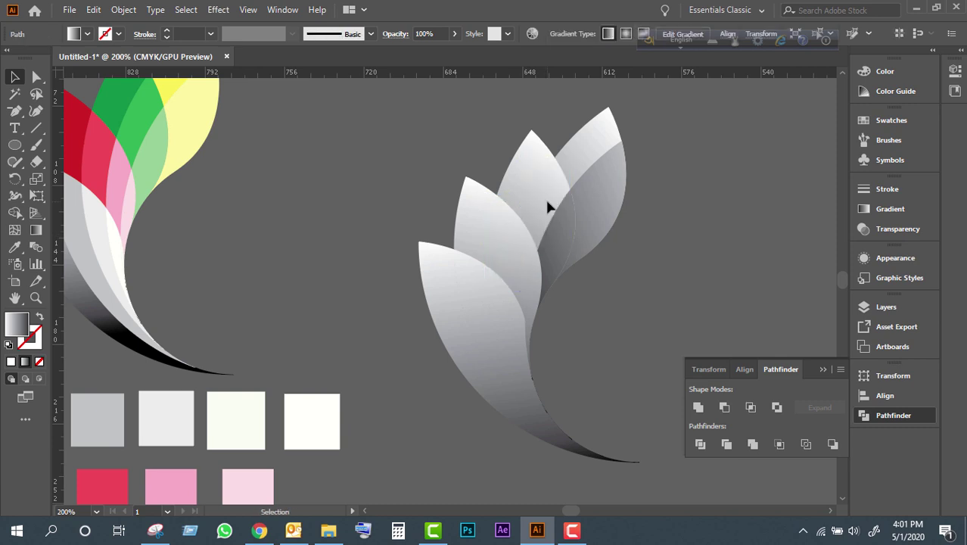
pyautogui.keyDown('shift'); pyautogui.click(548, 204); pyautogui.keyUp('shift')
pyautogui.press('Delete')
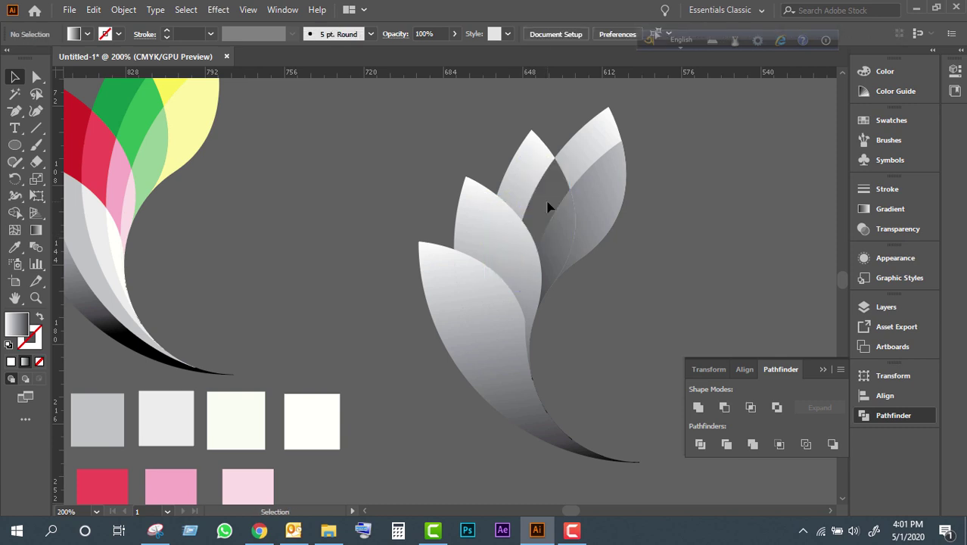
pyautogui.hotkey('ctrl', 'z')
pyautogui.click(566, 241)
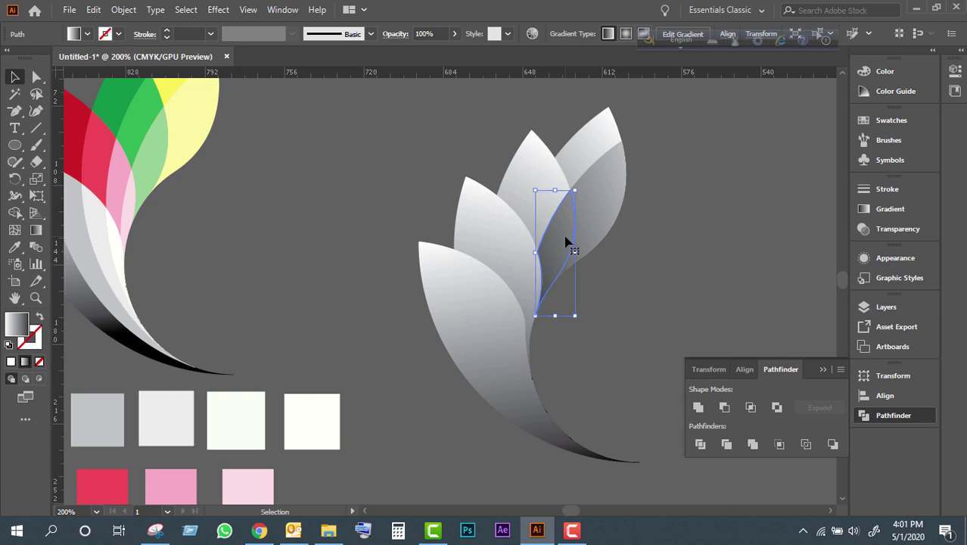
pyautogui.press('Delete')
pyautogui.hotkey('ctrl', 'z')
pyautogui.press('Delete')
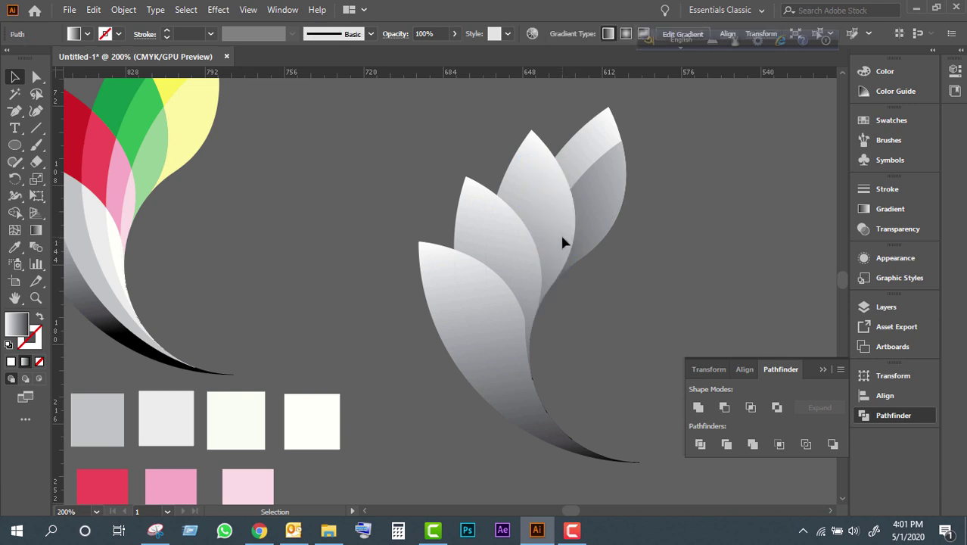
pyautogui.hotkey('ctrl', 'z')
pyautogui.press('Delete')
pyautogui.hotkey('ctrl', 'z')
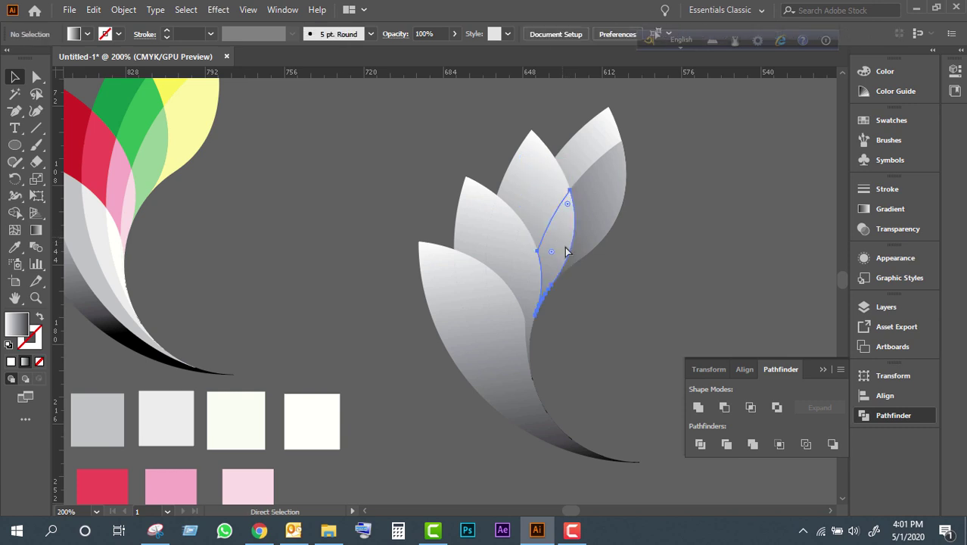
# Step: Delete the lower piece of the rightmost petal, keeping its narrow top strip
pyautogui.click(592, 245)
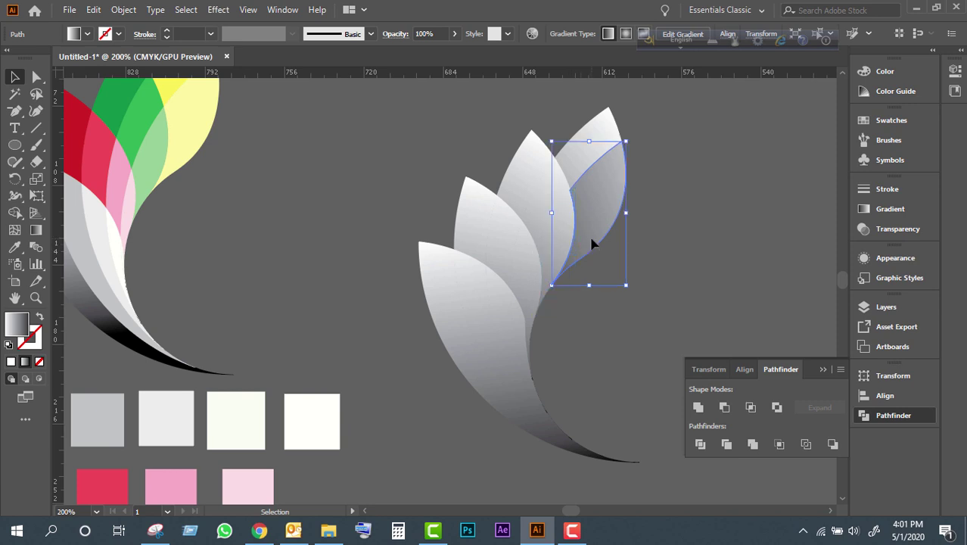
pyautogui.press('Delete')
pyautogui.hotkey('ctrl', 'z')
pyautogui.press('Delete')
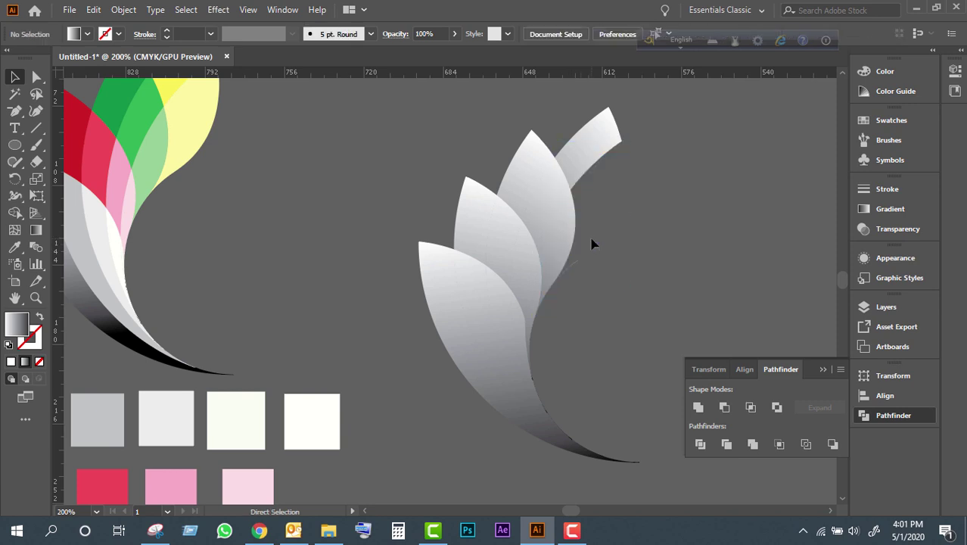
pyautogui.hotkey('ctrl', 'z')
pyautogui.click(546, 341)
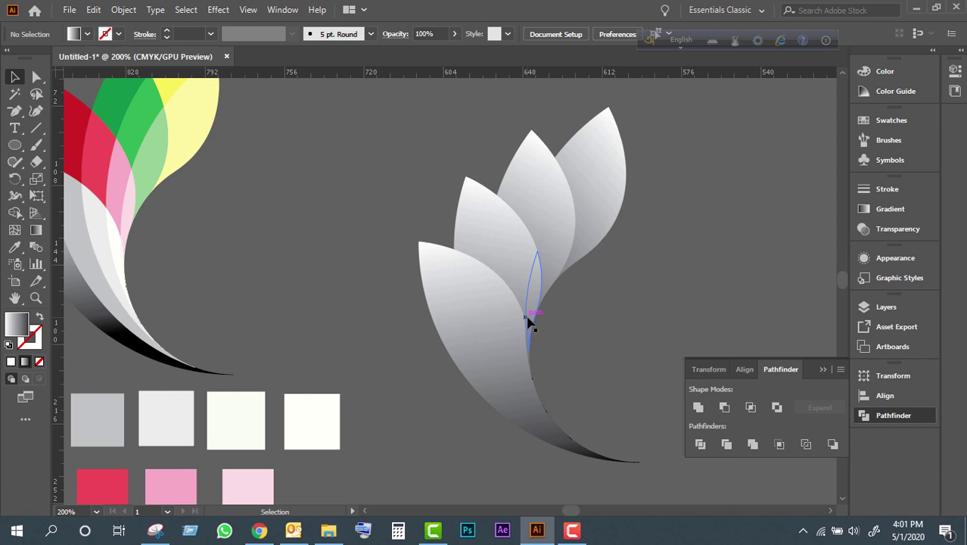
pyautogui.click(612, 220)
pyautogui.press('Delete')
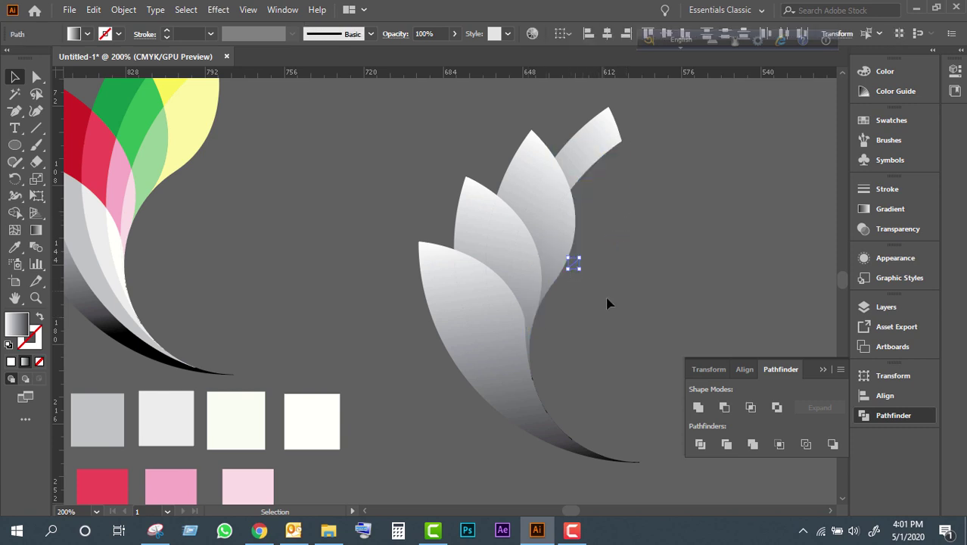
# Step: Check the remaining petal pieces and zoom in on the petal joins
pyautogui.click(588, 283)
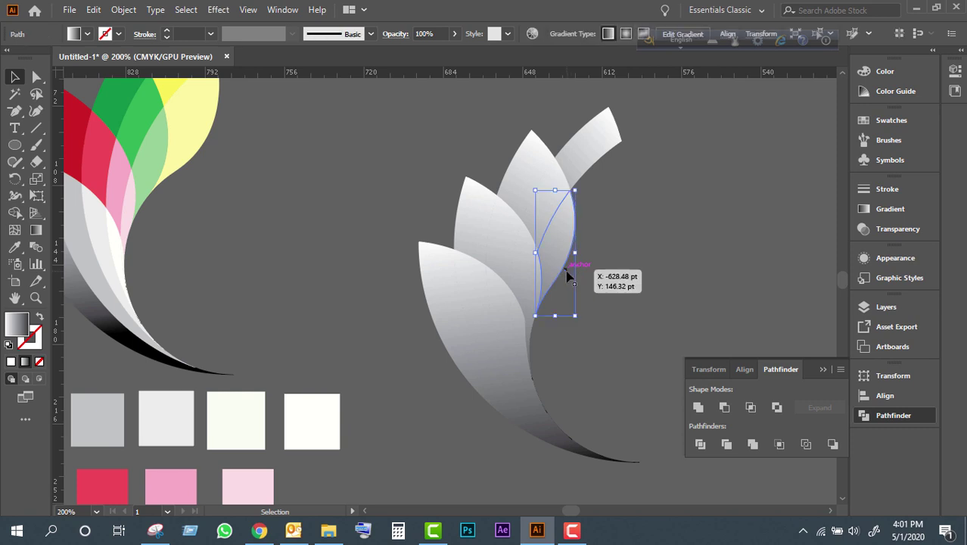
pyautogui.click(580, 275)
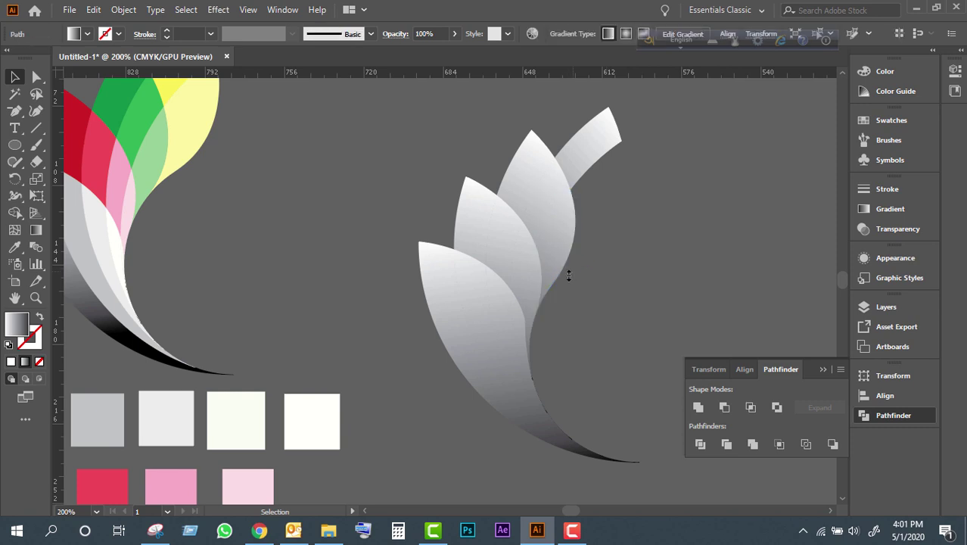
pyautogui.click(568, 277)
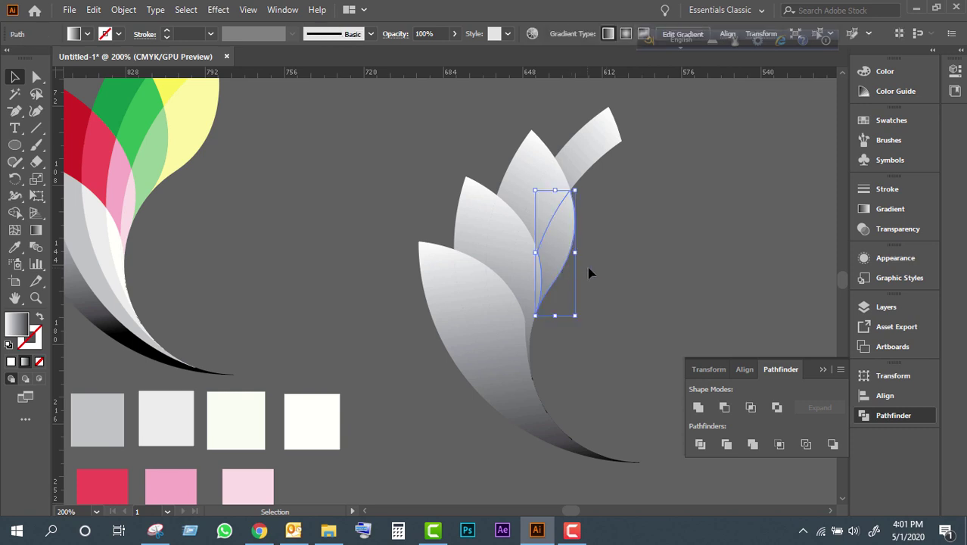
pyautogui.click(587, 273)
pyautogui.press('a')
pyautogui.hotkey('ctrl', '=')
pyautogui.hotkey('ctrl', '=')
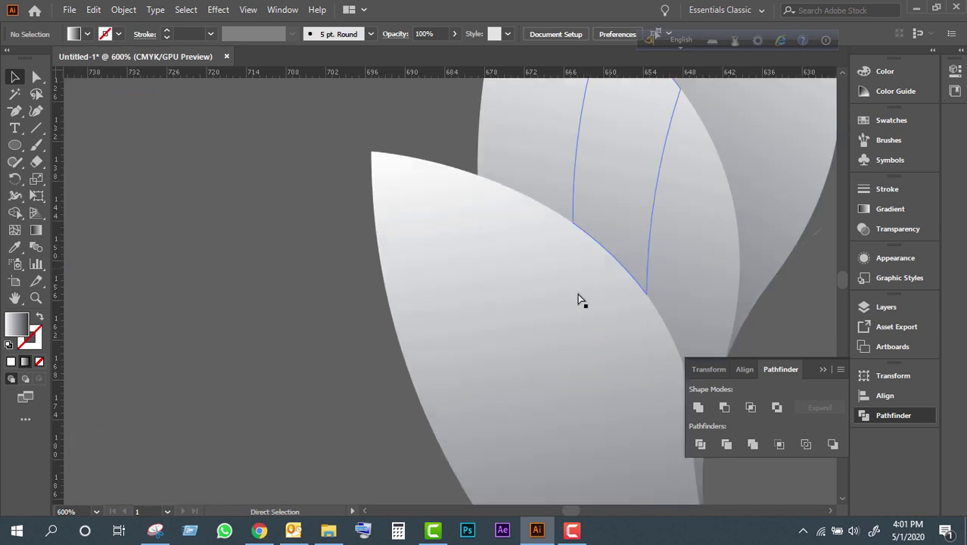
pyautogui.hotkey('ctrl', '=')
# Step: Inspect the tiny stray fragment and the curved leaf path, then zoom out to the whole fan
pyautogui.press('v')
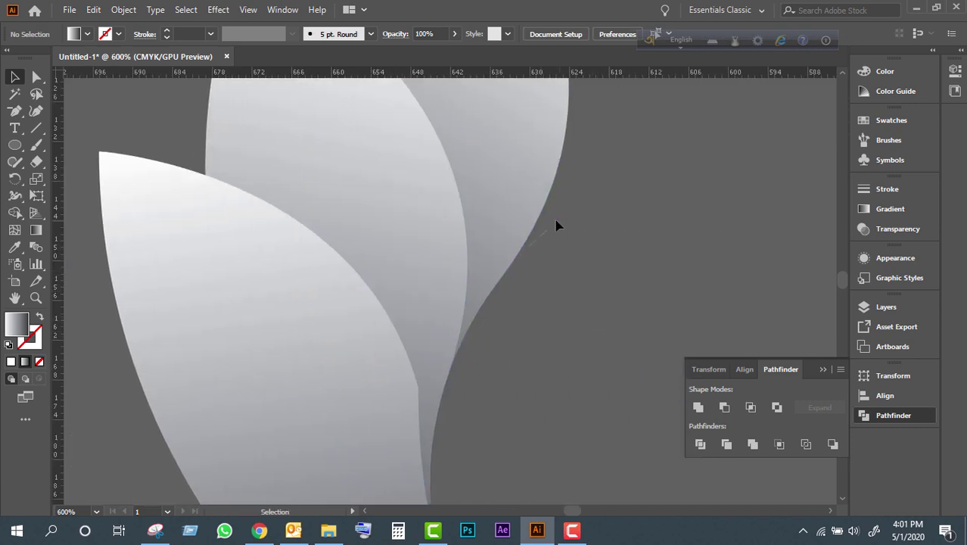
pyautogui.moveTo(542, 264); pyautogui.dragTo(544, 265)
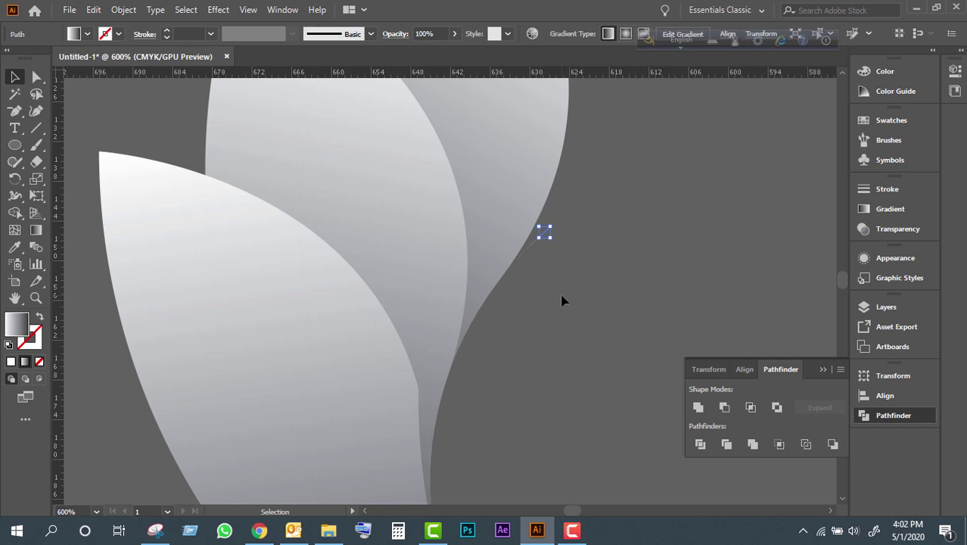
pyautogui.click(566, 288)
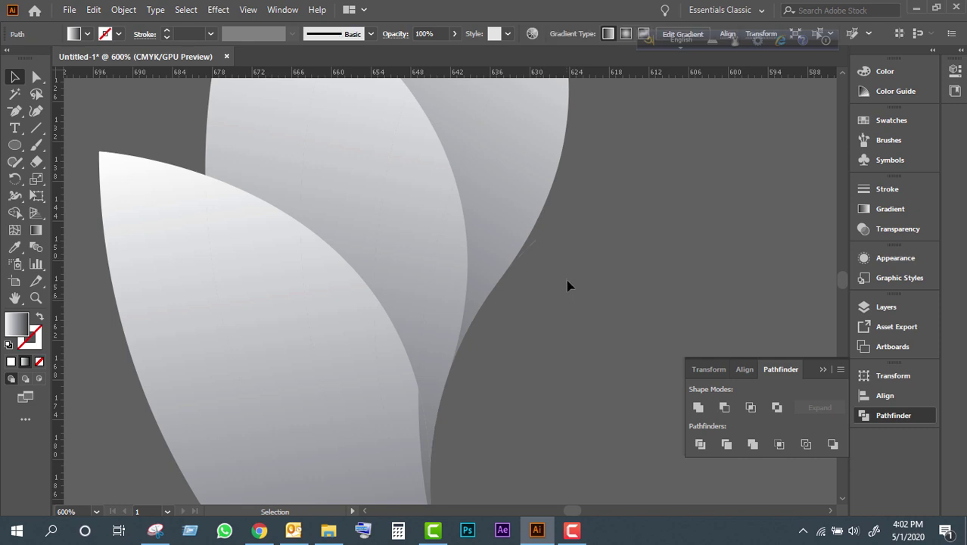
pyautogui.moveTo(533, 259); pyautogui.dragTo(519, 263)
pyautogui.click(519, 263)
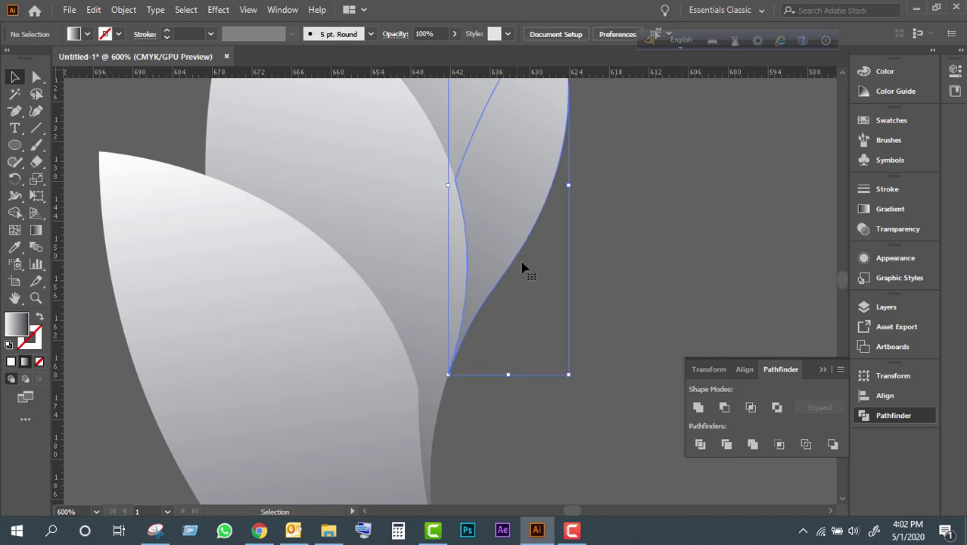
pyautogui.click(620, 279)
pyautogui.scroll(-2, 565, 310)
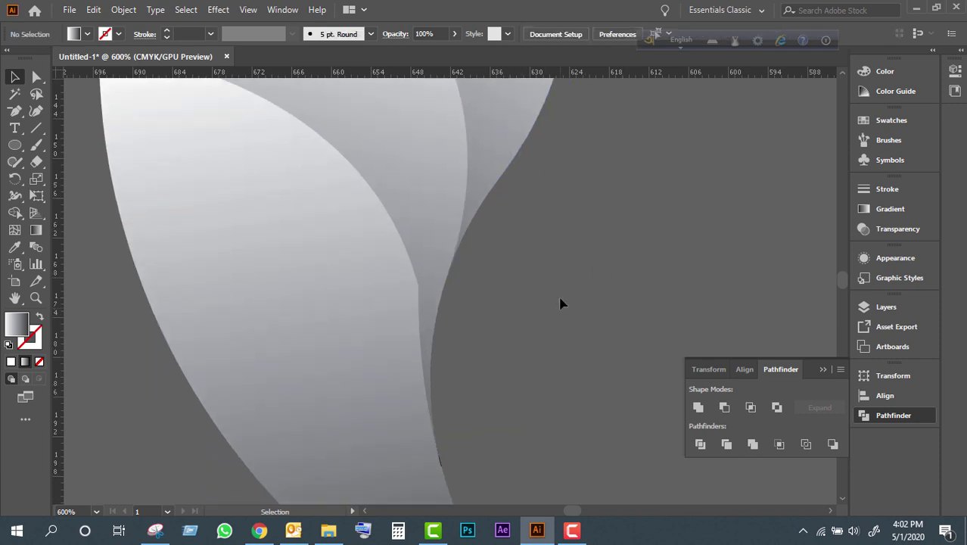
pyautogui.hotkey('ctrl', '-')
pyautogui.hotkey('ctrl', '-')
pyautogui.hotkey('ctrl', '-')
pyautogui.hotkey('ctrl', '-')
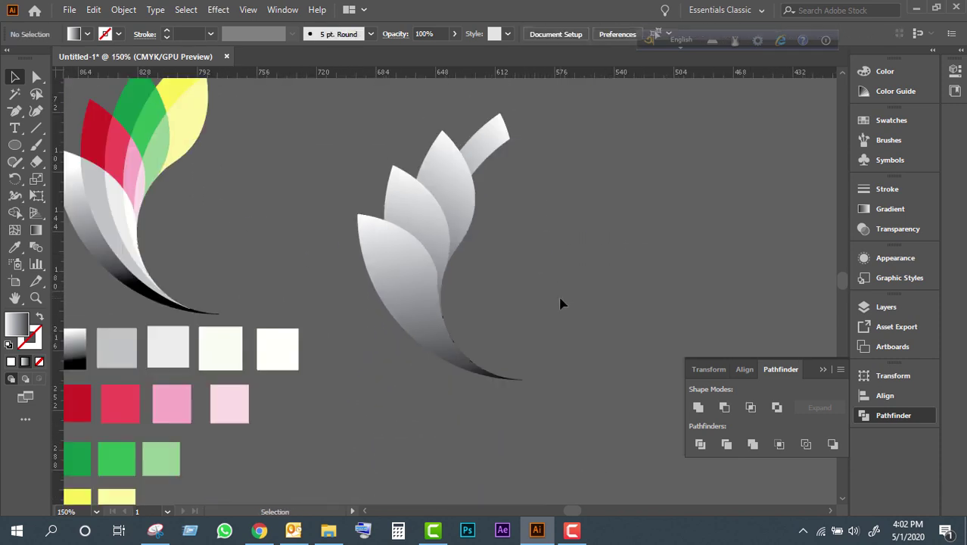
# Step: Join the open top-right petal path closed with Ctrl+J and check the petals
pyautogui.press('ctrl')
pyautogui.hotkey('ctrl', 'a')
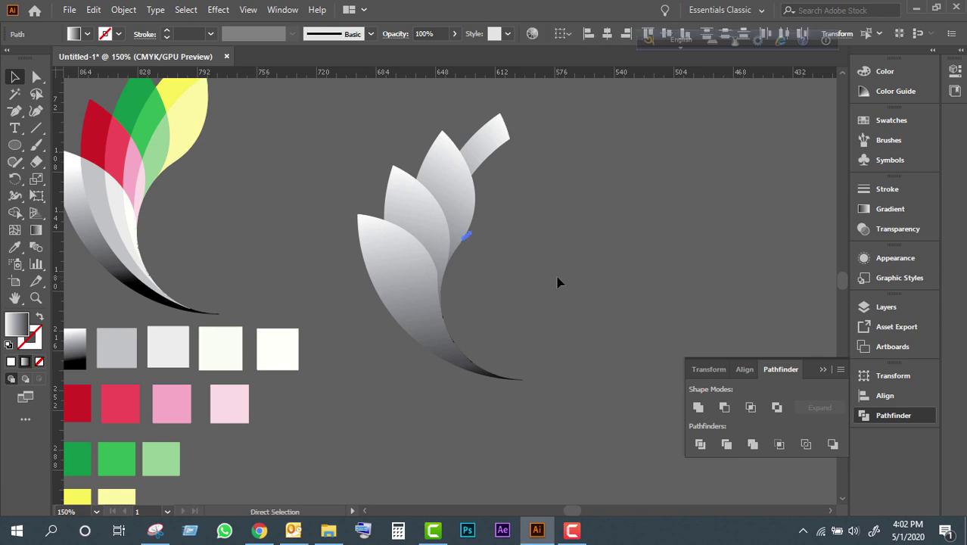
pyautogui.hotkey('ctrl', 'j')
pyautogui.click(533, 283)
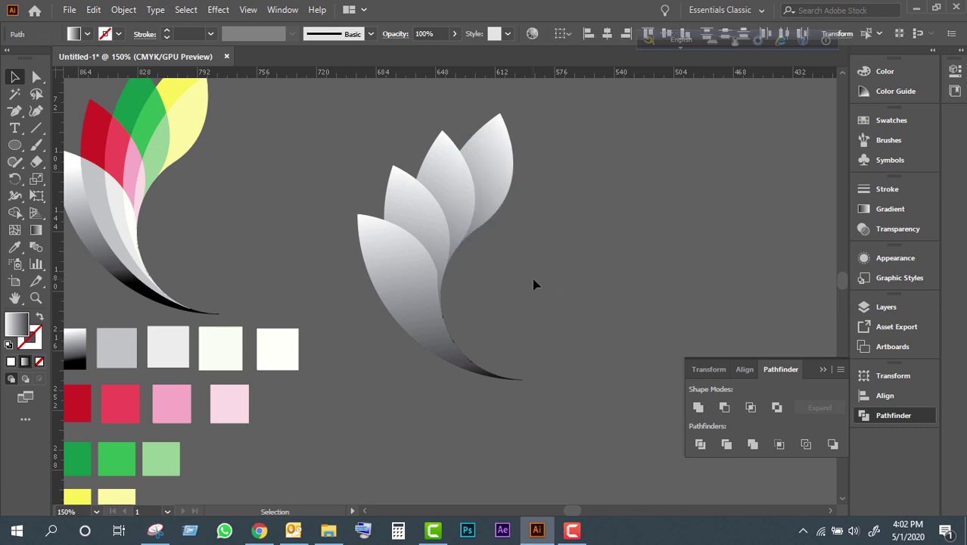
pyautogui.click(505, 168)
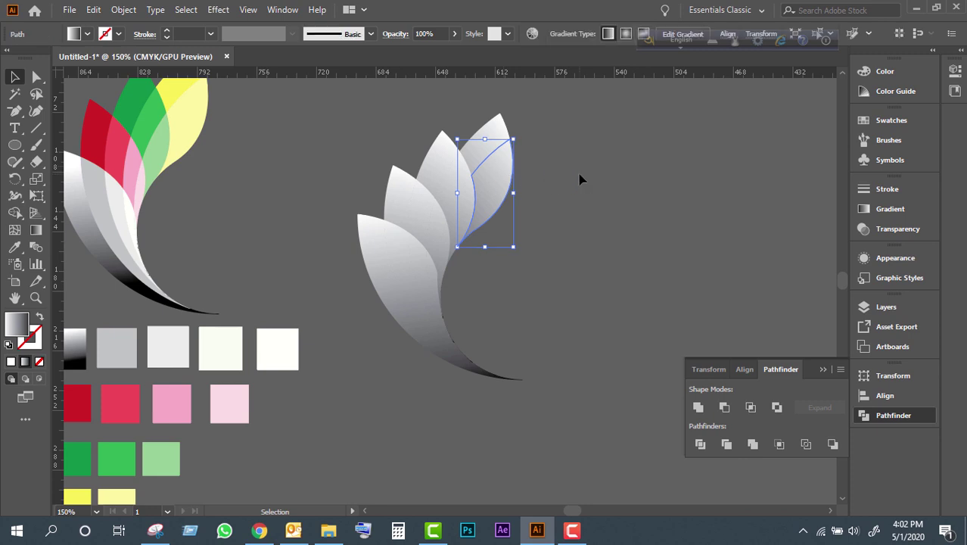
pyautogui.click(577, 180)
pyautogui.click(495, 199)
pyautogui.click(543, 272)
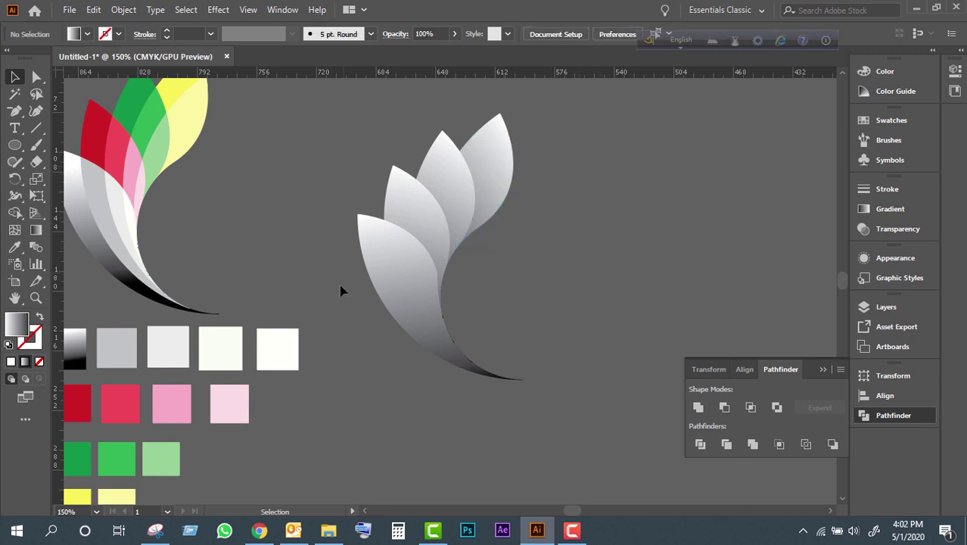
pyautogui.click(376, 263)
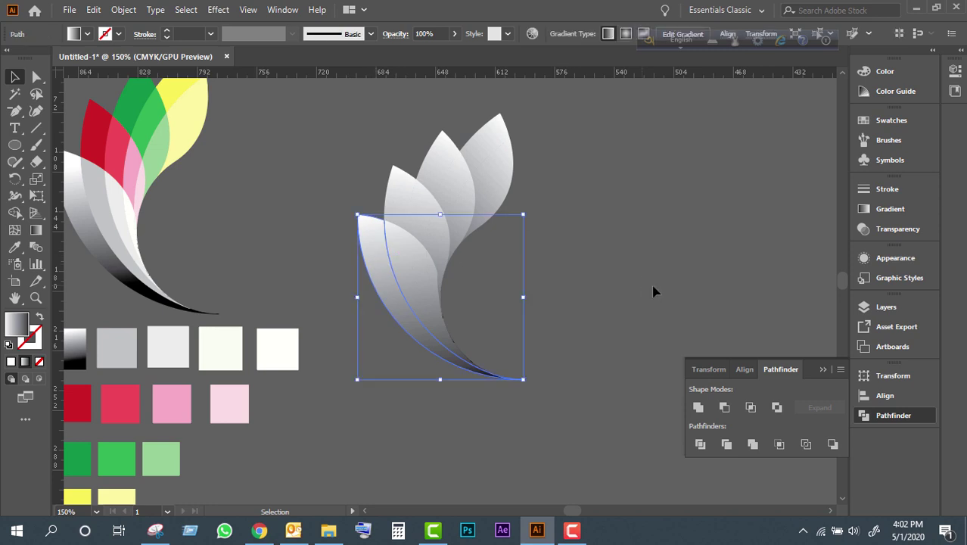
# Step: Select the leftmost petal of the right fan
pyautogui.hscroll(-3, 404, 308)
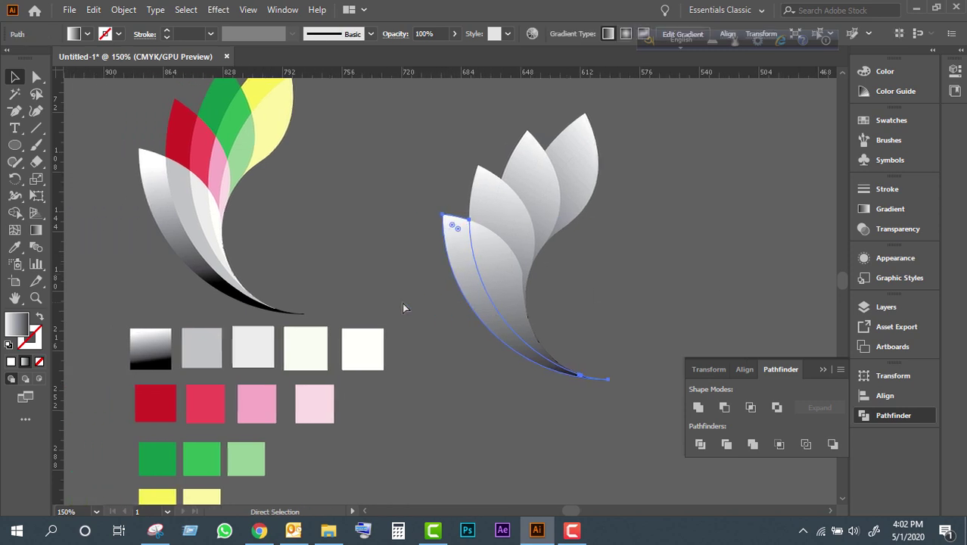
pyautogui.scroll(1, 403, 308)
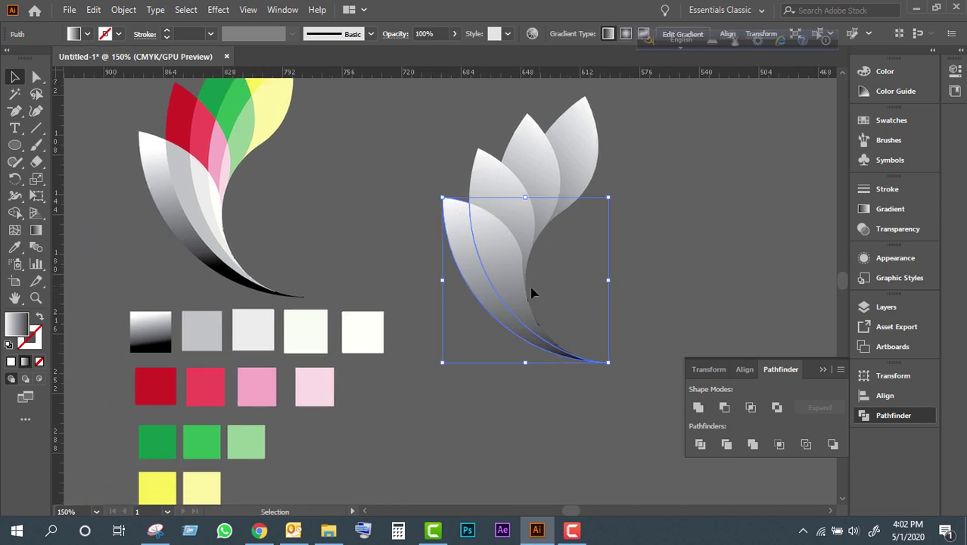
pyautogui.moveTo(532, 293); pyautogui.dragTo(529, 280)
pyautogui.click(416, 263)
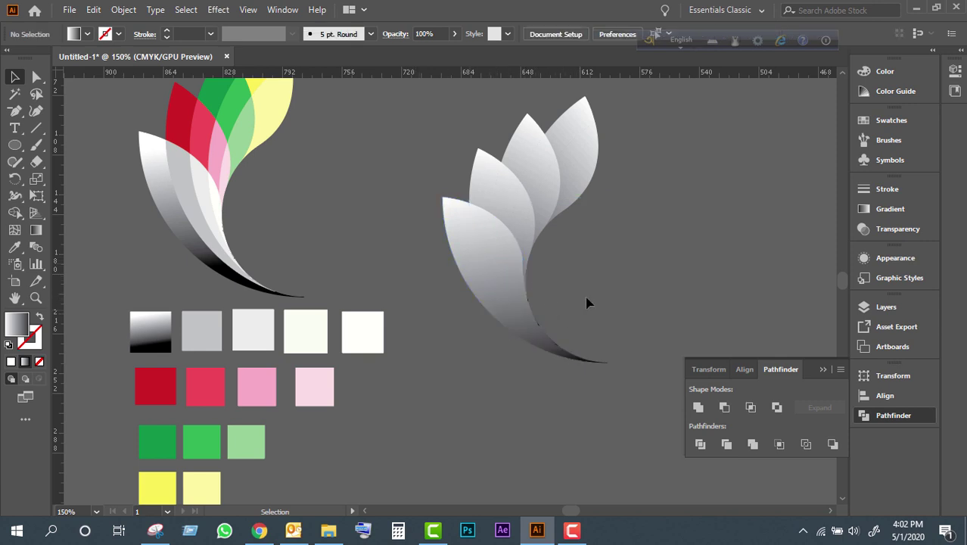
pyautogui.click(457, 241)
# Step: Fill the first inner lower petal with the flat grey swatch colour
pyautogui.click(150, 329)
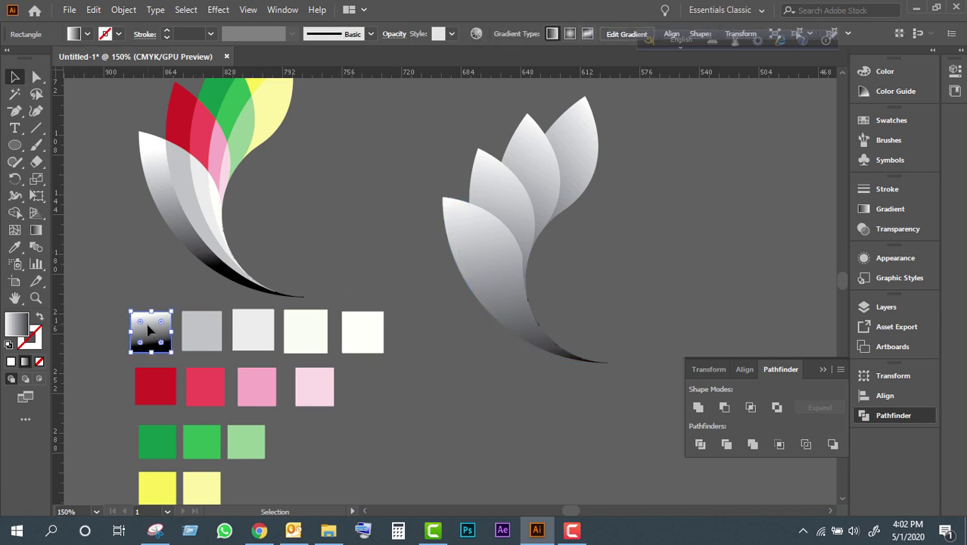
pyautogui.click(479, 230)
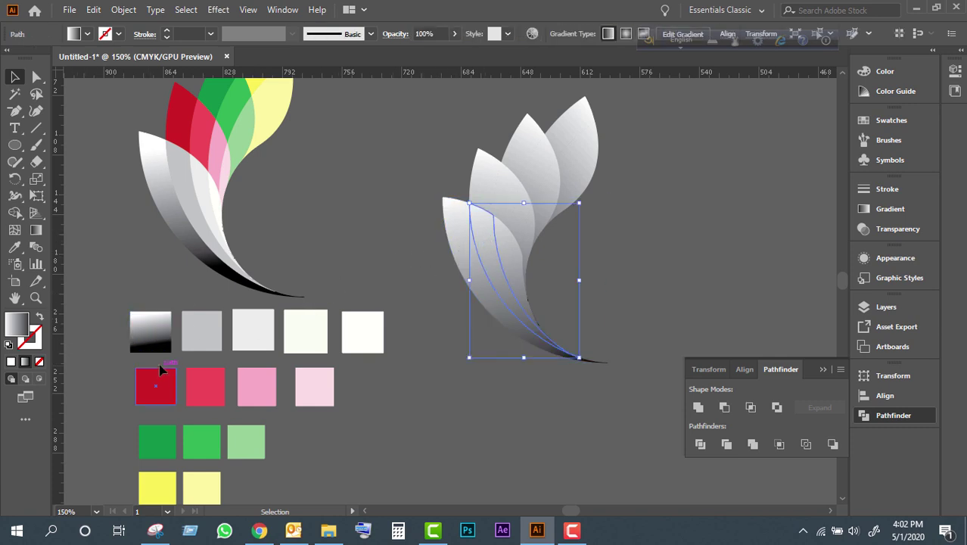
pyautogui.click(456, 219)
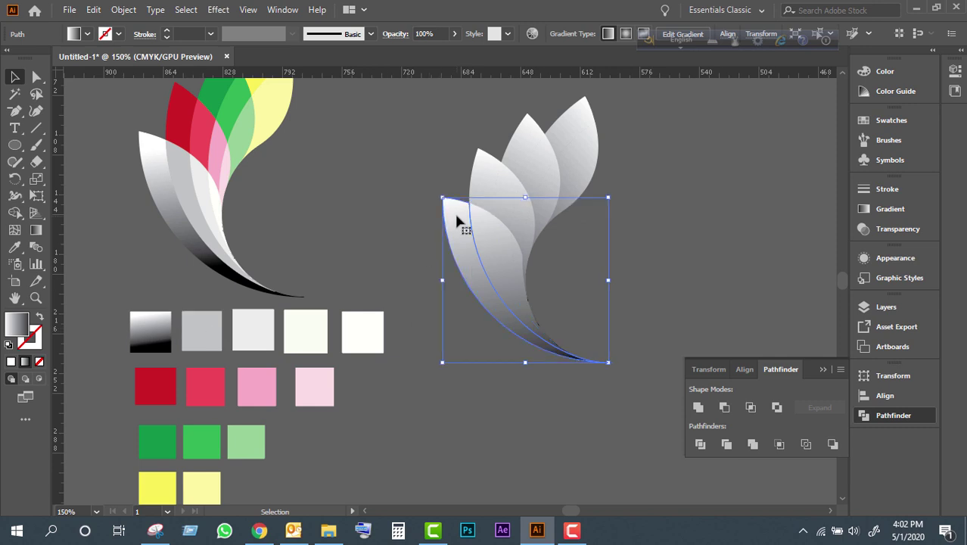
pyautogui.click(14, 249)
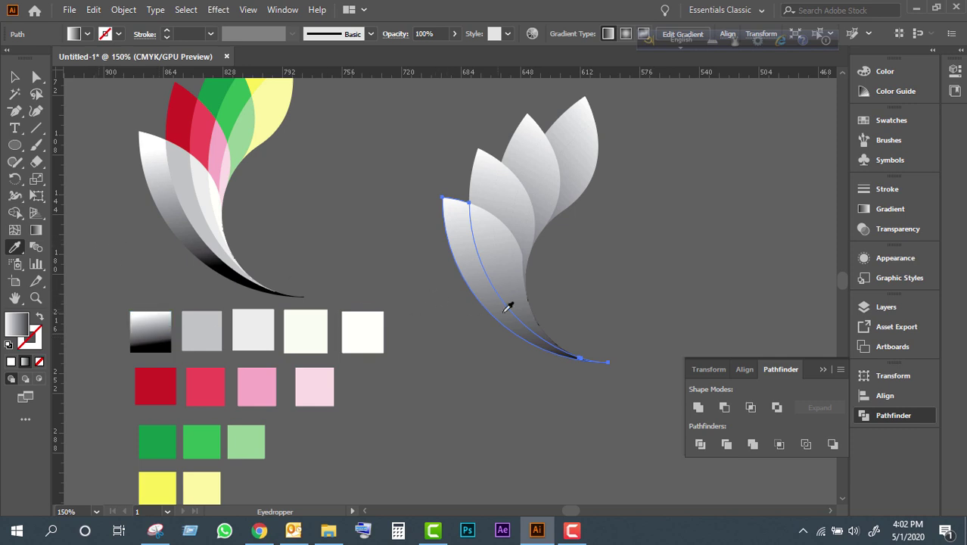
pyautogui.press('v')
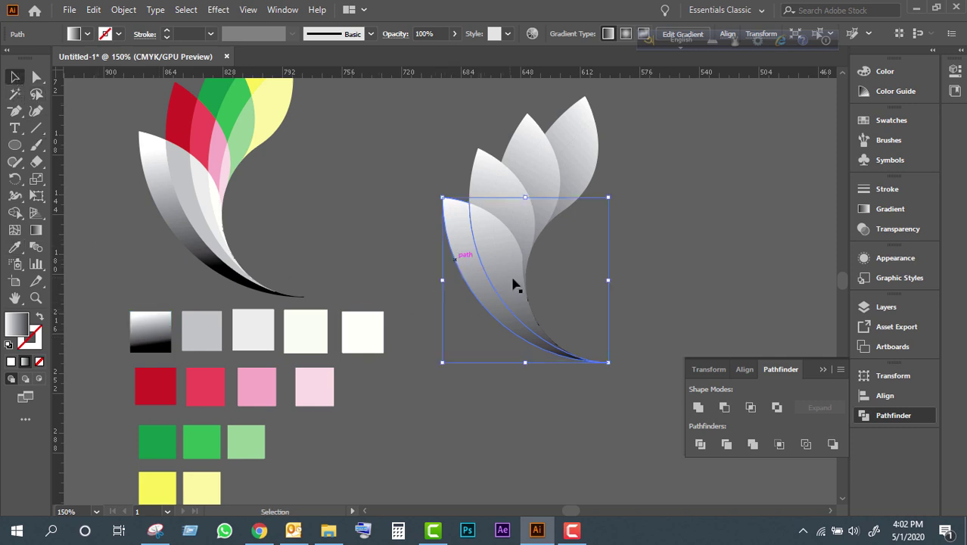
pyautogui.click(488, 256)
pyautogui.press('i')
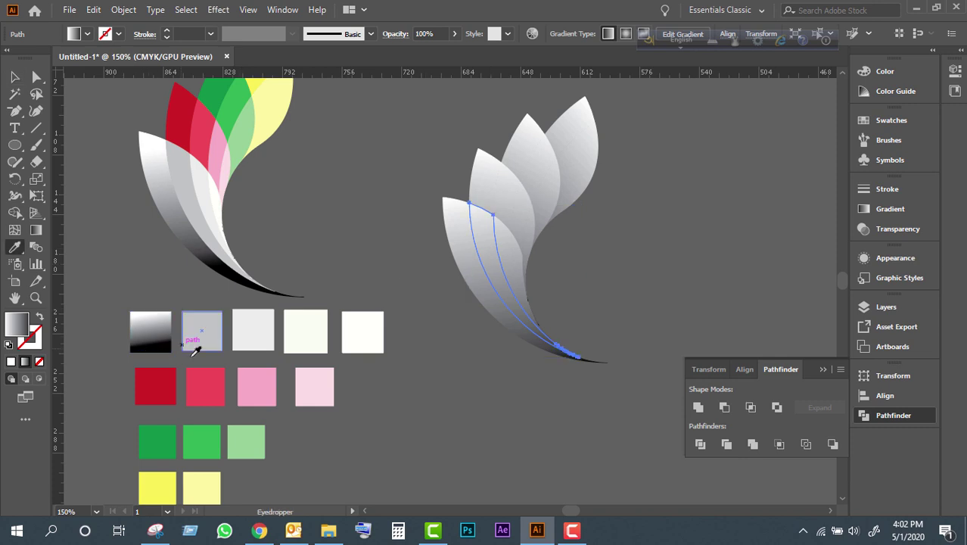
pyautogui.click(205, 330)
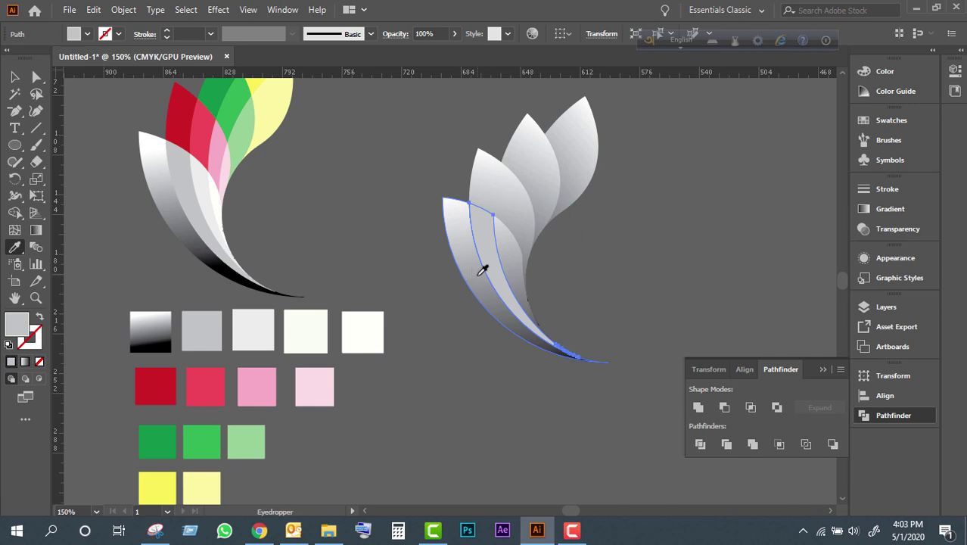
# Step: Give the larger inner petal a light-grey fill and the smaller one off-white
pyautogui.press('v')
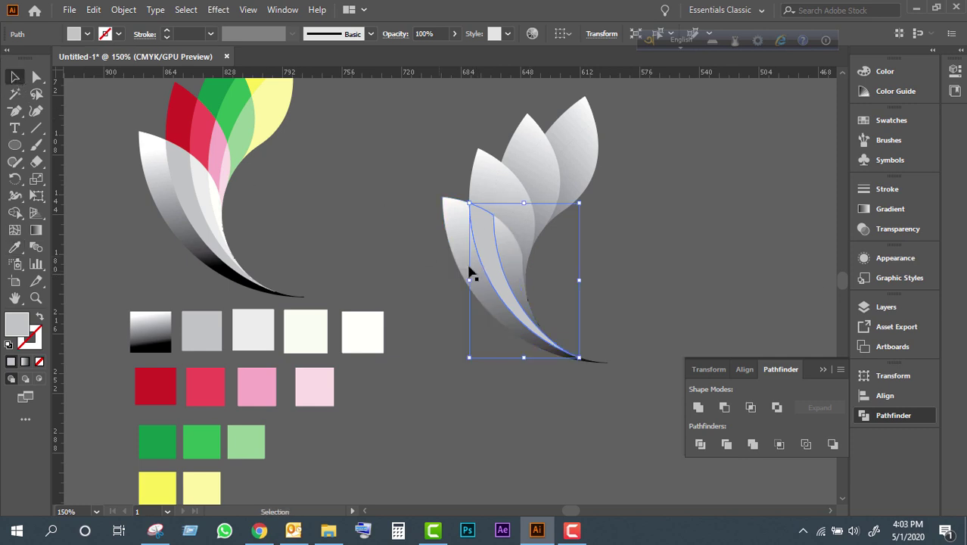
pyautogui.click(515, 235)
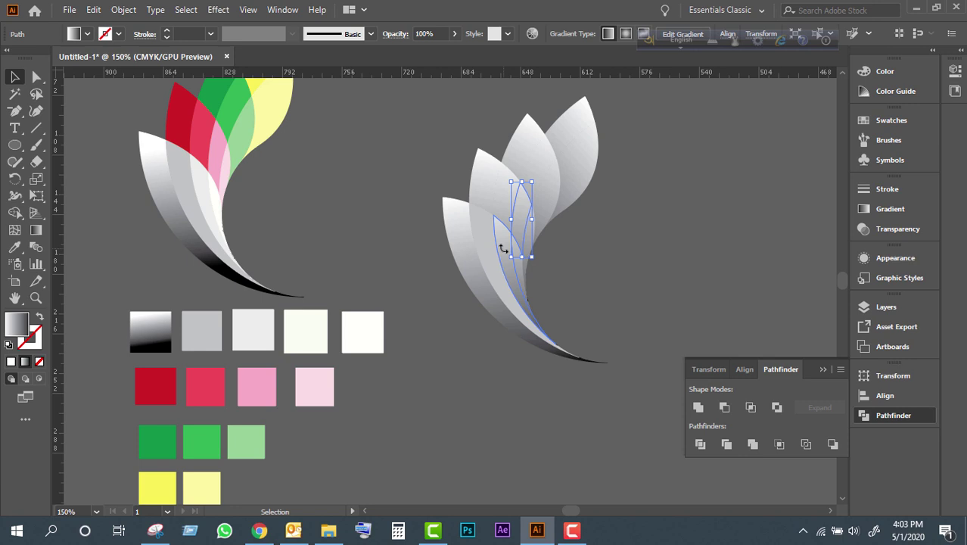
pyautogui.click(520, 263)
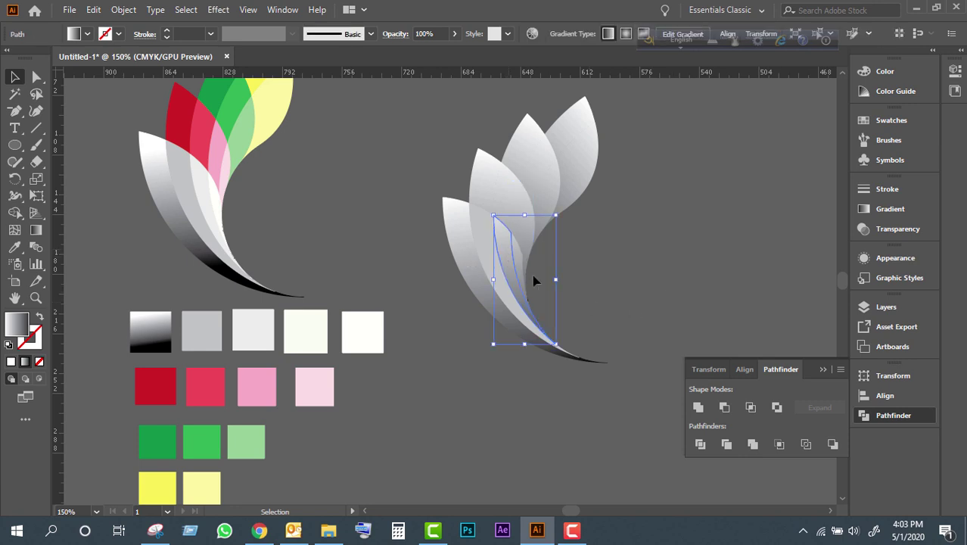
pyautogui.press('i')
pyautogui.click(250, 337)
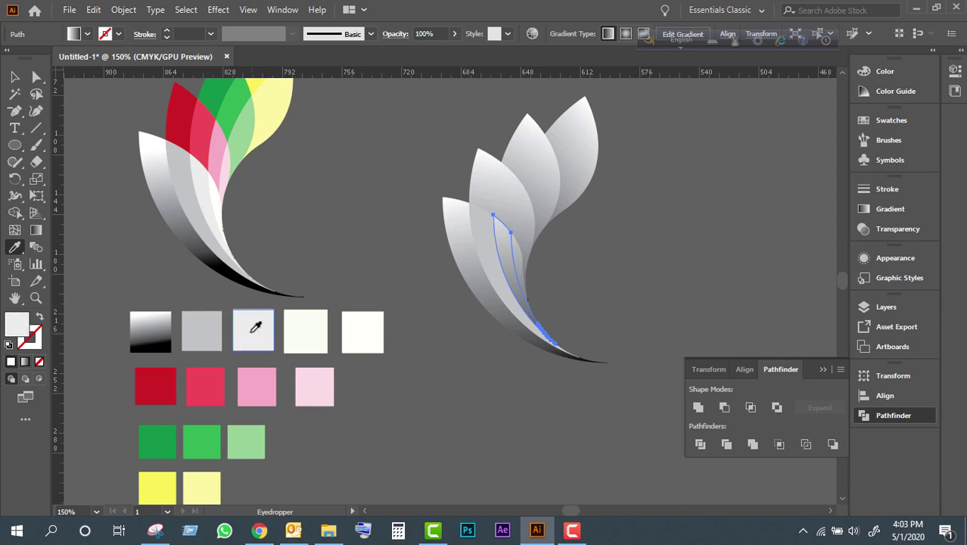
pyautogui.press('v')
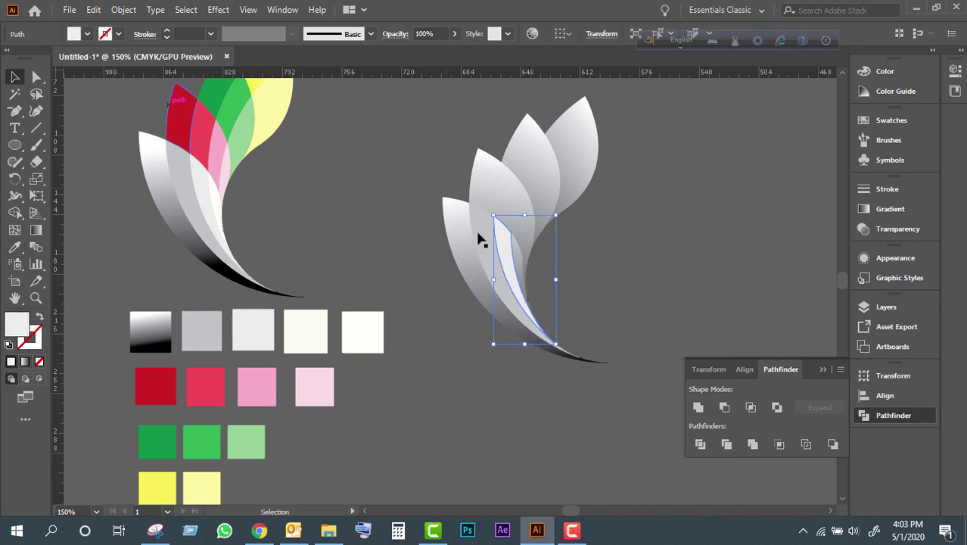
pyautogui.click(516, 265)
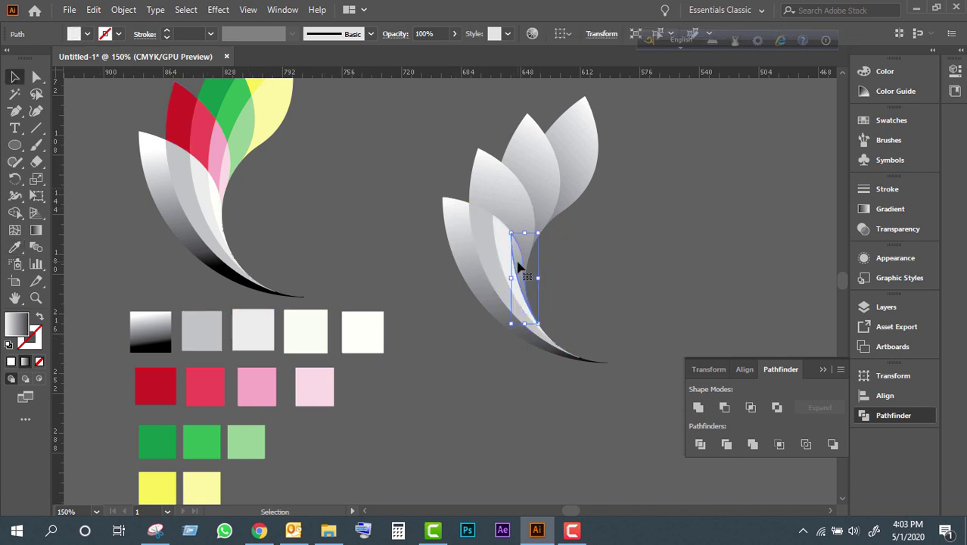
pyautogui.press('i')
pyautogui.click(312, 333)
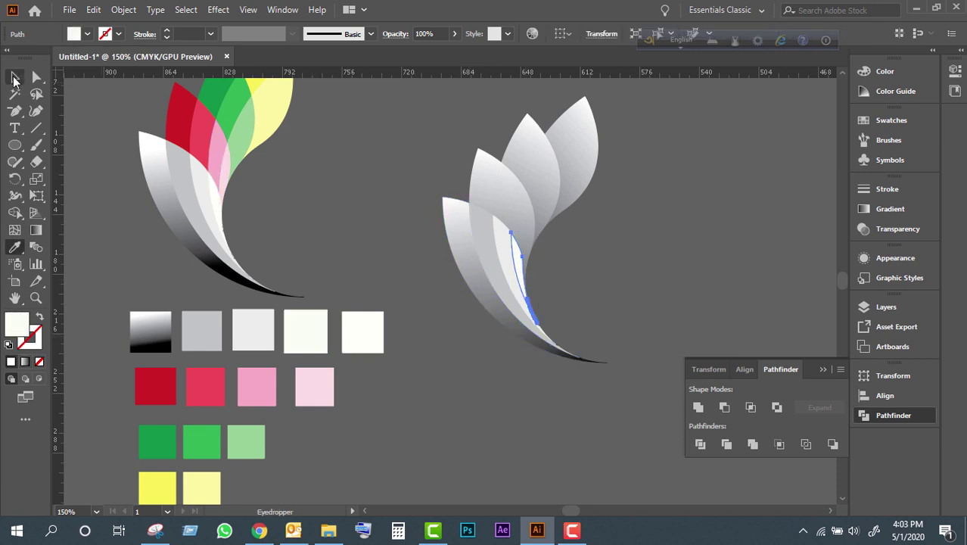
# Step: Fill the small inner sliver with the white swatch colour, then deselect
pyautogui.press('v')
pyautogui.click(528, 291)
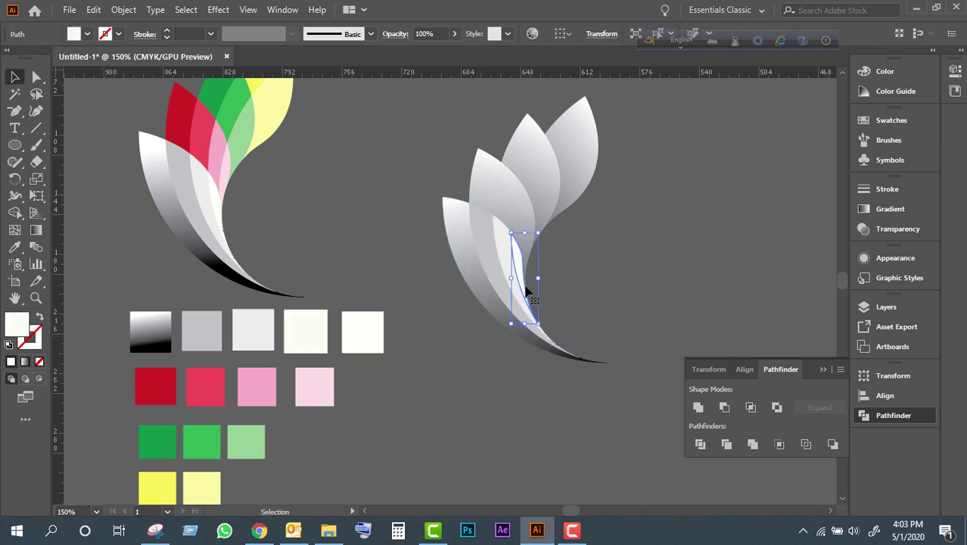
pyautogui.click(571, 308)
pyautogui.click(527, 278)
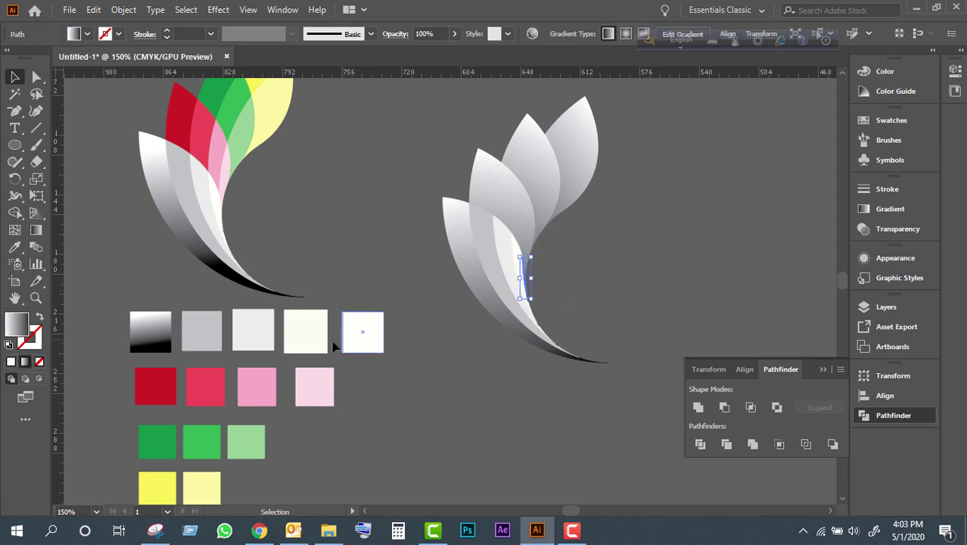
pyautogui.click(353, 333)
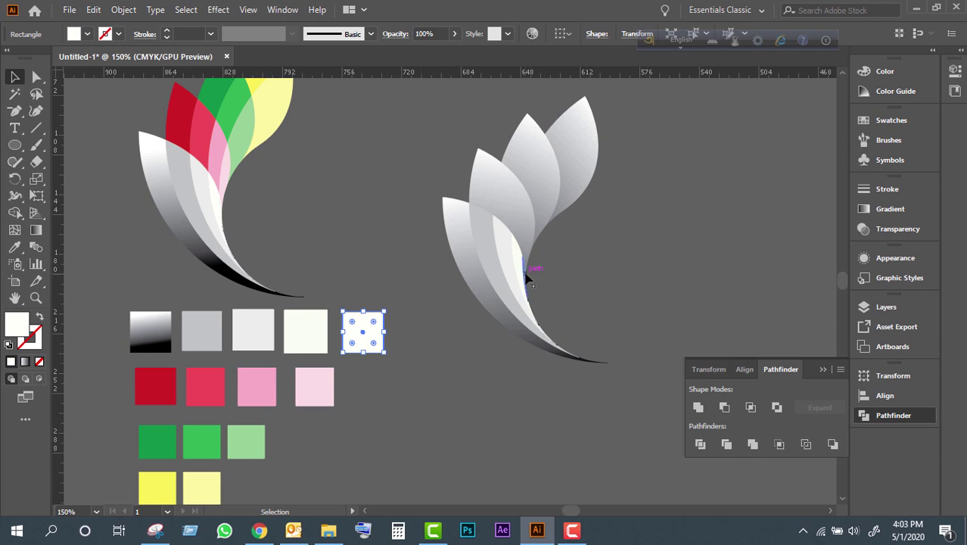
pyautogui.click(528, 277)
pyautogui.press('i')
pyautogui.click(362, 331)
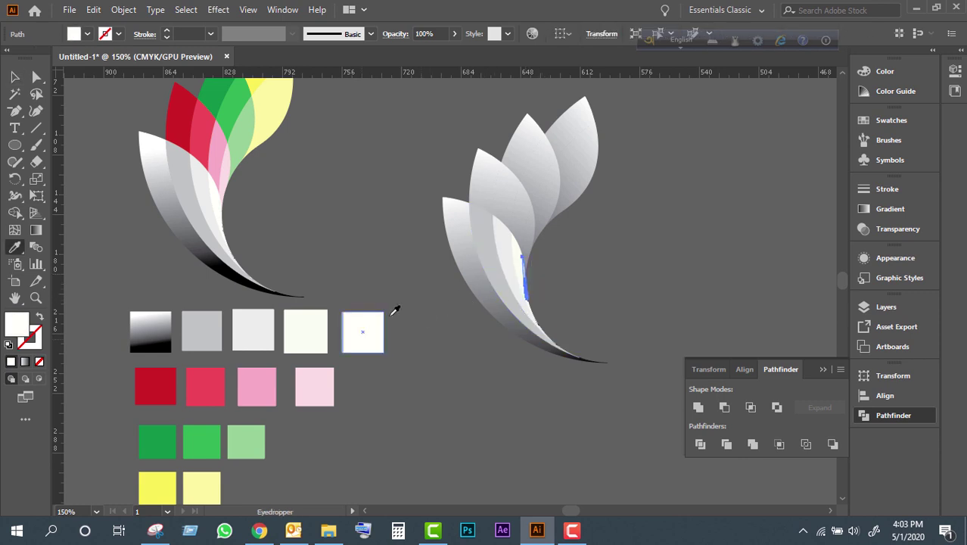
pyautogui.press('v')
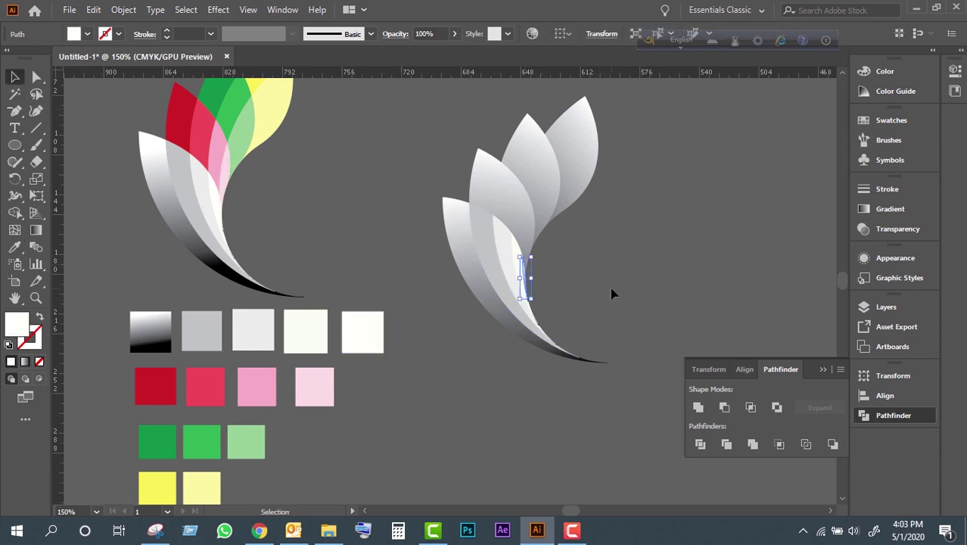
pyautogui.click(613, 293)
# Step: Fill the upper-left petal of the right fan with deep red
pyautogui.scroll(3, 462, 308)
pyautogui.scroll(2, 515, 325)
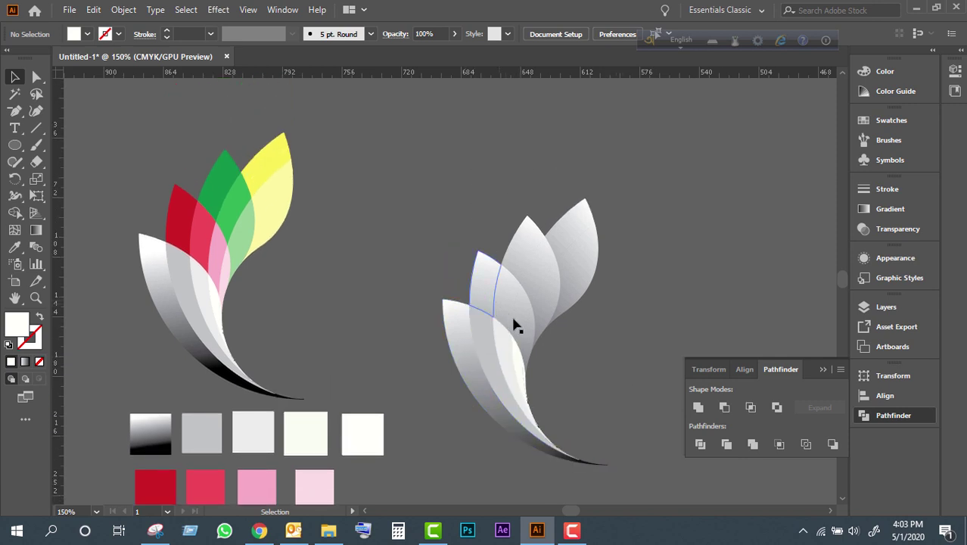
pyautogui.scroll(-2, 498, 270)
pyautogui.scroll(-3, 511, 260)
pyautogui.scroll(-1, 499, 213)
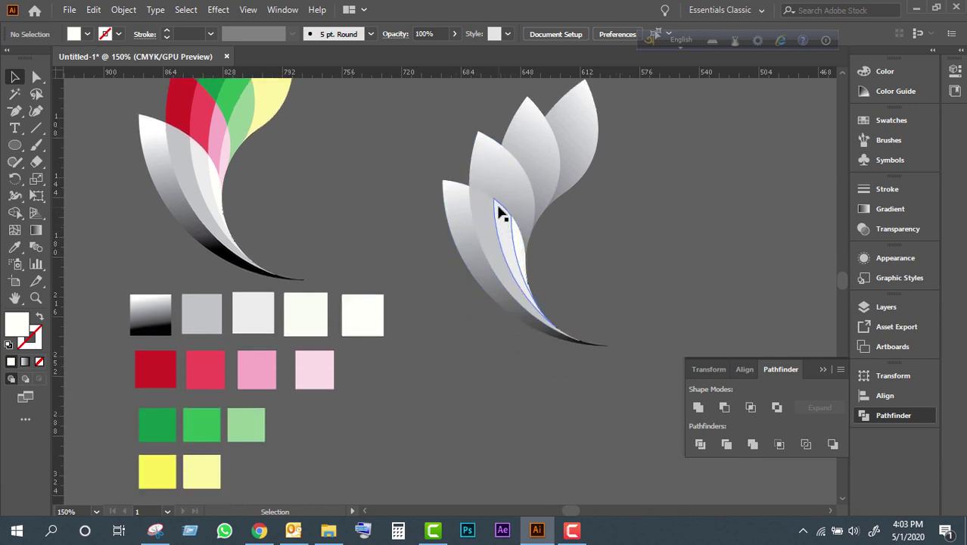
pyautogui.click(474, 167)
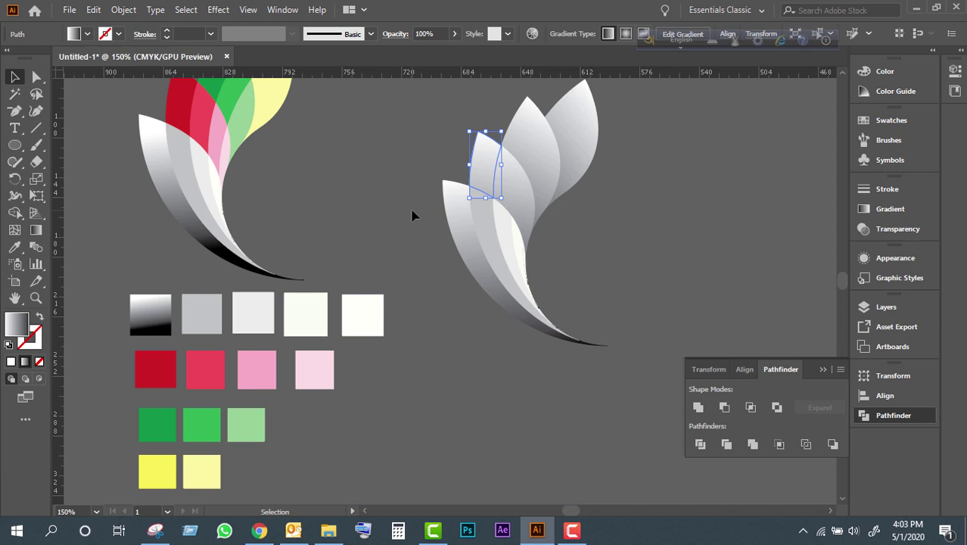
pyautogui.press('i')
pyautogui.click(157, 369)
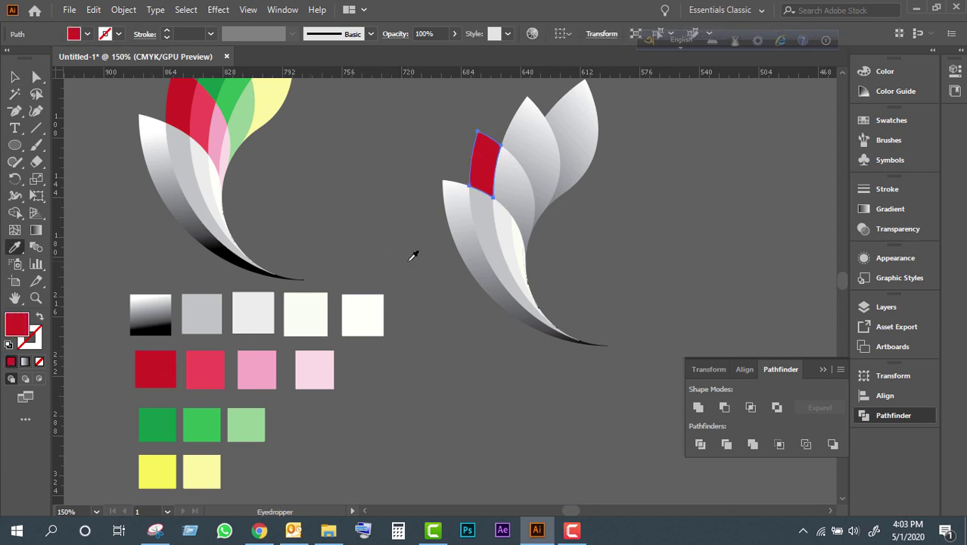
pyautogui.press('v')
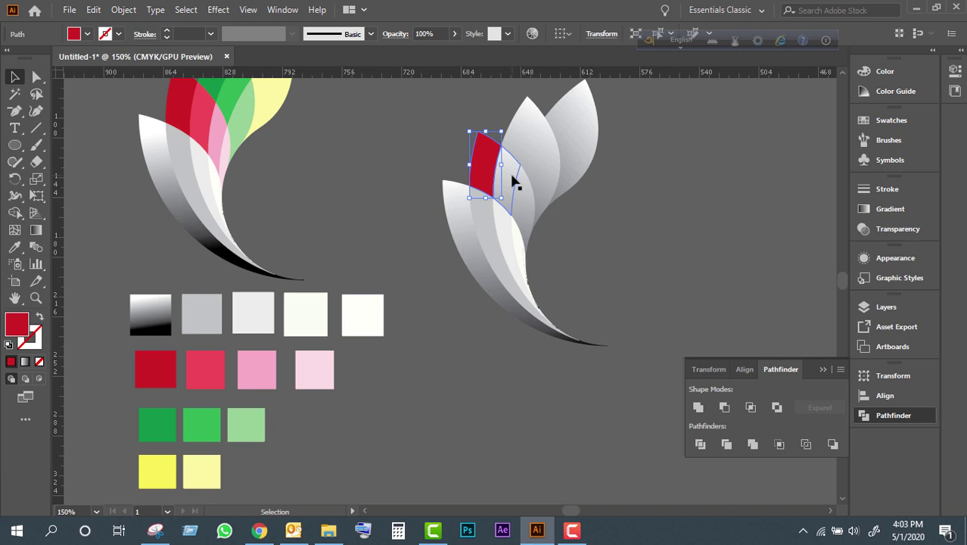
# Step: Colour the next two petals to the right red-pink and pink
pyautogui.click(513, 180)
pyautogui.press('i')
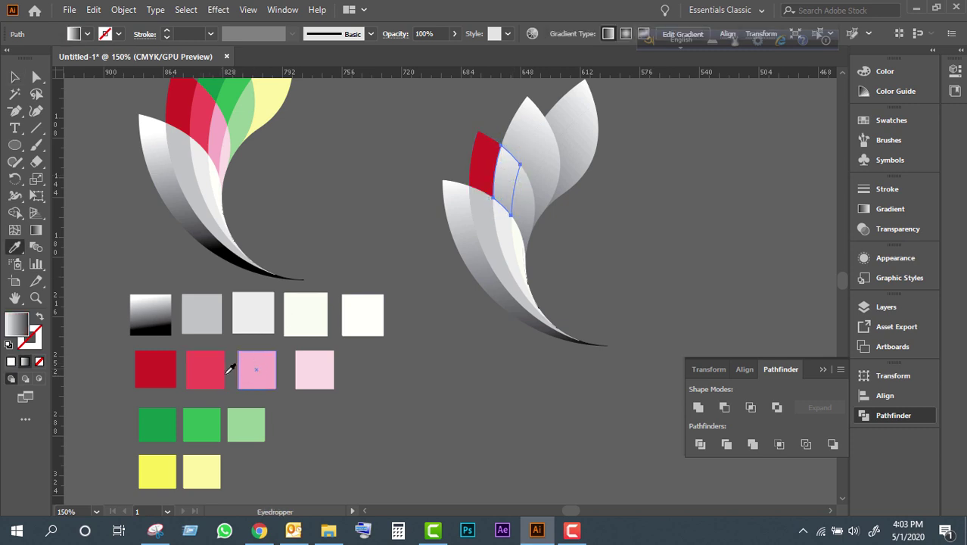
pyautogui.click(205, 369)
pyautogui.click(21, 79)
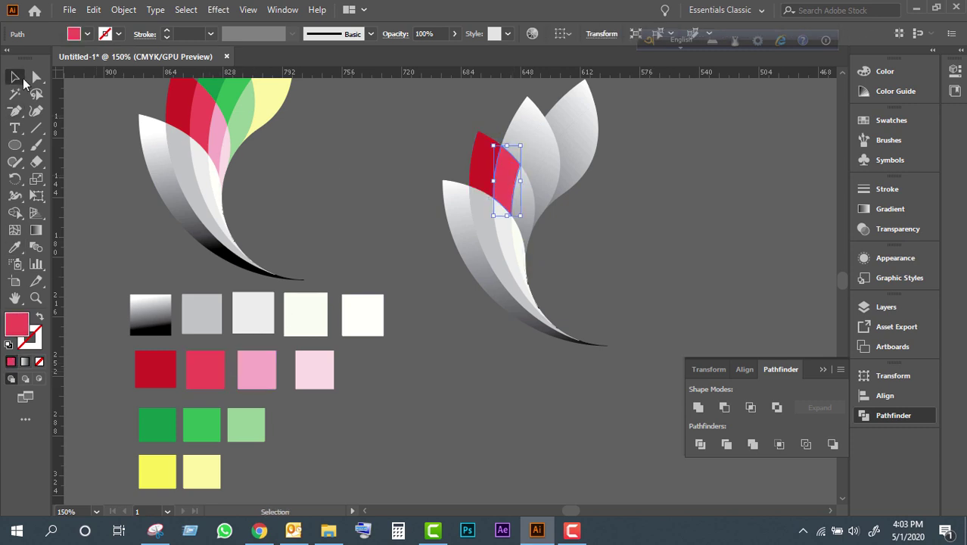
pyautogui.click(522, 199)
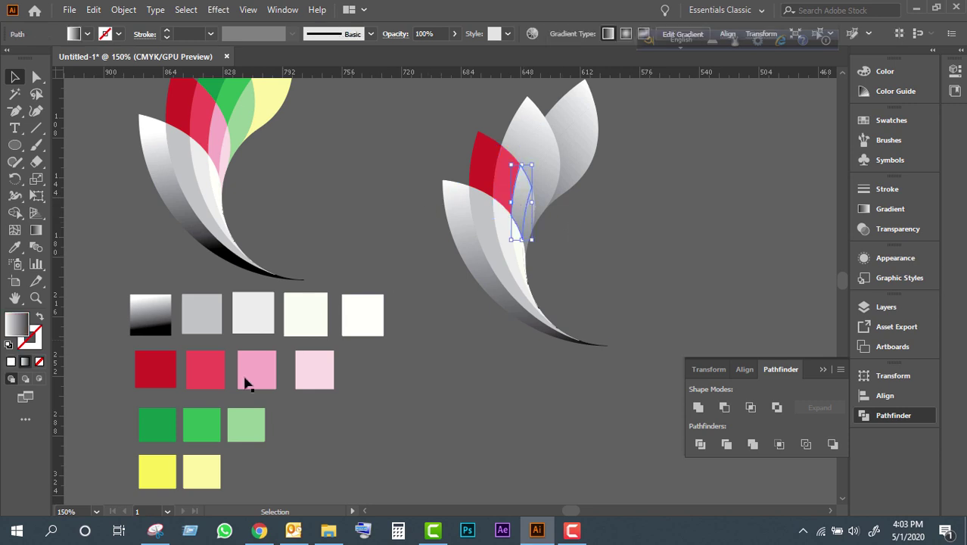
pyautogui.press('i')
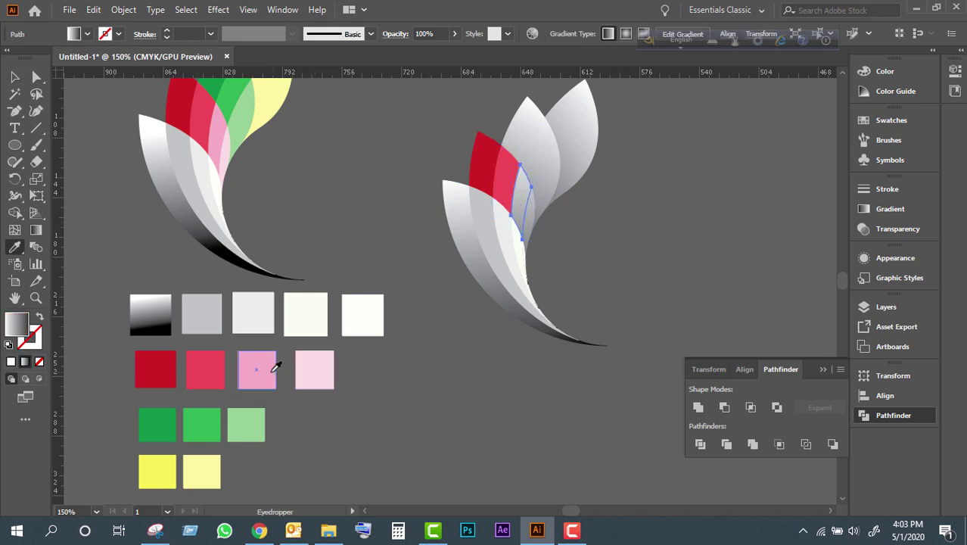
pyautogui.click(265, 371)
pyautogui.press('v')
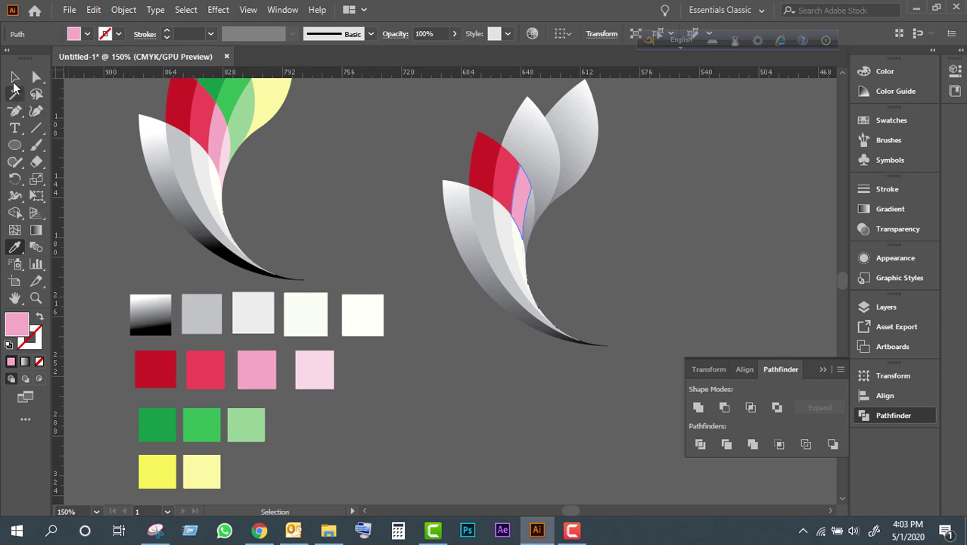
# Step: Fill the thin petal beside the pink one with light pink
pyautogui.click(589, 263)
pyautogui.click(529, 216)
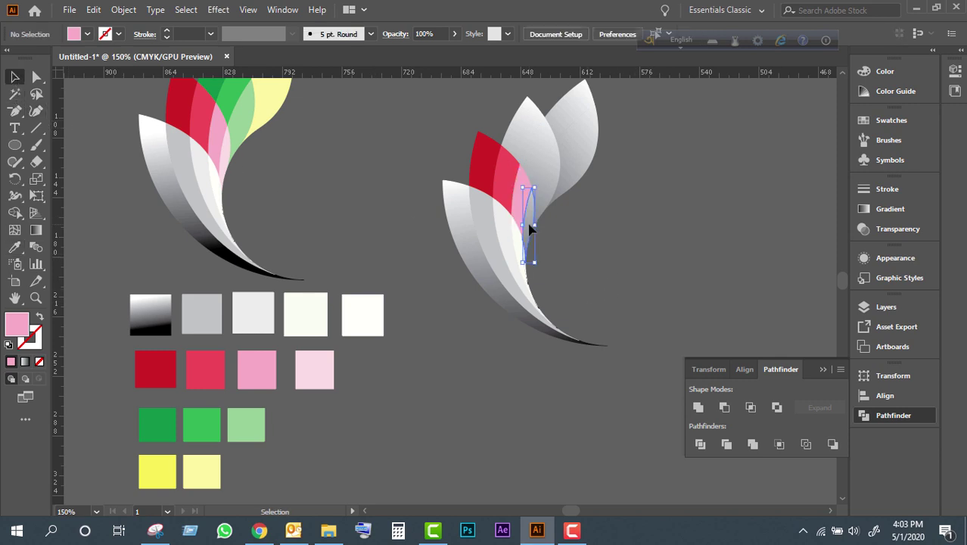
pyautogui.press('i')
pyautogui.click(330, 370)
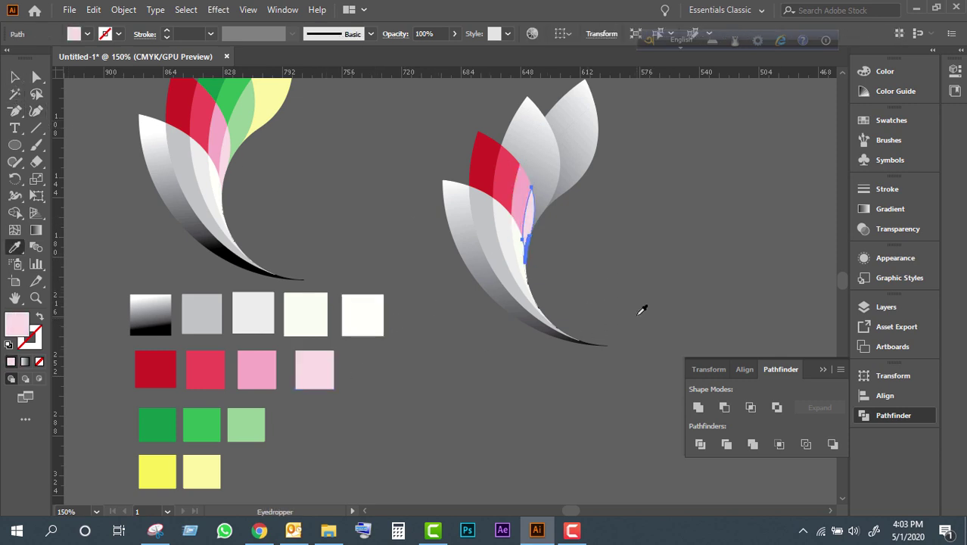
pyautogui.click(640, 297)
pyautogui.click(312, 369)
pyautogui.click(15, 77)
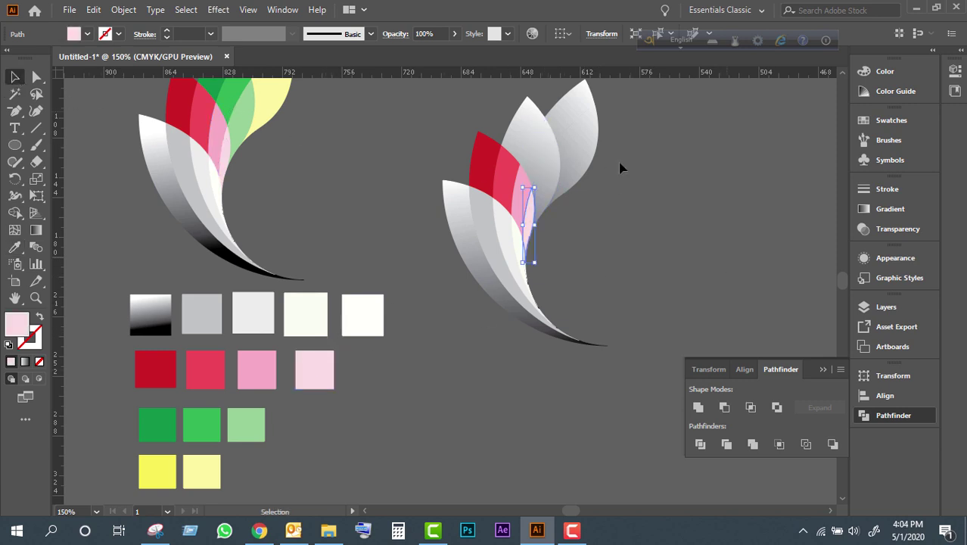
# Step: Fill the middle petals with dark green, medium green and light green swatches
pyautogui.click(518, 134)
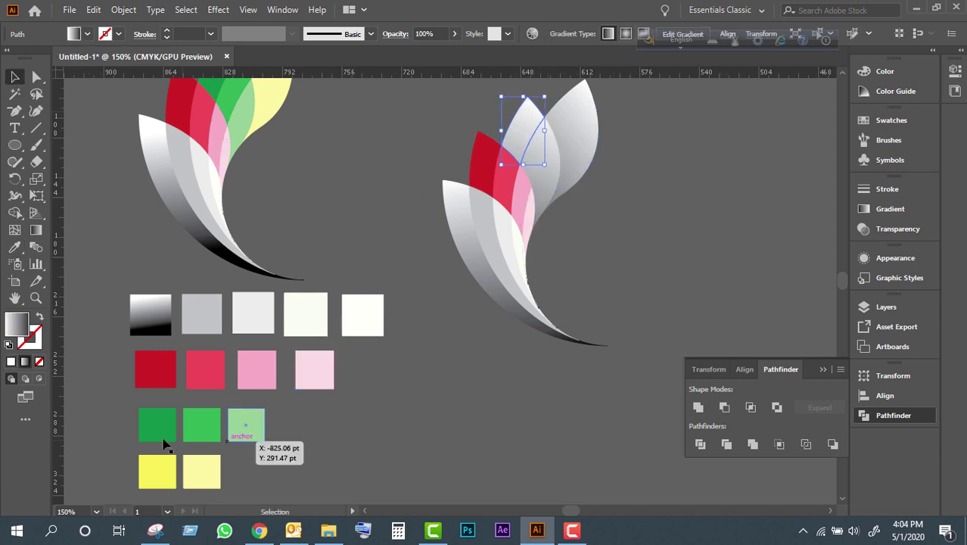
pyautogui.press('i')
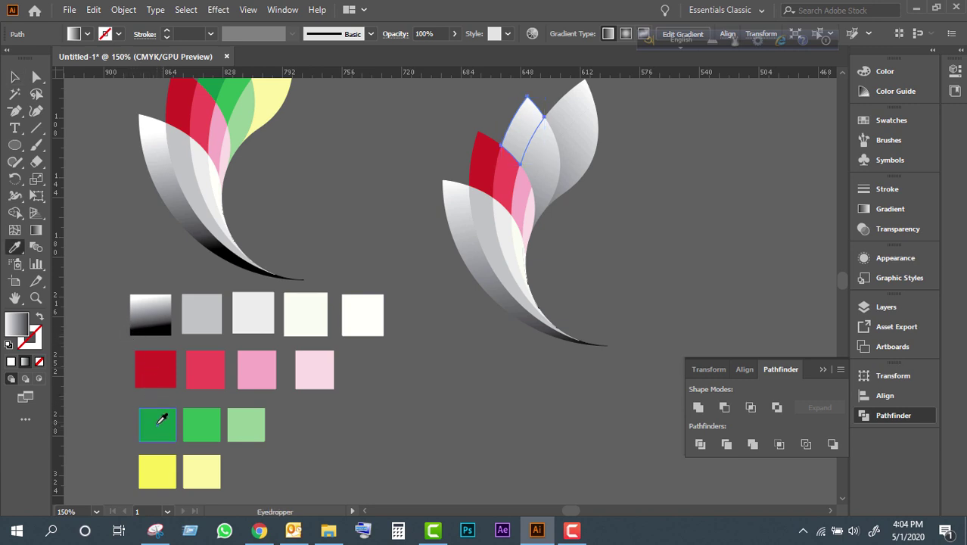
pyautogui.click(161, 421)
pyautogui.click(14, 77)
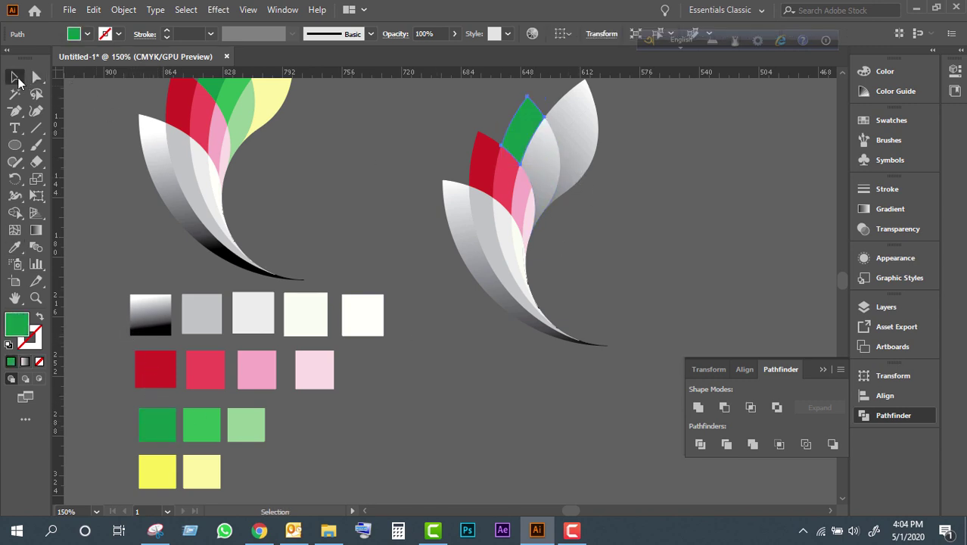
pyautogui.click(551, 148)
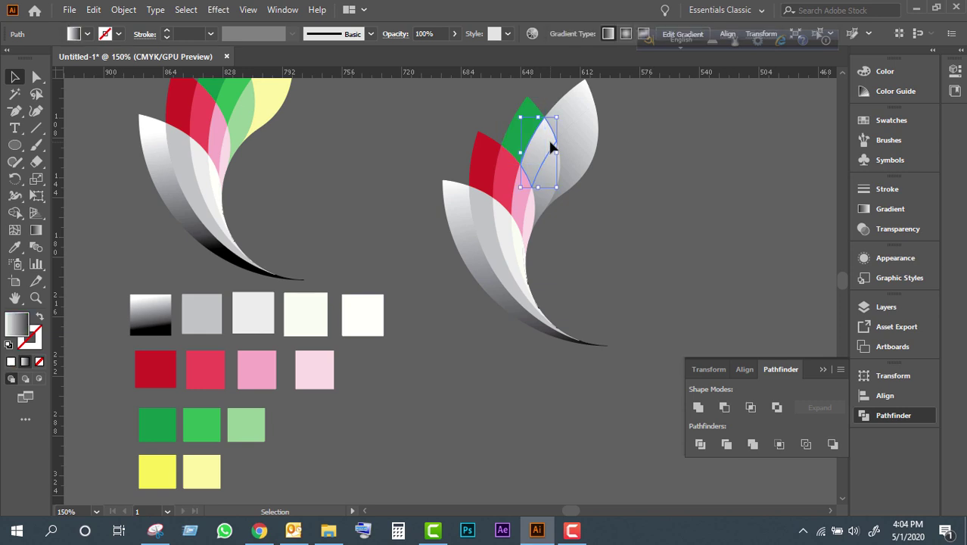
pyautogui.press('i')
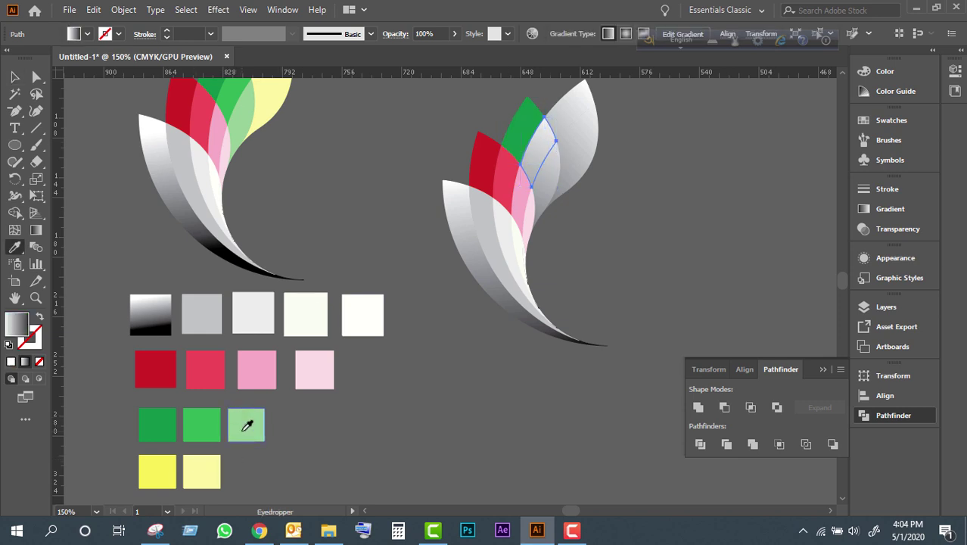
pyautogui.click(216, 422)
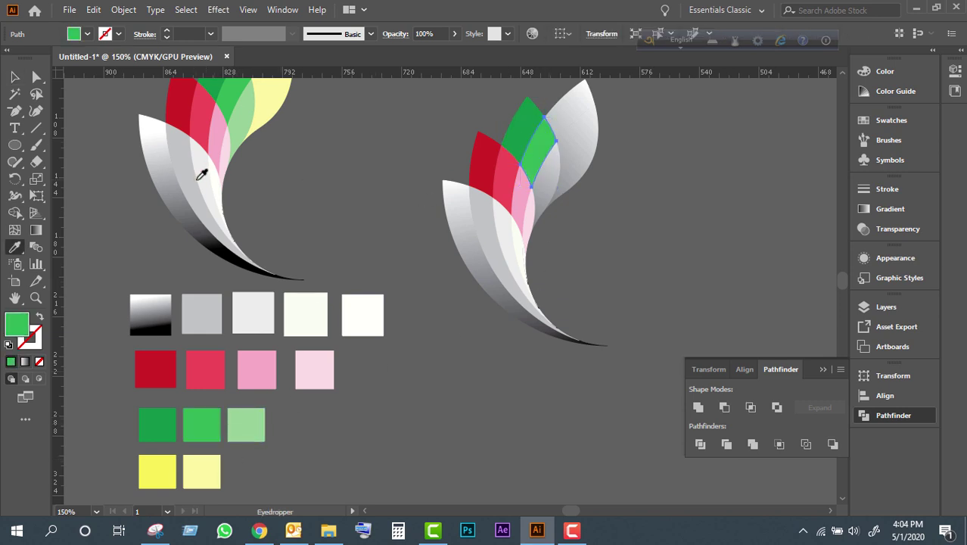
pyautogui.click(14, 76)
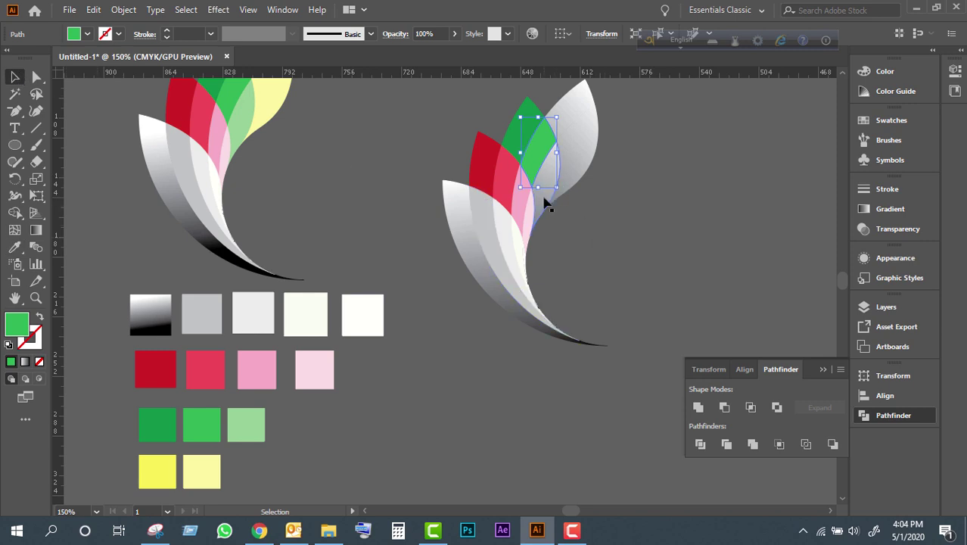
pyautogui.click(546, 203)
pyautogui.press('i')
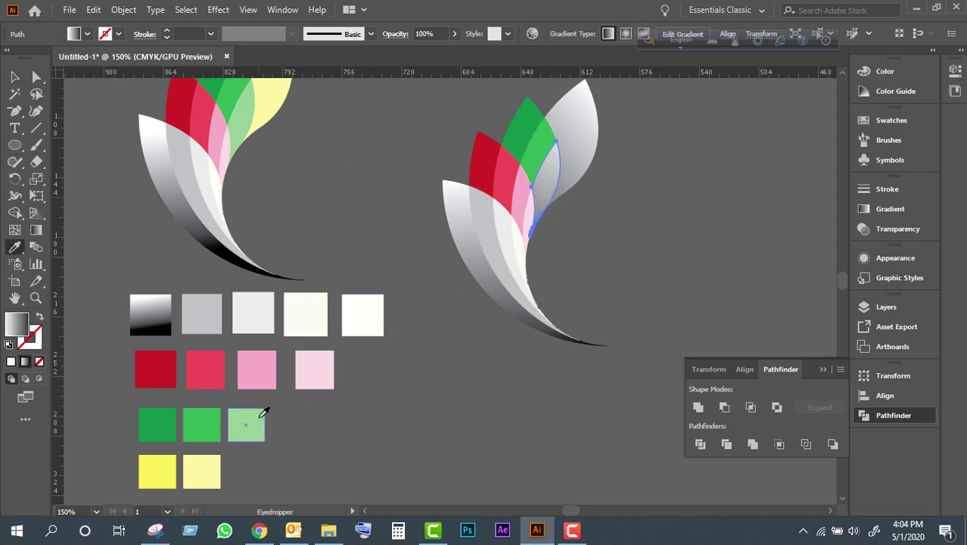
pyautogui.click(259, 417)
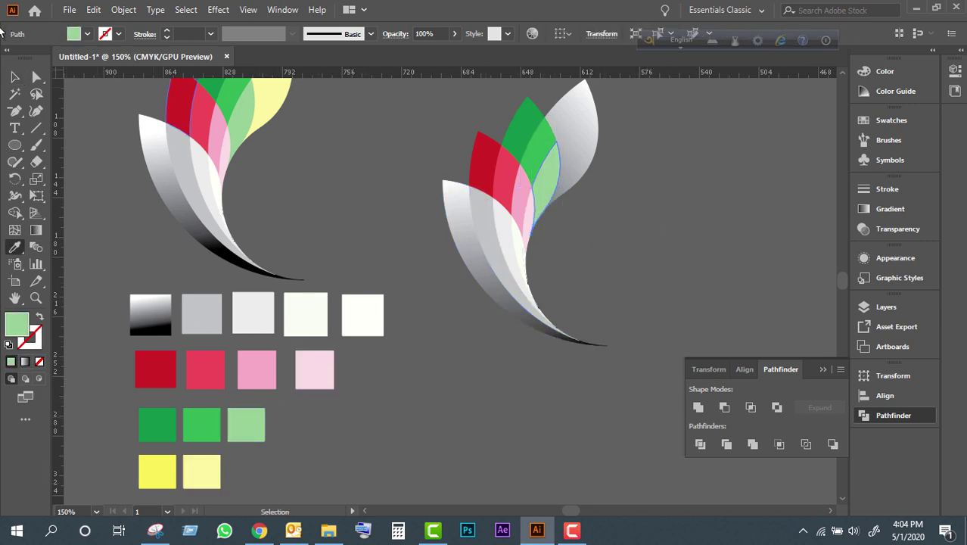
pyautogui.press('v')
# Step: Colour the topmost petal bright yellow and the one below it light yellow
pyautogui.click(609, 162)
pyautogui.click(579, 109)
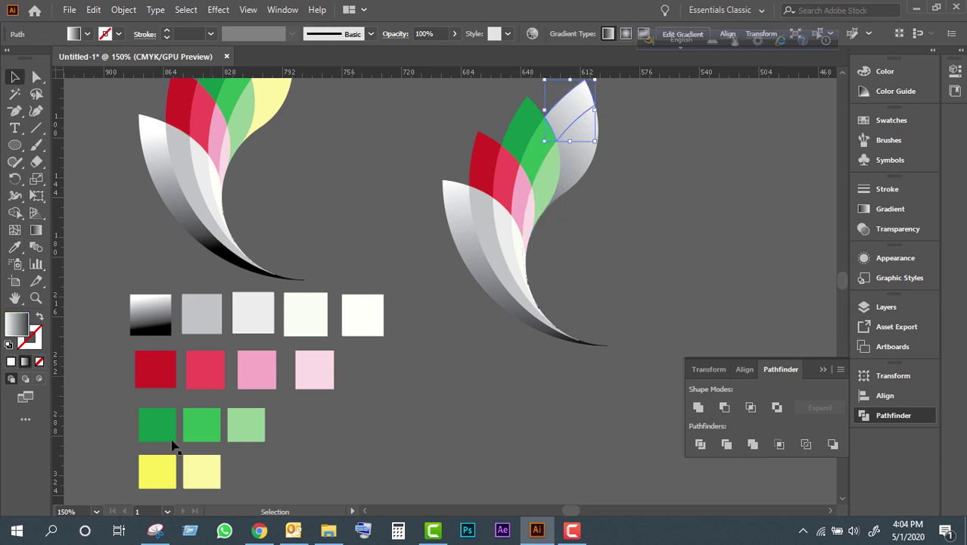
pyautogui.press('i')
pyautogui.click(161, 478)
pyautogui.hotkey('ctrl', 'z')
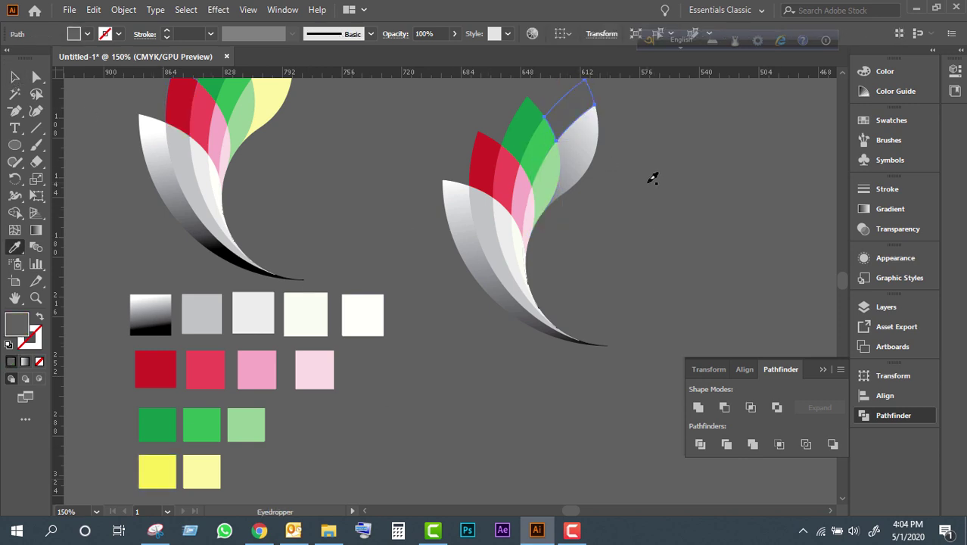
pyautogui.click(159, 473)
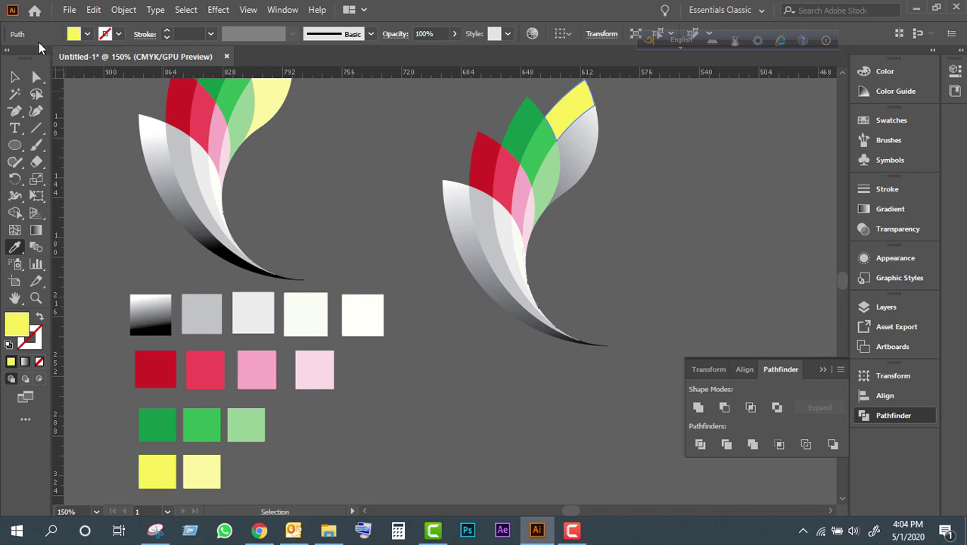
pyautogui.click(14, 77)
pyautogui.click(587, 147)
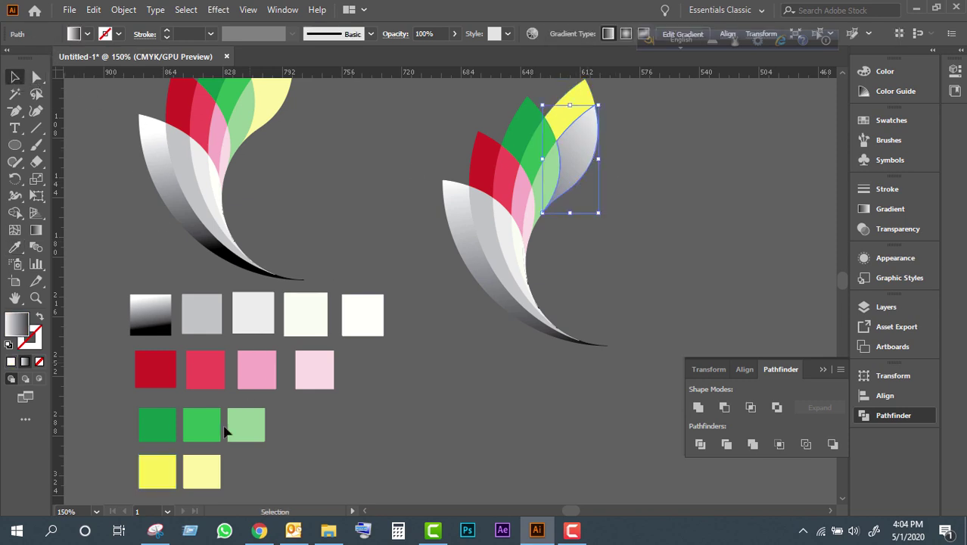
pyautogui.press('i')
pyautogui.click(201, 472)
pyautogui.press('v')
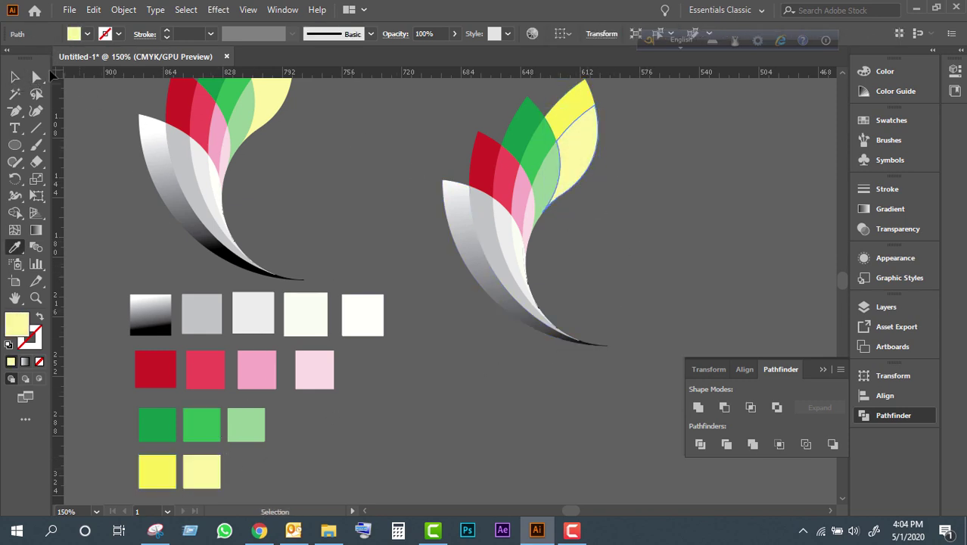
pyautogui.click(642, 212)
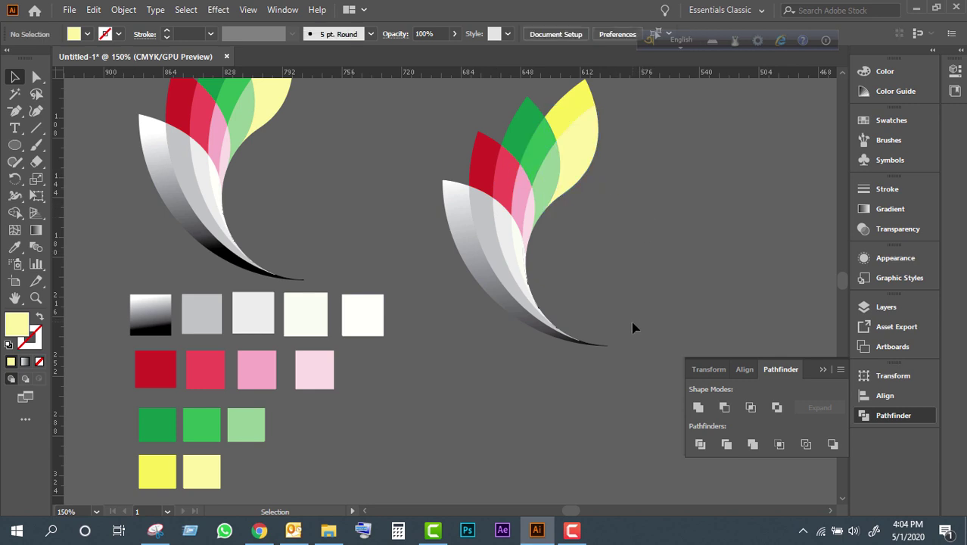
pyautogui.scroll(2, 633, 327)
pyautogui.scroll(-1, 632, 327)
pyautogui.scroll(1, 633, 327)
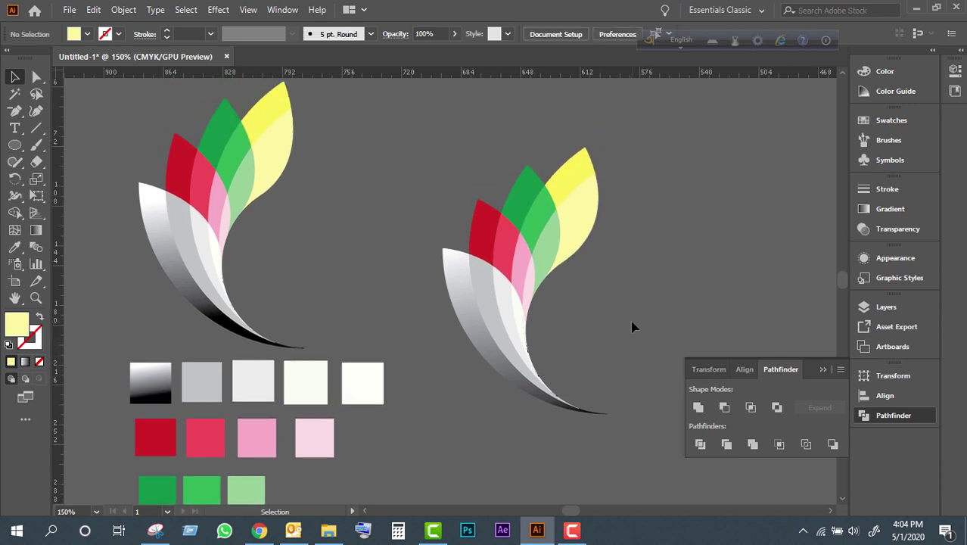
pyautogui.hotkey('ctrl', '+')
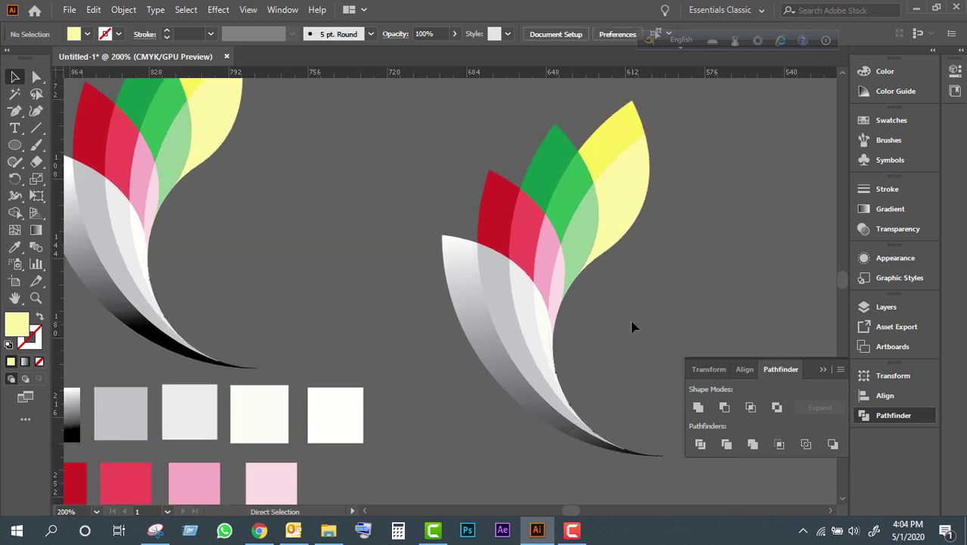
pyautogui.hscroll(2, 631, 323)
pyautogui.hscroll(1, 631, 323)
pyautogui.hscroll(1, 631, 323)
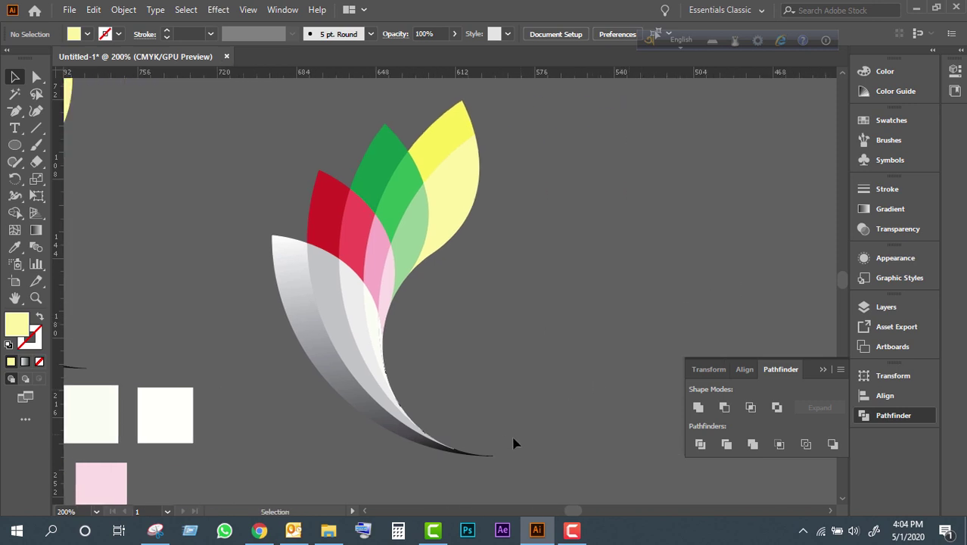